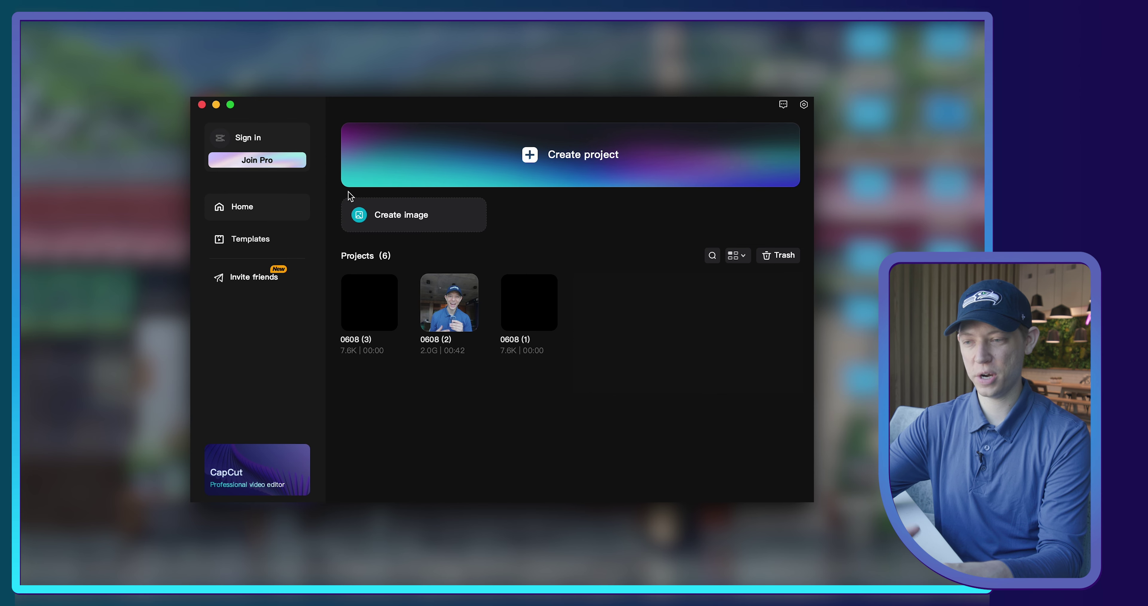
Step: Create a new empty project, 0608 (4), from the CapCut home screen
{"action": "left_click", "coordinate": [548, 144]}
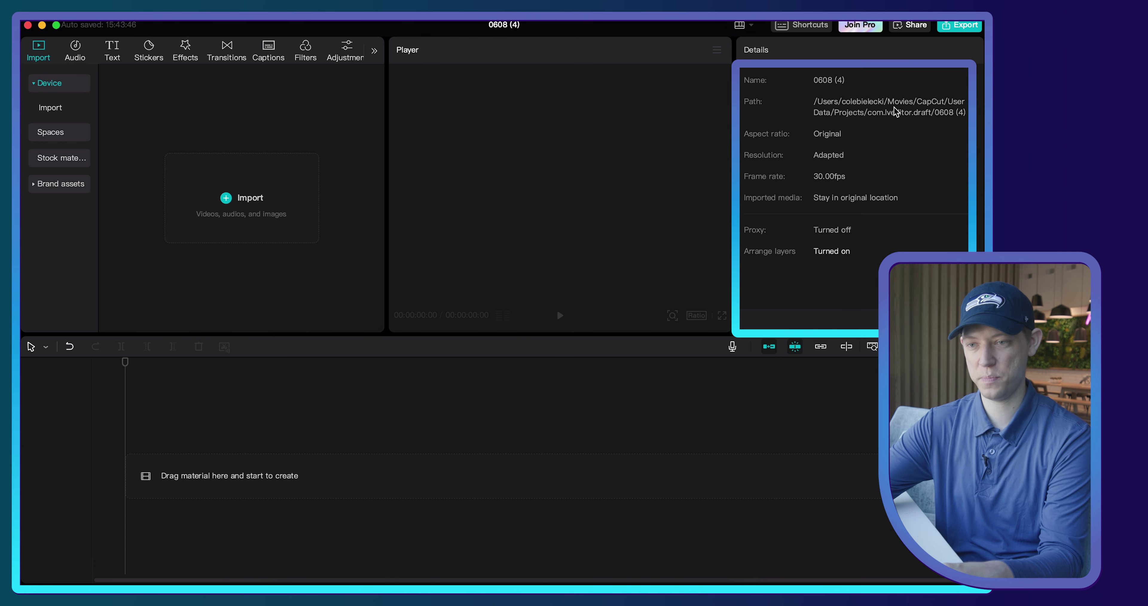
Step: Import the fifteen DJI clips, including the 758 and 759 clips, into the media library
{"action": "left_click", "coordinate": [249, 207]}
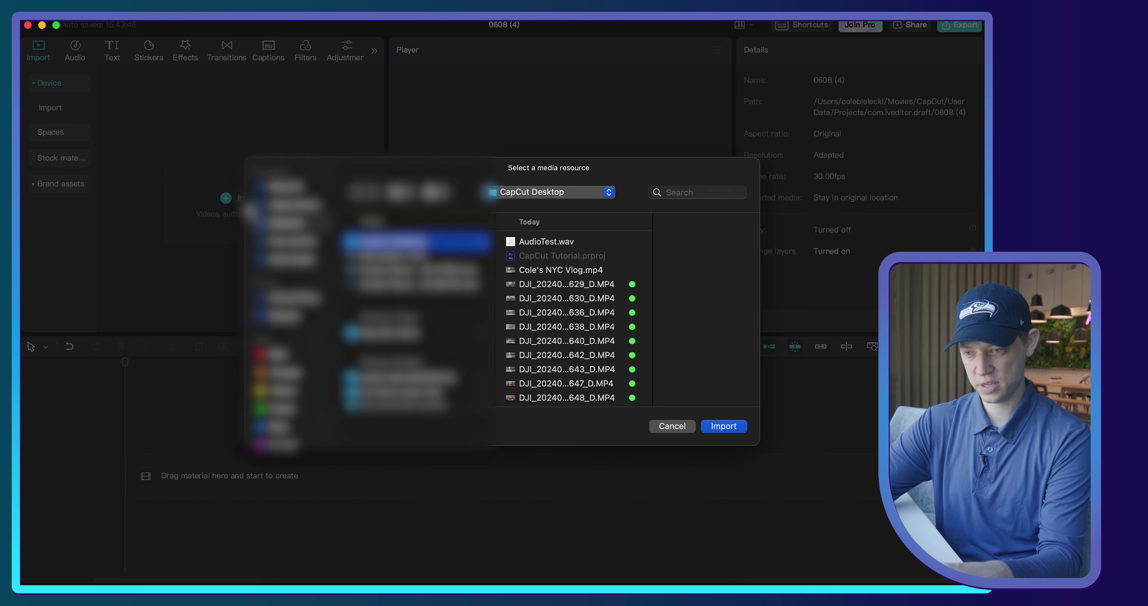
{"action": "left_click", "coordinate": [551, 285]}
{"action": "scroll", "coordinate": [551, 287], "scroll_direction": "down", "scroll_amount": 5}
{"action": "left_click", "coordinate": [545, 353], "text": "shift"}
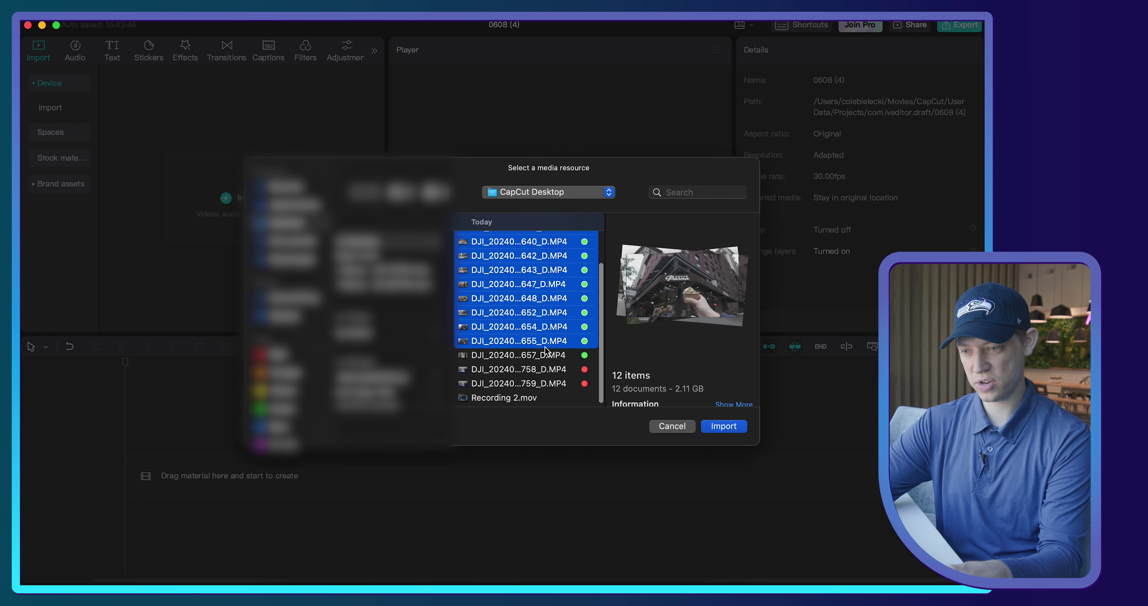
{"action": "left_click", "coordinate": [541, 371], "text": "shift"}
{"action": "left_click", "coordinate": [537, 385], "text": "shift"}
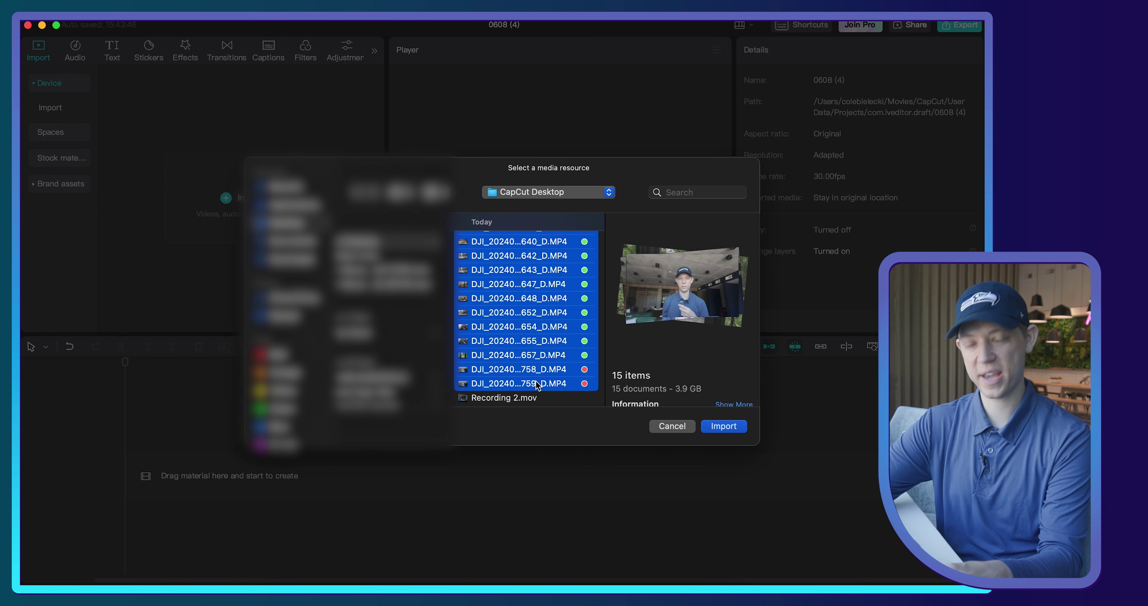
{"action": "left_click", "coordinate": [733, 427]}
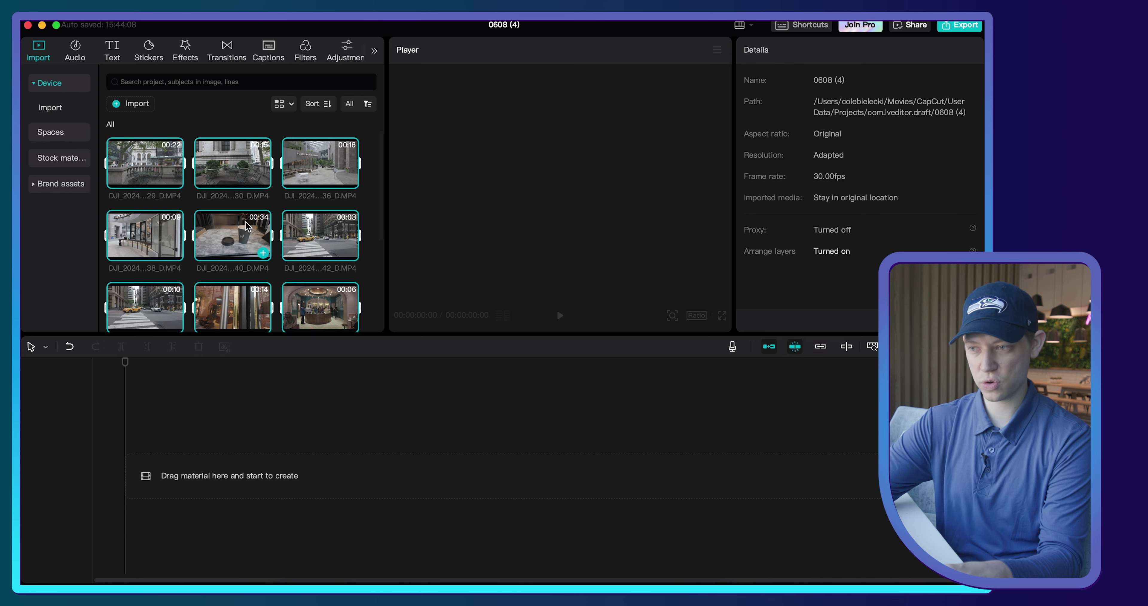
Step: Preview the library terrace, Black Fox Coffee, crosswalk, coffee cup, storefront and coffee-shop interior clips
{"action": "left_click", "coordinate": [222, 173]}
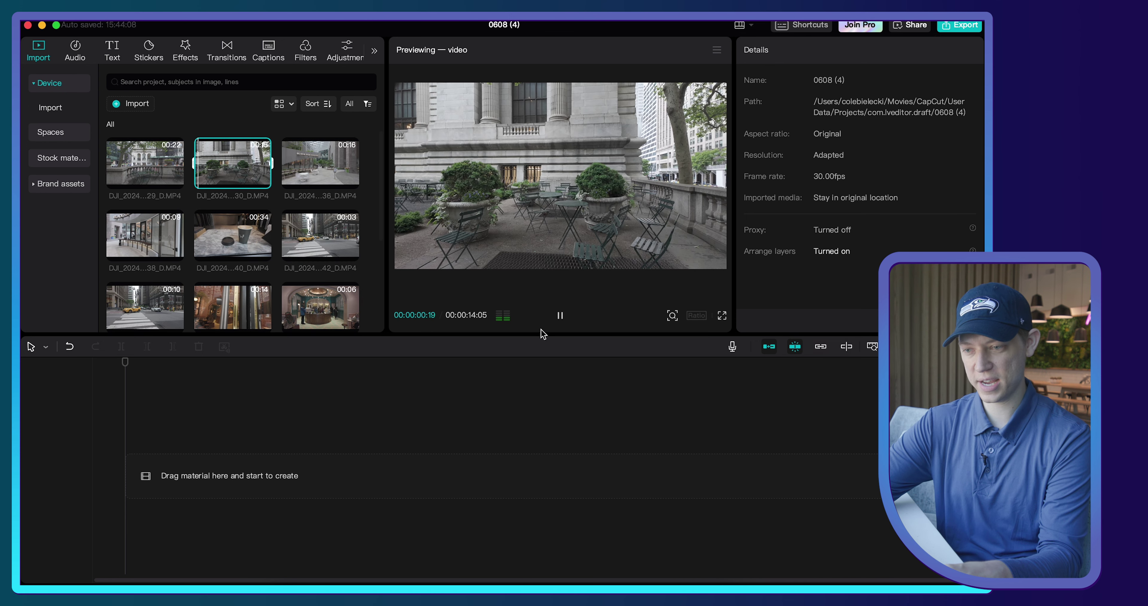
{"action": "left_click", "coordinate": [330, 164]}
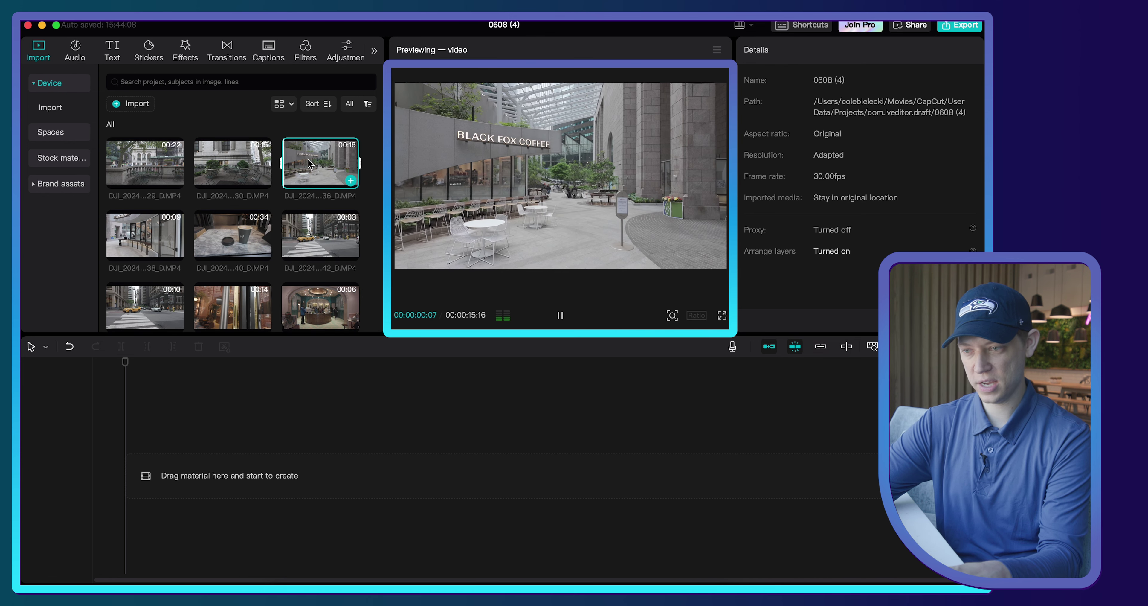
{"action": "left_click", "coordinate": [323, 236]}
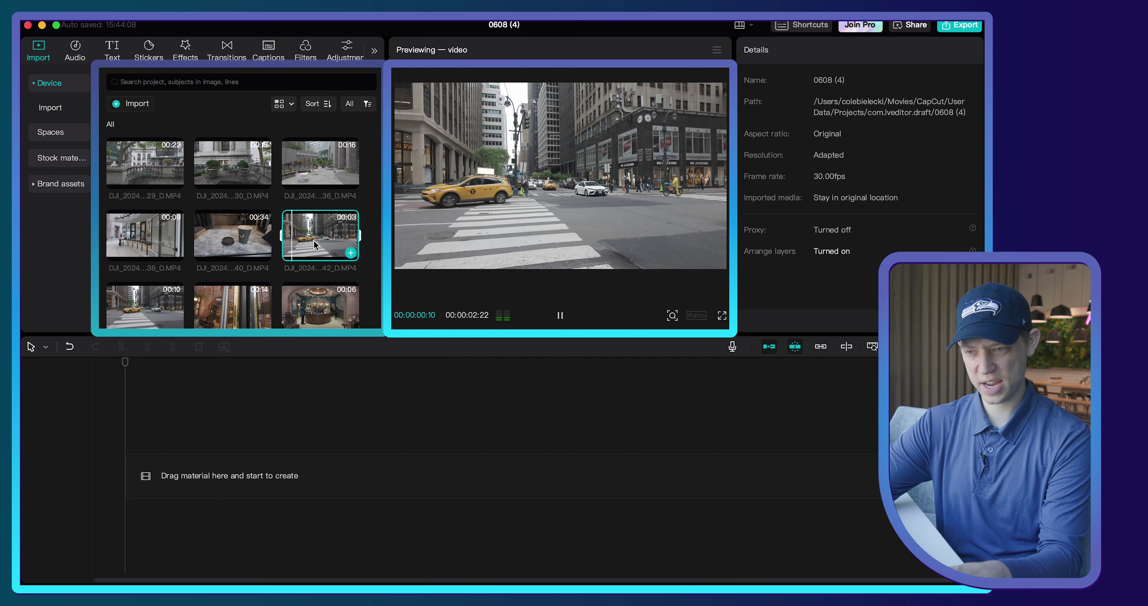
{"action": "left_click", "coordinate": [211, 244]}
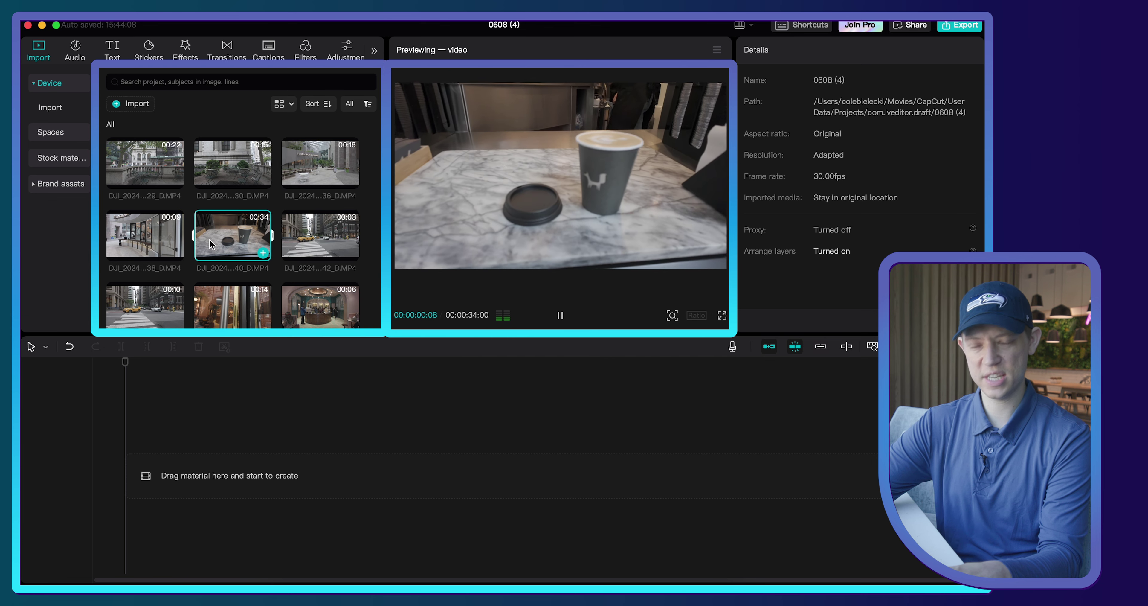
{"action": "left_click", "coordinate": [153, 240]}
{"action": "left_click", "coordinate": [320, 307]}
Step: Select the first six clips in the media library together
{"action": "scroll", "coordinate": [239, 215], "scroll_direction": "down", "scroll_amount": 3}
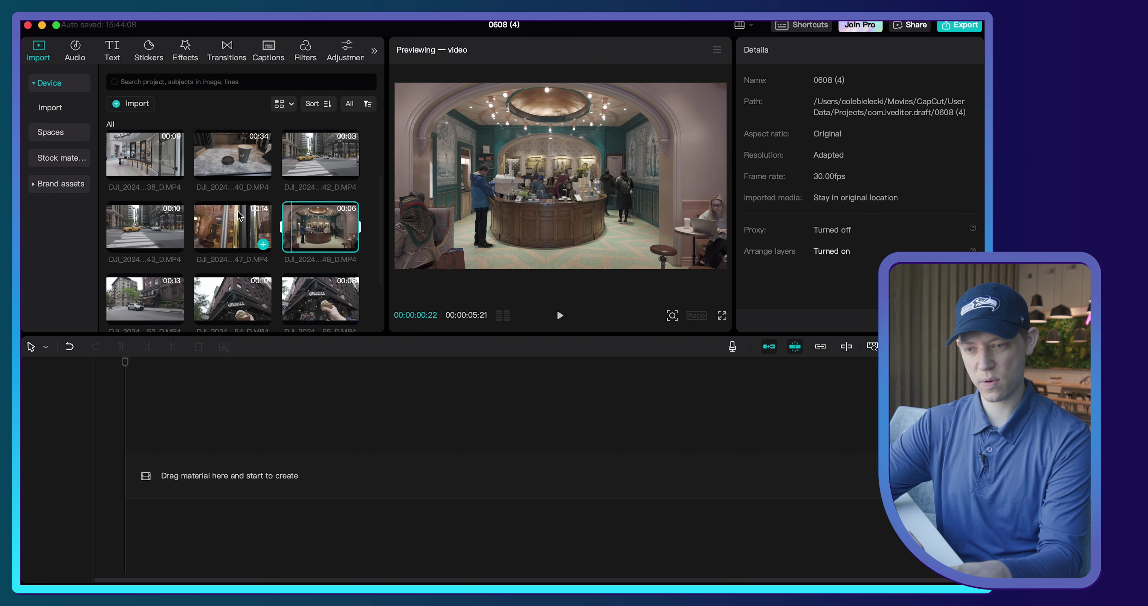
{"action": "scroll", "coordinate": [240, 216], "scroll_direction": "up", "scroll_amount": 5}
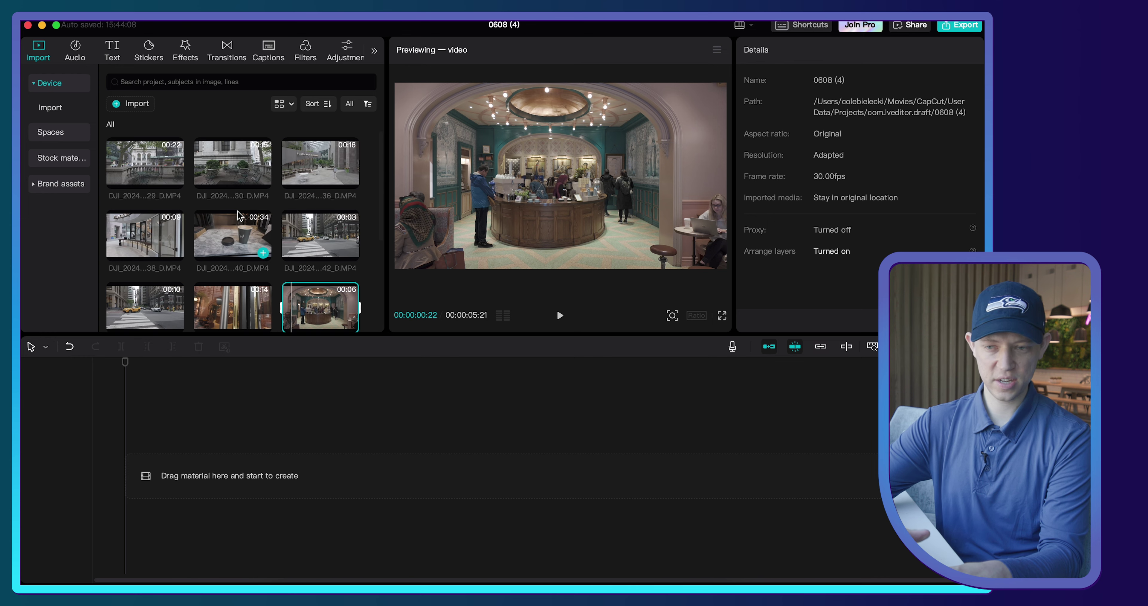
{"action": "left_click", "coordinate": [147, 147]}
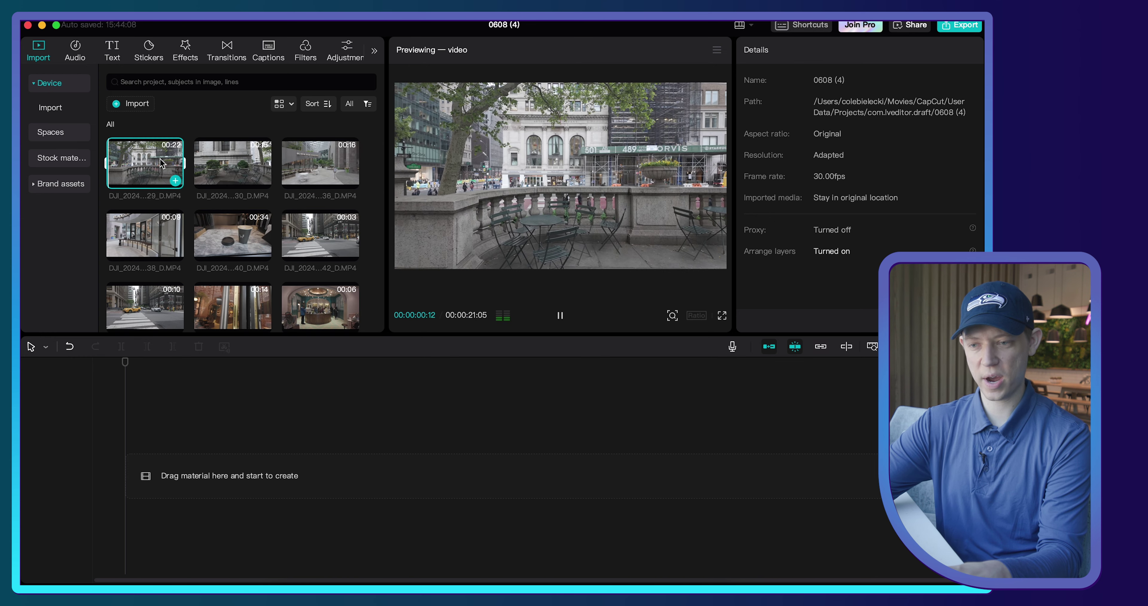
{"action": "left_click", "coordinate": [296, 234], "text": "shift"}
Step: Place the six clips on the timeline and trim the first and second clips shorter
{"action": "left_click_drag", "start_coordinate": [318, 232], "coordinate": [169, 472]}
{"action": "left_click_drag", "start_coordinate": [161, 370], "coordinate": [127, 403]}
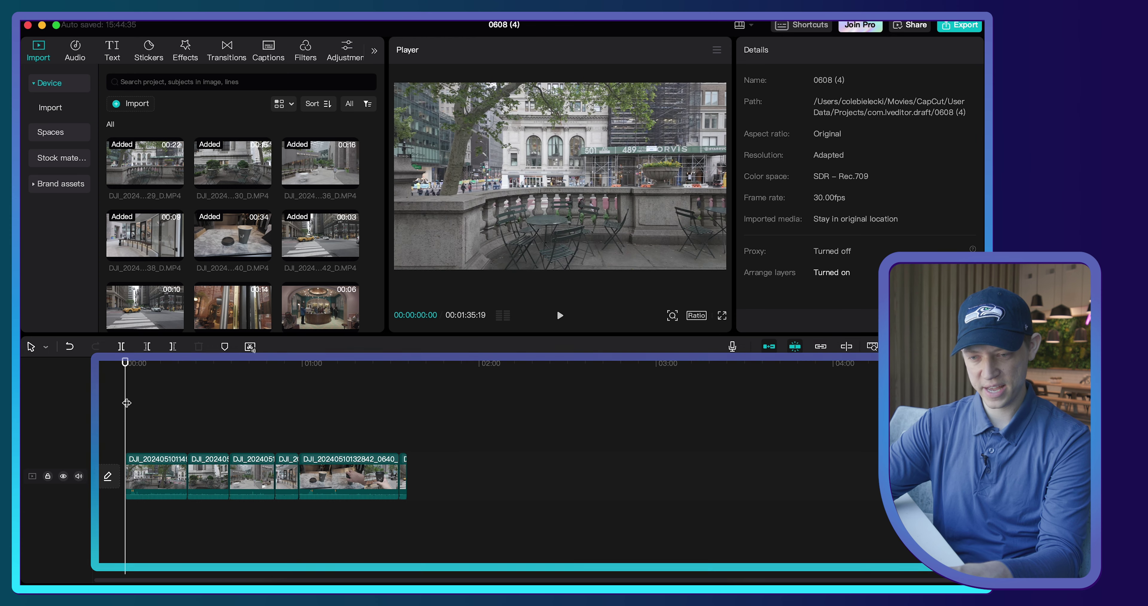
{"action": "left_click", "coordinate": [127, 461]}
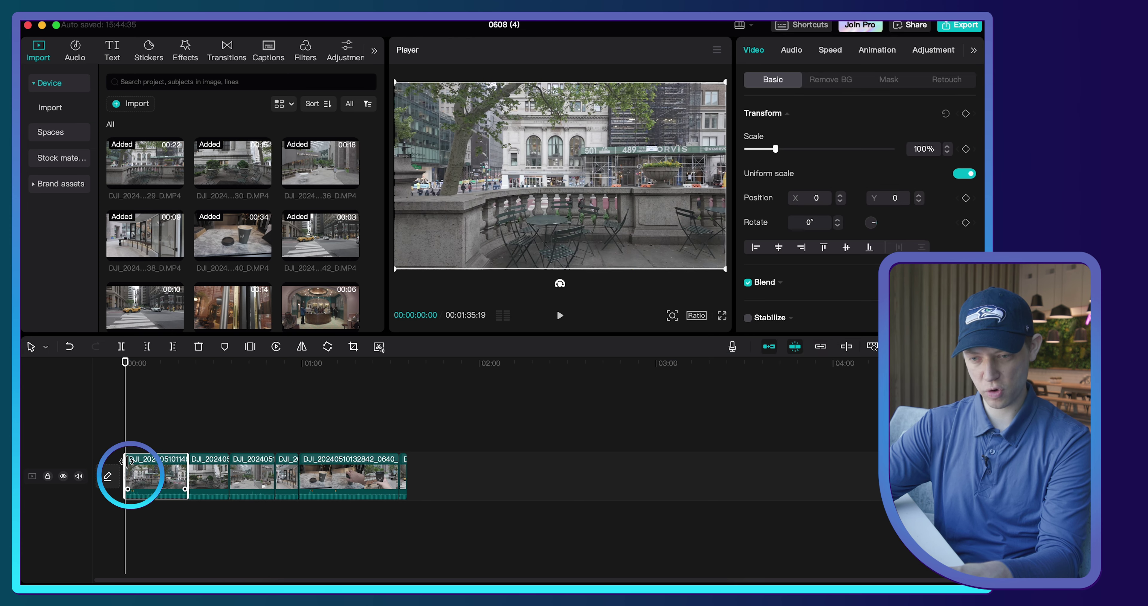
{"action": "left_click_drag", "start_coordinate": [127, 462], "coordinate": [148, 466]}
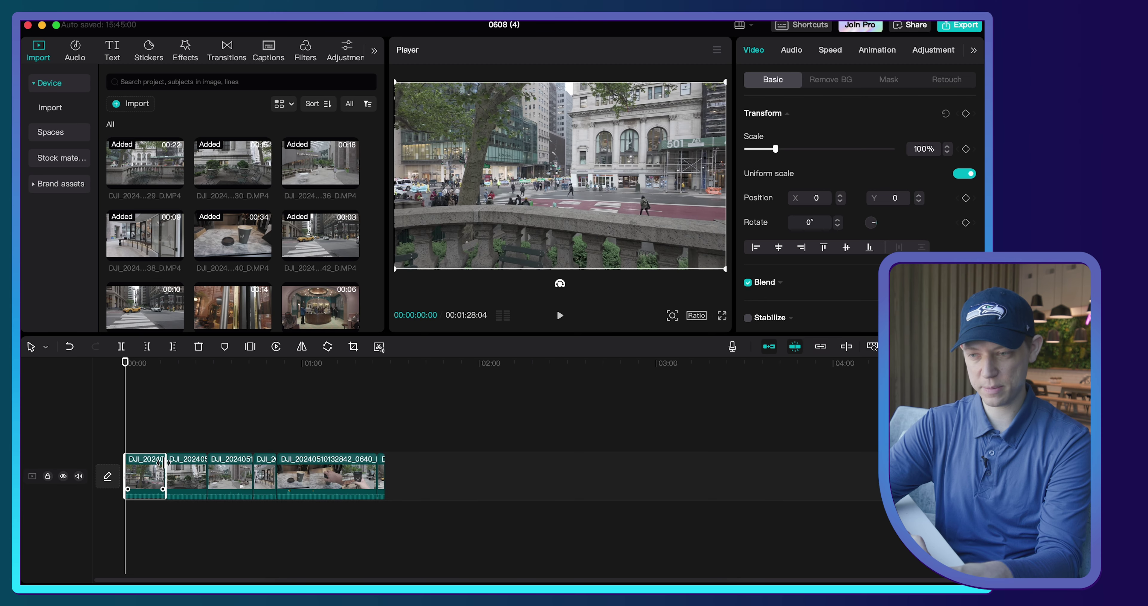
{"action": "left_click_drag", "start_coordinate": [162, 462], "coordinate": [143, 467]}
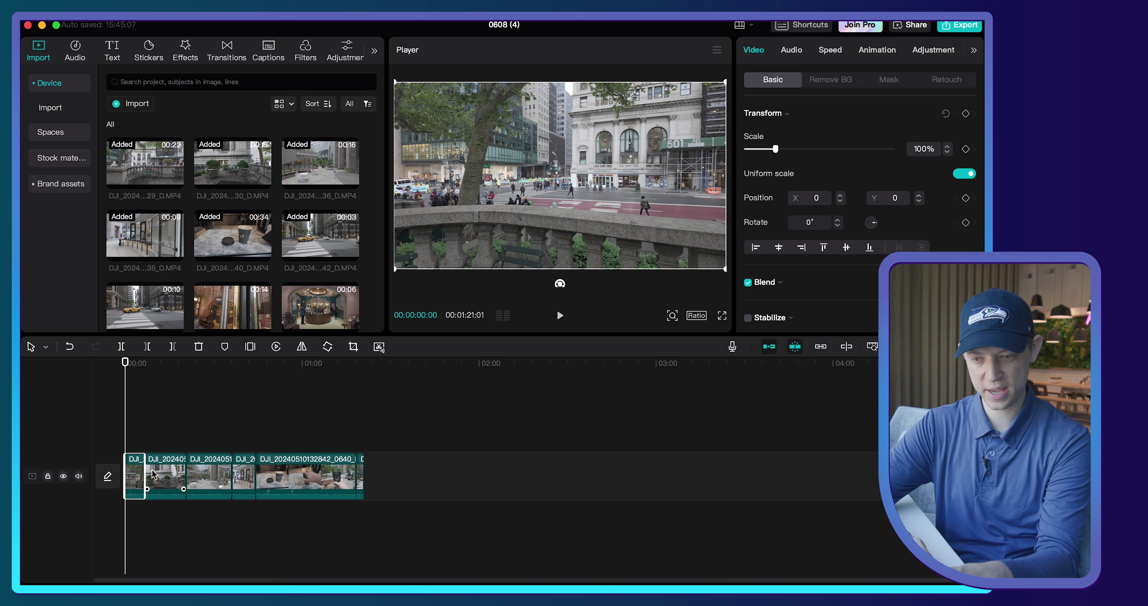
{"action": "left_click", "coordinate": [150, 475]}
{"action": "left_click_drag", "start_coordinate": [150, 474], "coordinate": [277, 475]}
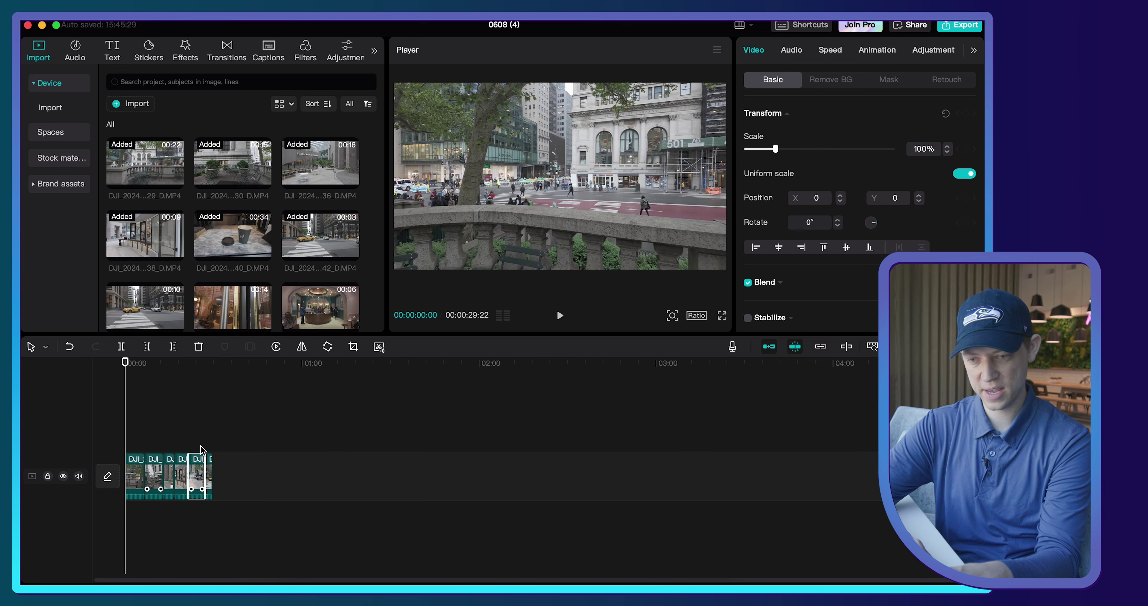
{"action": "key", "text": "space"}
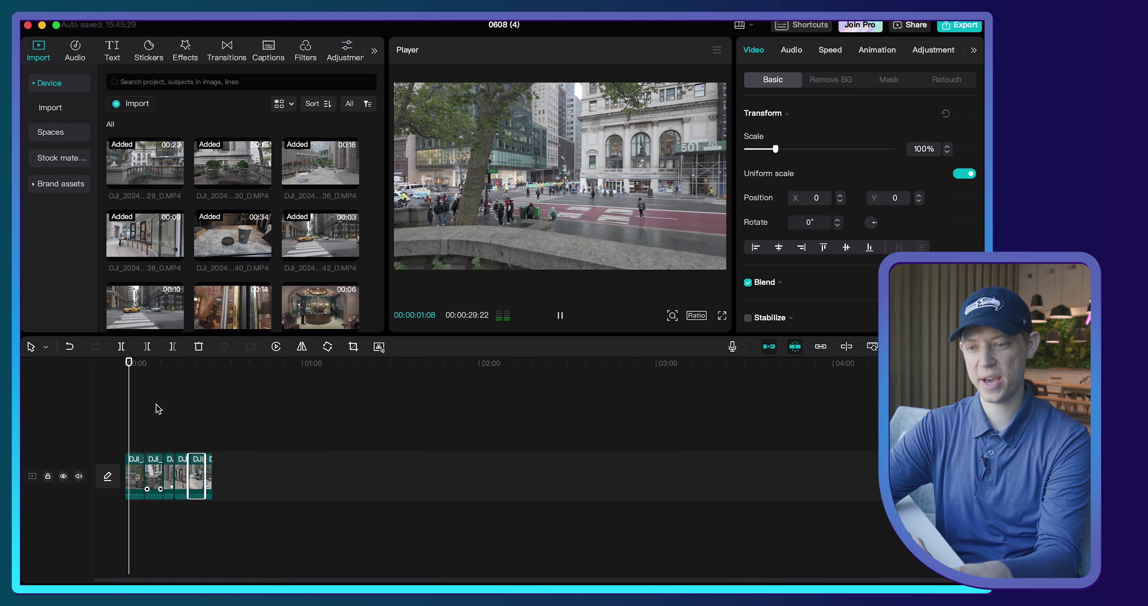
{"action": "key", "text": "XF86AudioLowerVolume"}
{"action": "key", "text": "XF86AudioLowerVolume"}
{"action": "key", "text": "XF86AudioLowerVolume"}
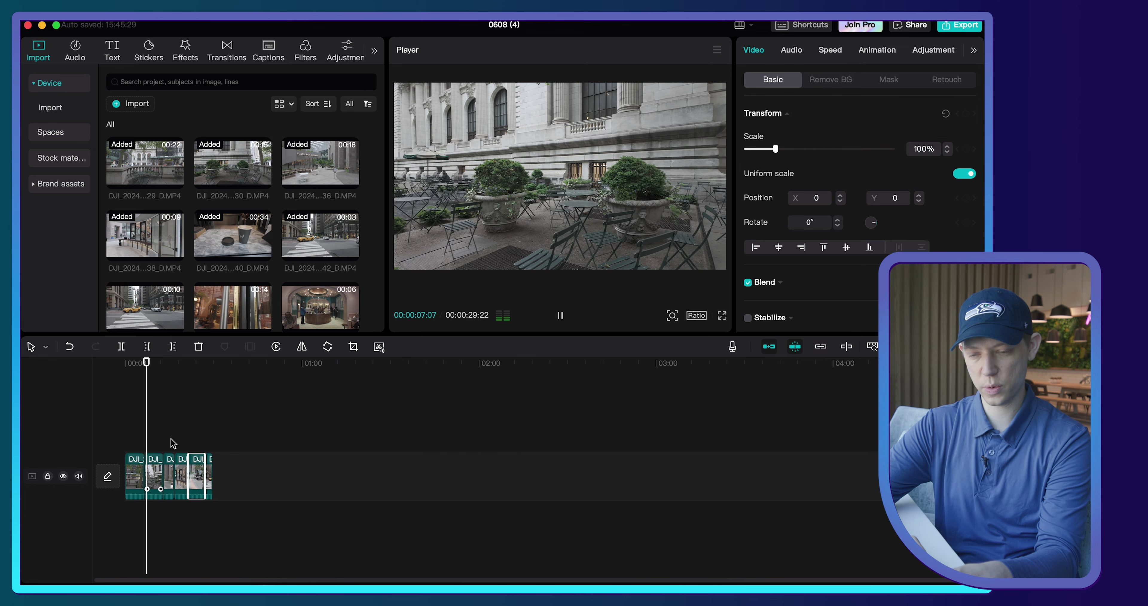
{"action": "scroll", "coordinate": [180, 446], "scroll_direction": "up", "scroll_amount": 5}
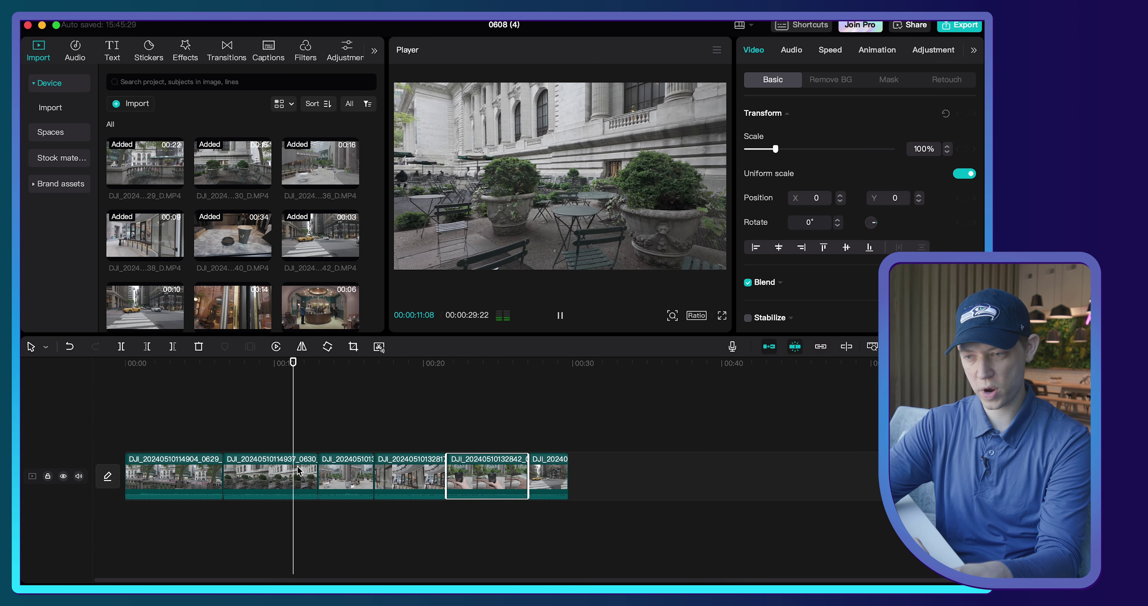
Step: Shorten the first, second, fourth and fifth clips so the sequence runs about 8.5 seconds
{"action": "left_click", "coordinate": [314, 472]}
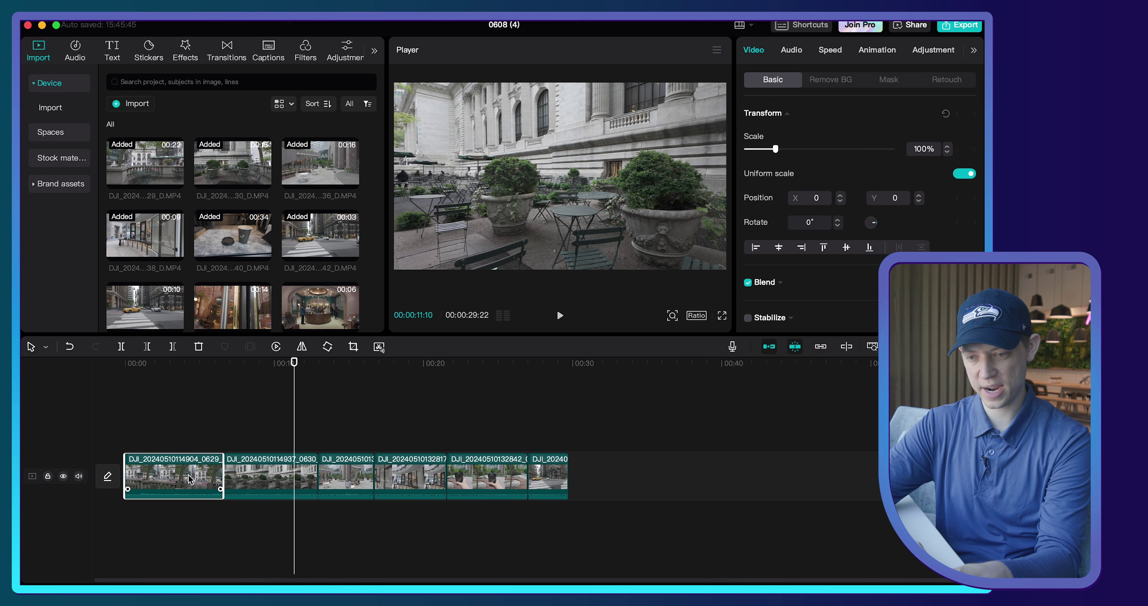
{"action": "left_click_drag", "start_coordinate": [221, 479], "coordinate": [148, 479]}
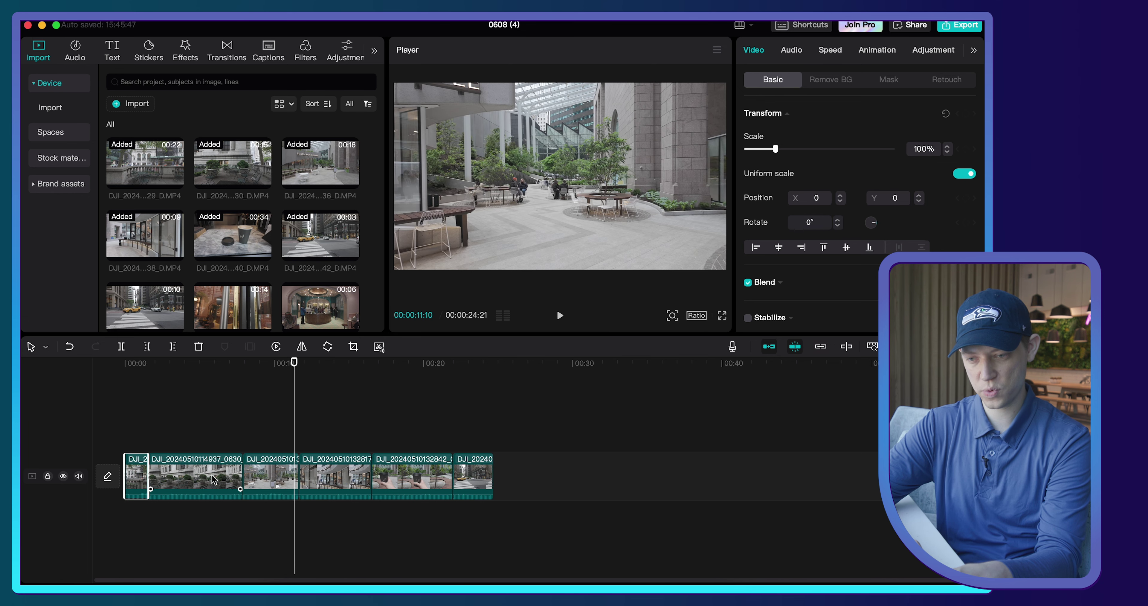
{"action": "left_click_drag", "start_coordinate": [241, 477], "coordinate": [189, 477]}
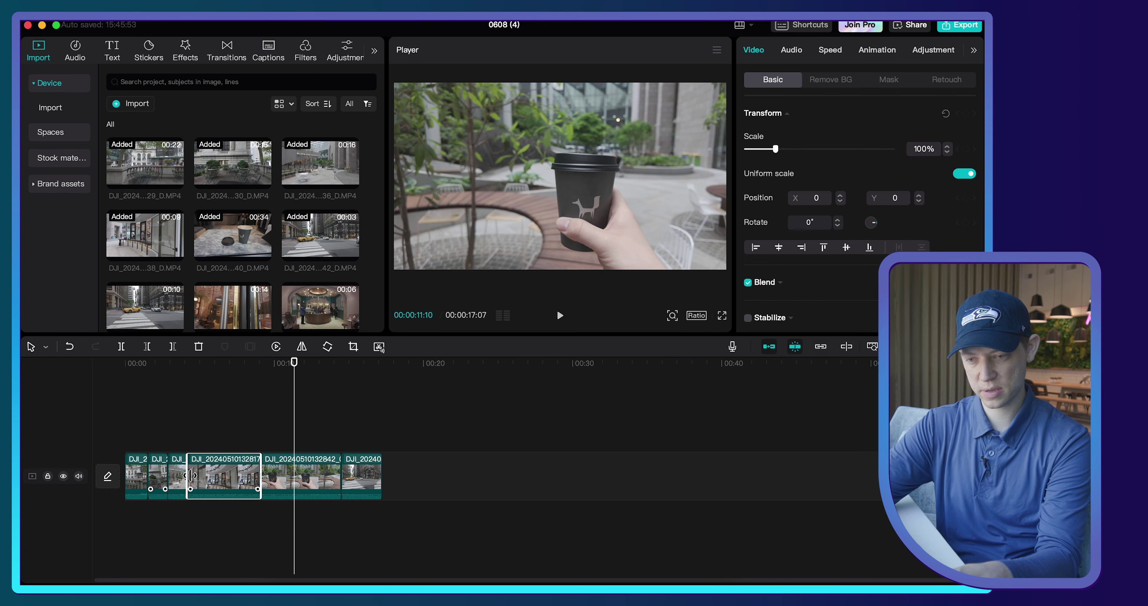
{"action": "left_click_drag", "start_coordinate": [259, 477], "coordinate": [204, 479]}
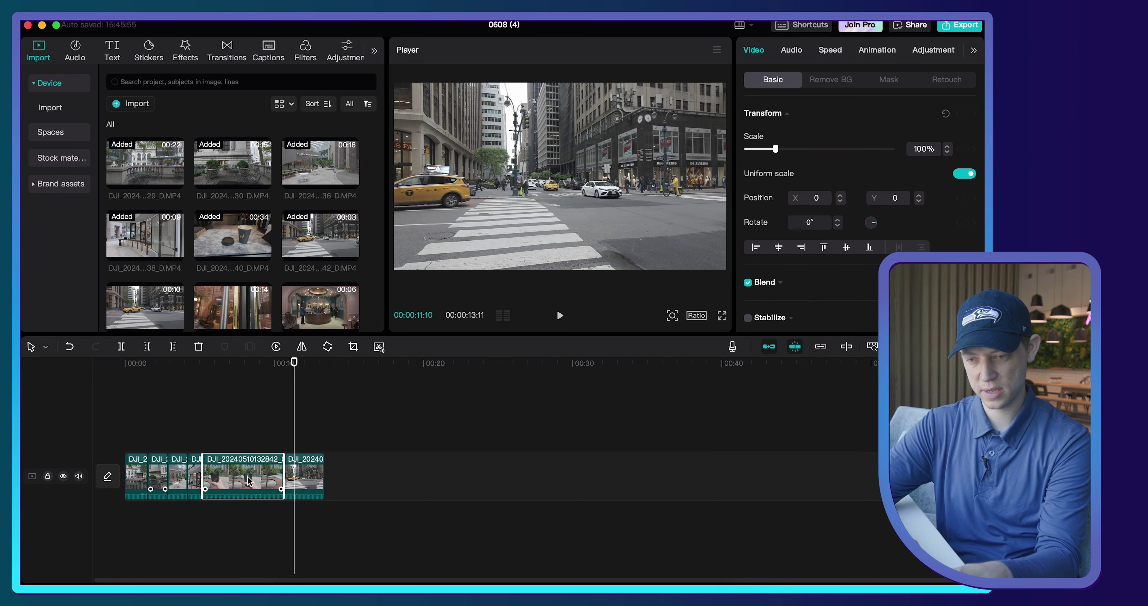
{"action": "left_click_drag", "start_coordinate": [281, 476], "coordinate": [247, 475]}
{"action": "left_click", "coordinate": [259, 481]}
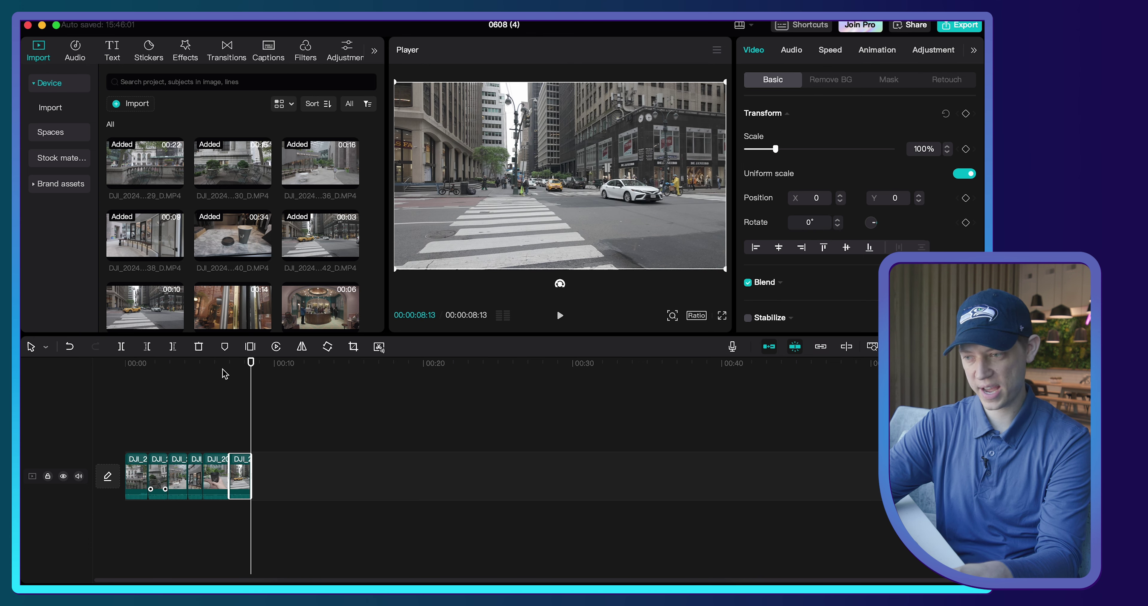
{"action": "left_click", "coordinate": [123, 363]}
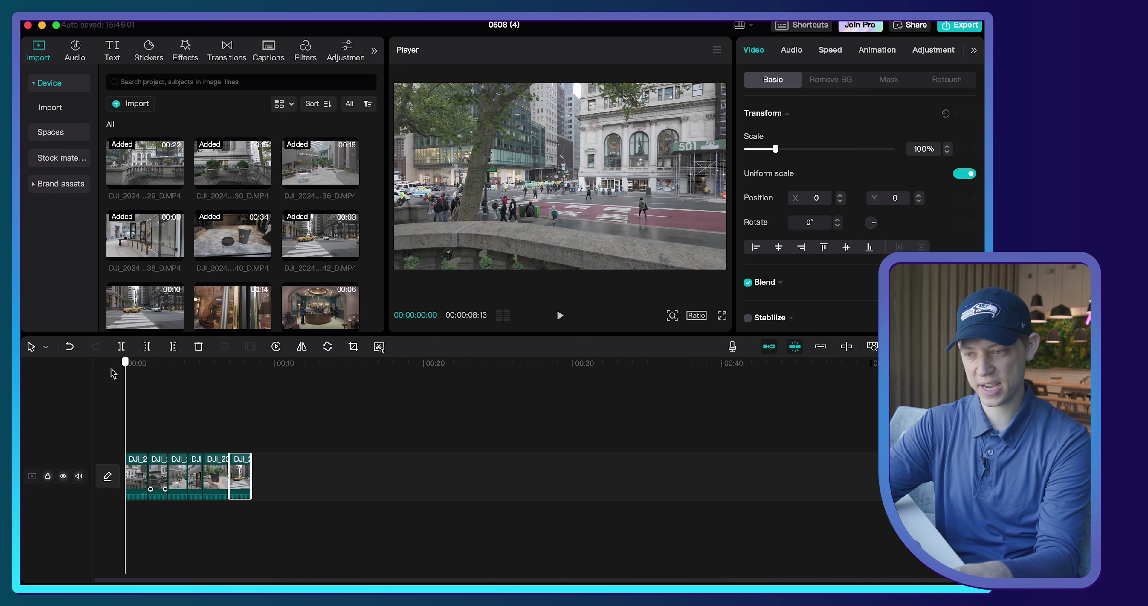
Step: Place a 0.5 s Pull in transition between clips two and three and preview it
{"action": "key", "text": "space"}
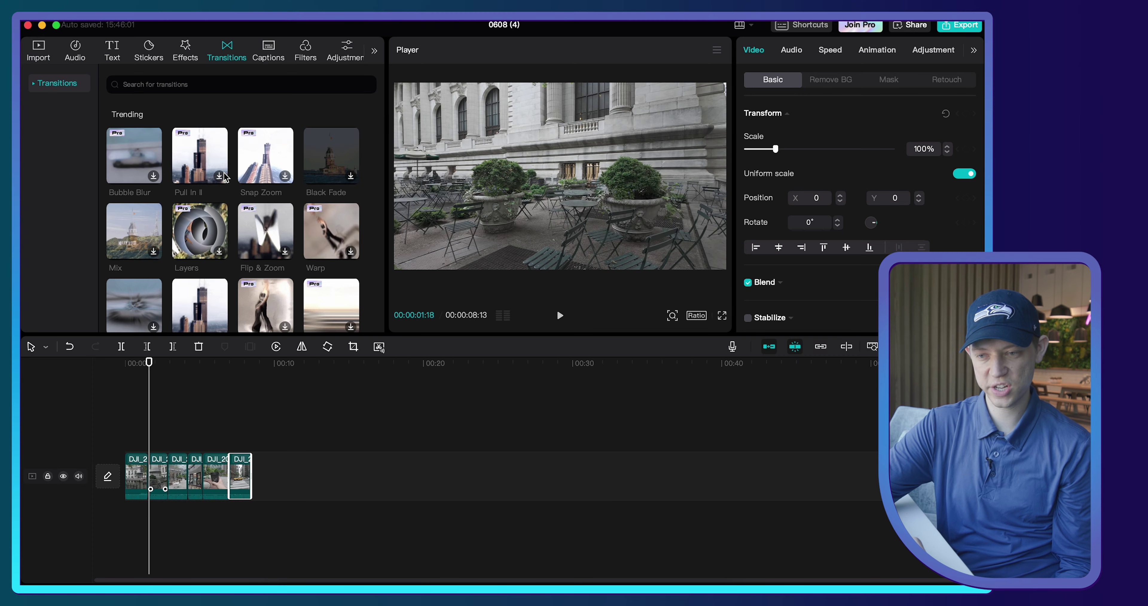
{"action": "scroll", "coordinate": [205, 274], "scroll_direction": "down", "scroll_amount": 3}
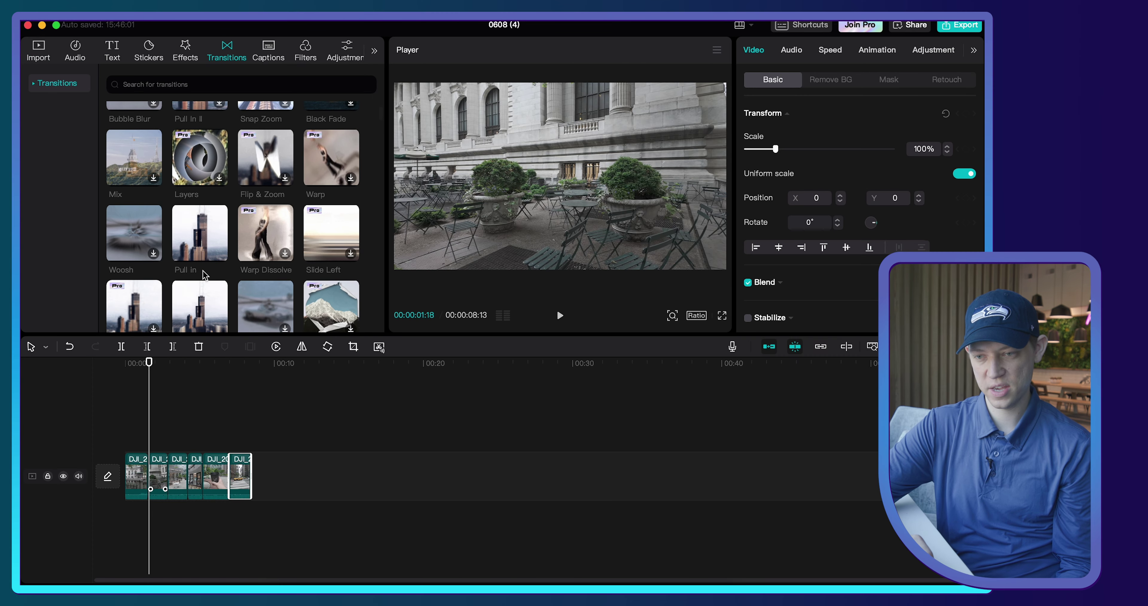
{"action": "scroll", "coordinate": [204, 274], "scroll_direction": "up", "scroll_amount": 1}
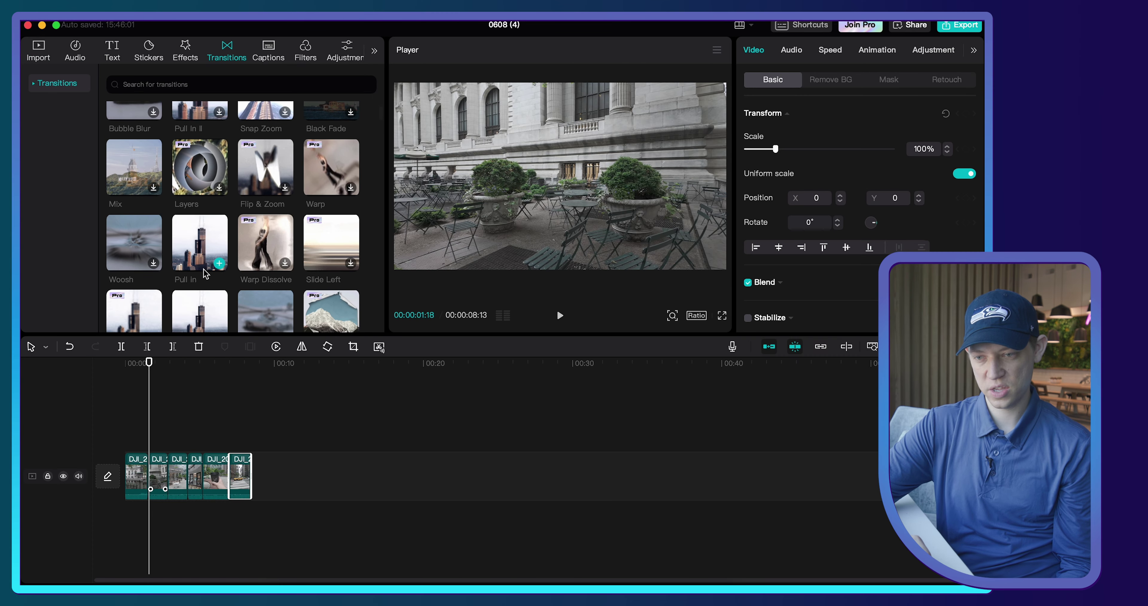
{"action": "mouse_move", "coordinate": [202, 259]}
{"action": "left_mouse_down"}
{"action": "mouse_move", "coordinate": [197, 358]}
{"action": "mouse_move", "coordinate": [166, 476]}
{"action": "left_mouse_up"}
{"action": "key", "text": "space"}
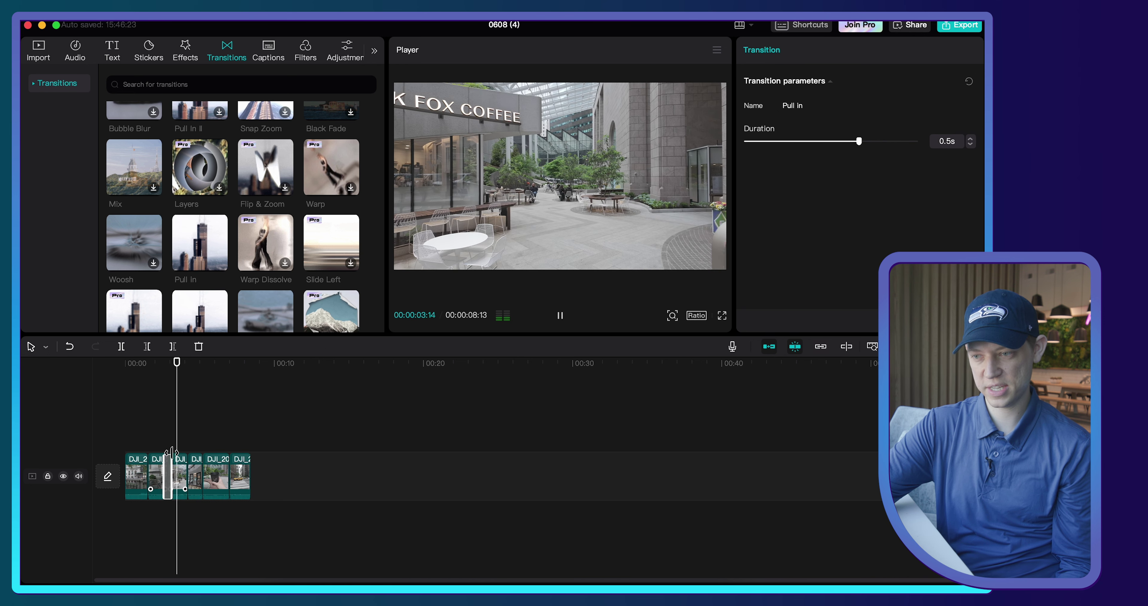
{"action": "key", "text": "space"}
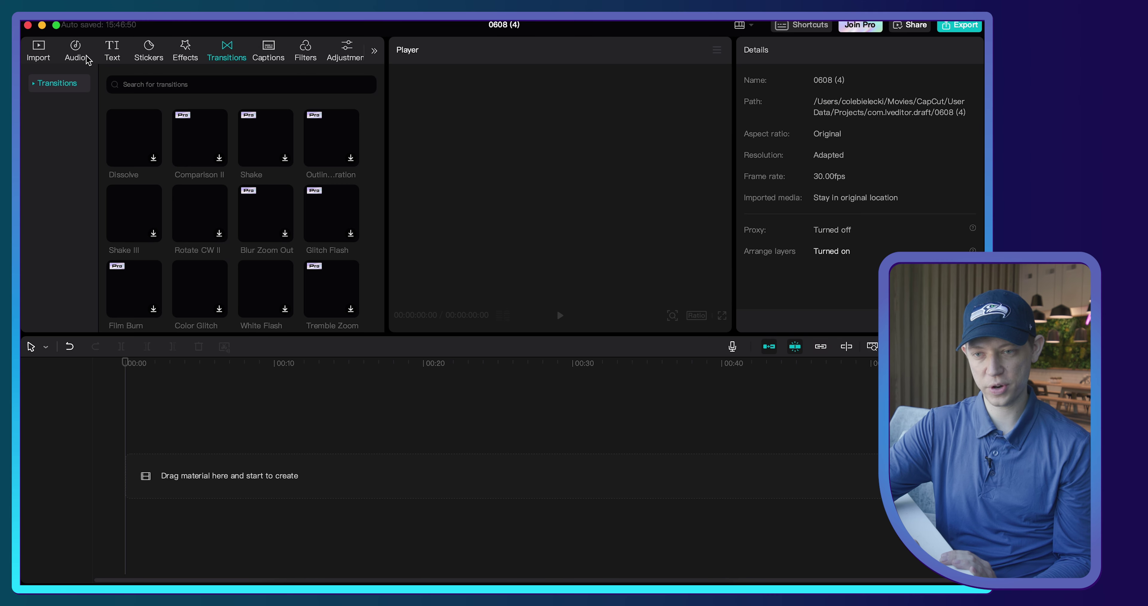
Step: Add the 58-second DJI 0758 talking-head clip to the timeline, playhead near 00:07
{"action": "left_click", "coordinate": [39, 52]}
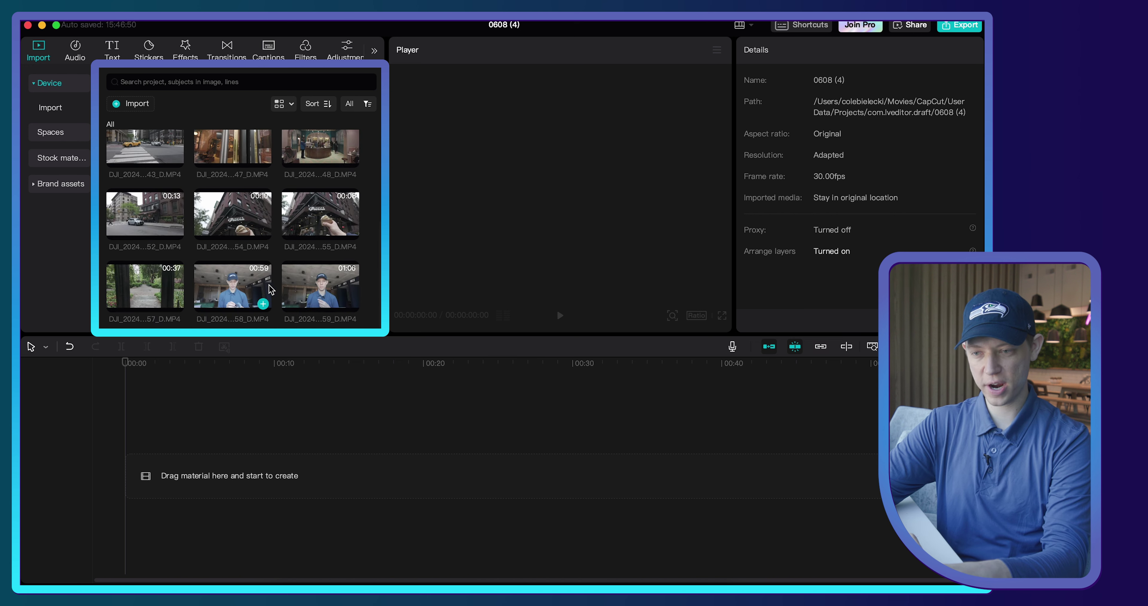
{"action": "left_click", "coordinate": [241, 289]}
{"action": "left_click_drag", "start_coordinate": [239, 290], "coordinate": [132, 485]}
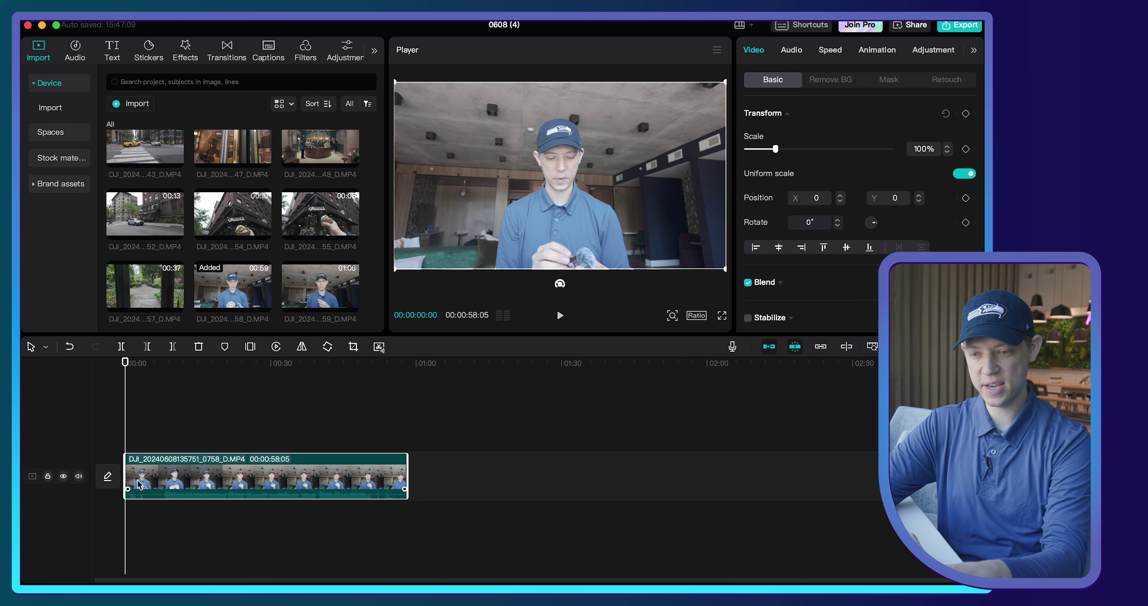
{"action": "key", "text": "super+equal"}
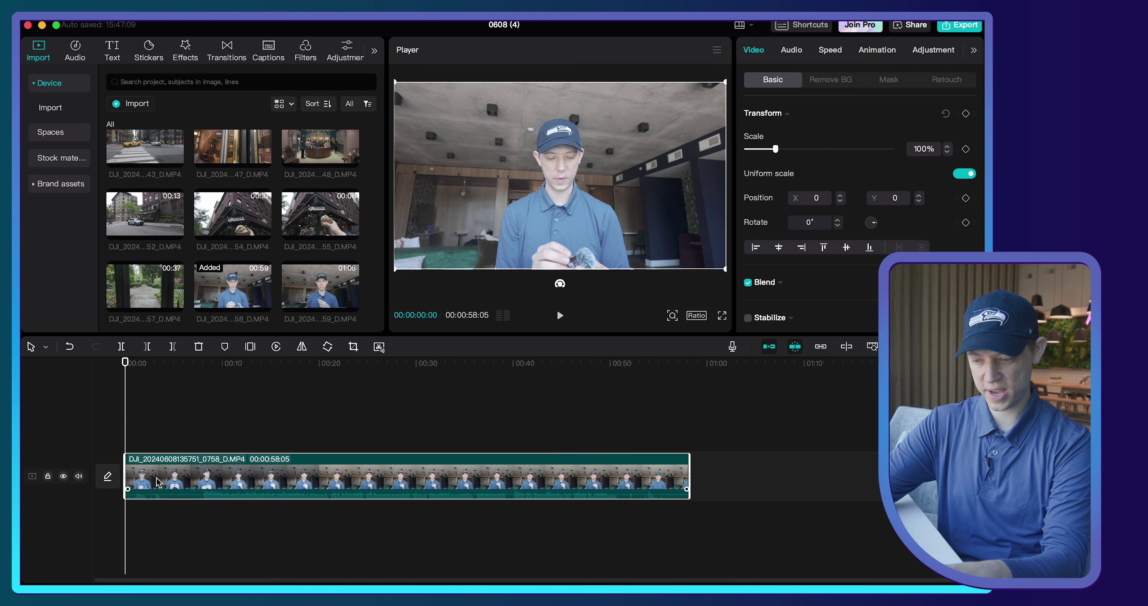
{"action": "key", "text": "super+equal"}
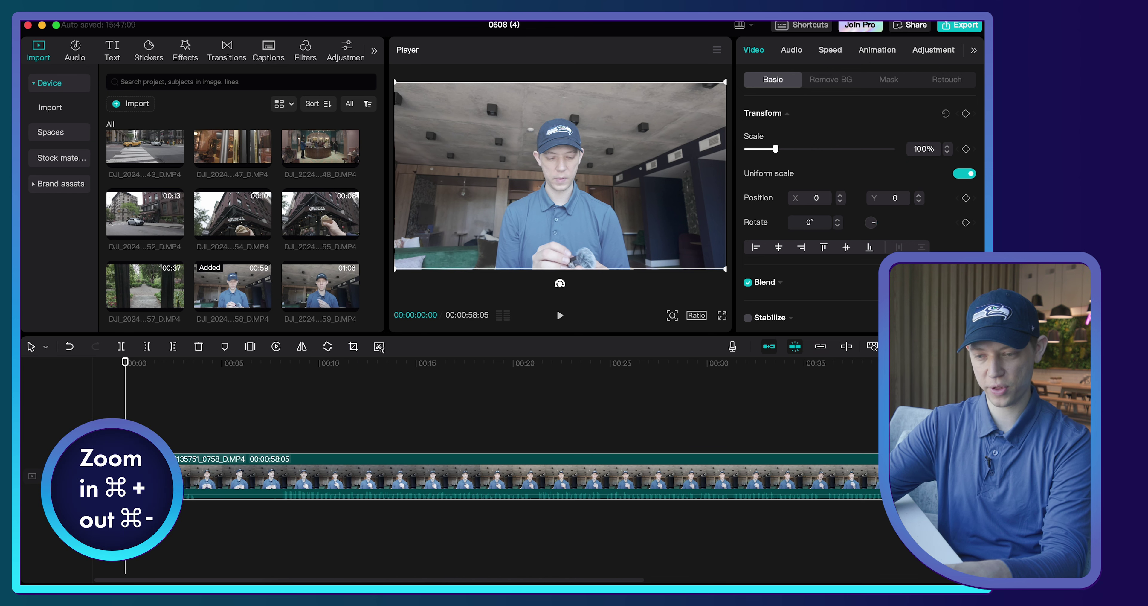
{"action": "key", "text": "super+minus"}
{"action": "key", "text": "super+minus"}
{"action": "key", "text": "super+minus"}
{"action": "key", "text": "super+equal"}
{"action": "key", "text": "super+equal"}
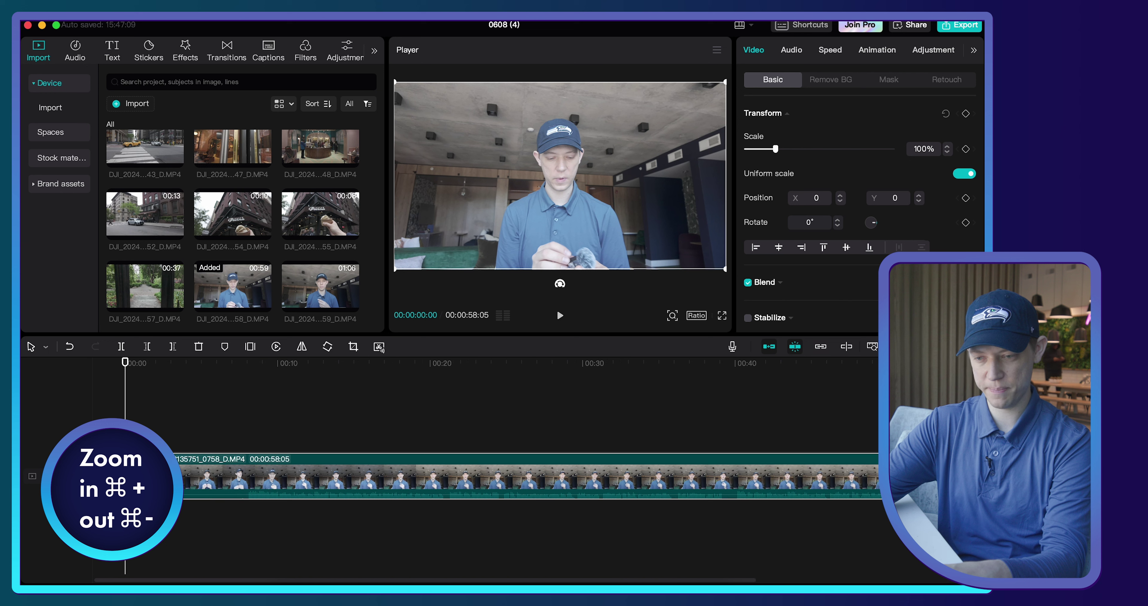
{"action": "key", "text": "super+equal"}
{"action": "left_click_drag", "start_coordinate": [326, 374], "coordinate": [369, 369]}
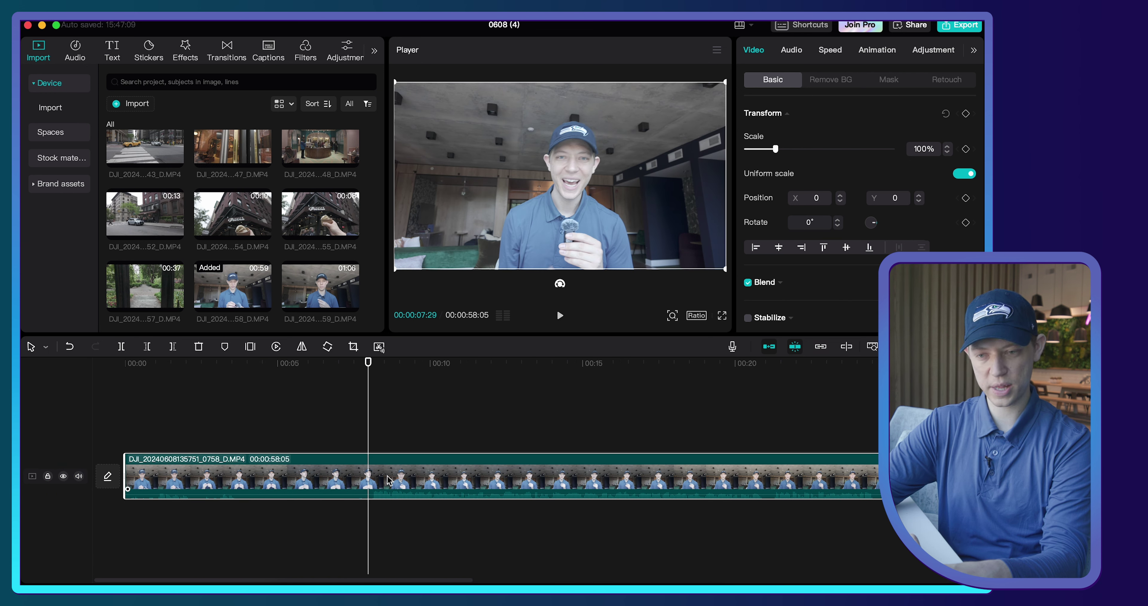
Step: Split the talking-head clip at 00:07:29 and delete the opening piece
{"action": "left_click", "coordinate": [119, 347]}
{"action": "left_click", "coordinate": [193, 454]}
{"action": "key", "text": "Delete"}
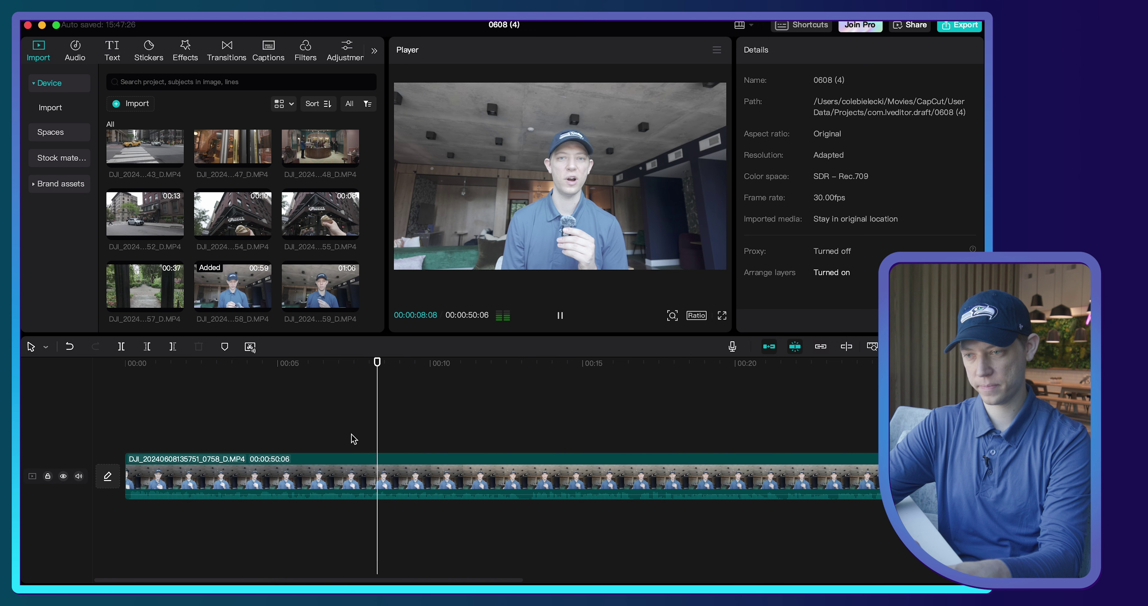
Step: Split the clip near 00:31 and trim the left piece's end back to 00:28:04
{"action": "scroll", "coordinate": [470, 449], "scroll_direction": "down", "scroll_amount": 2}
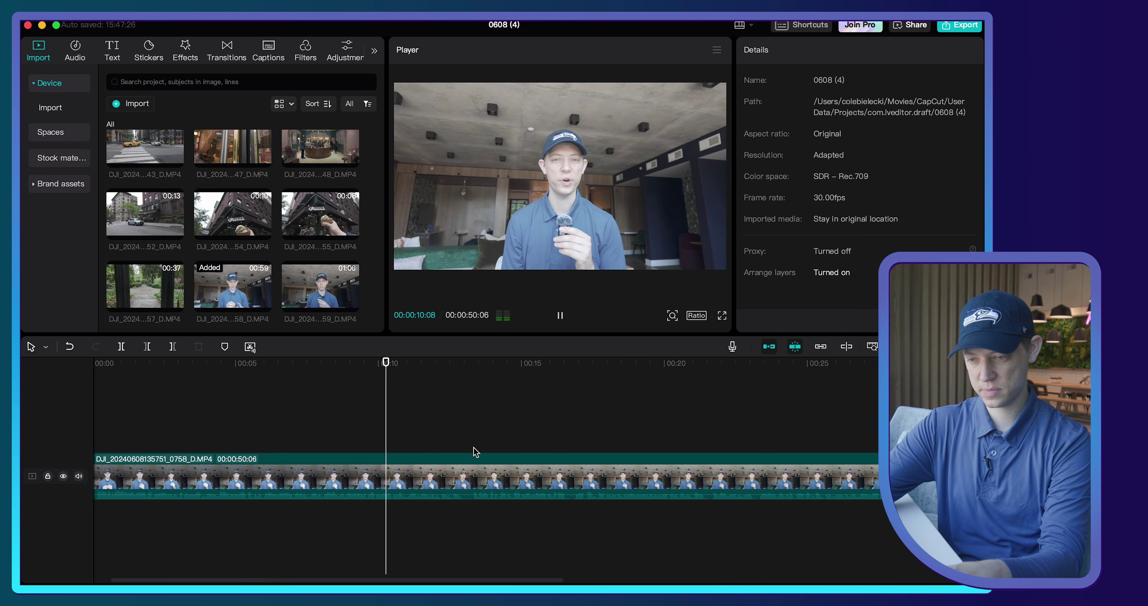
{"action": "scroll", "coordinate": [474, 447], "scroll_direction": "down", "scroll_amount": 3}
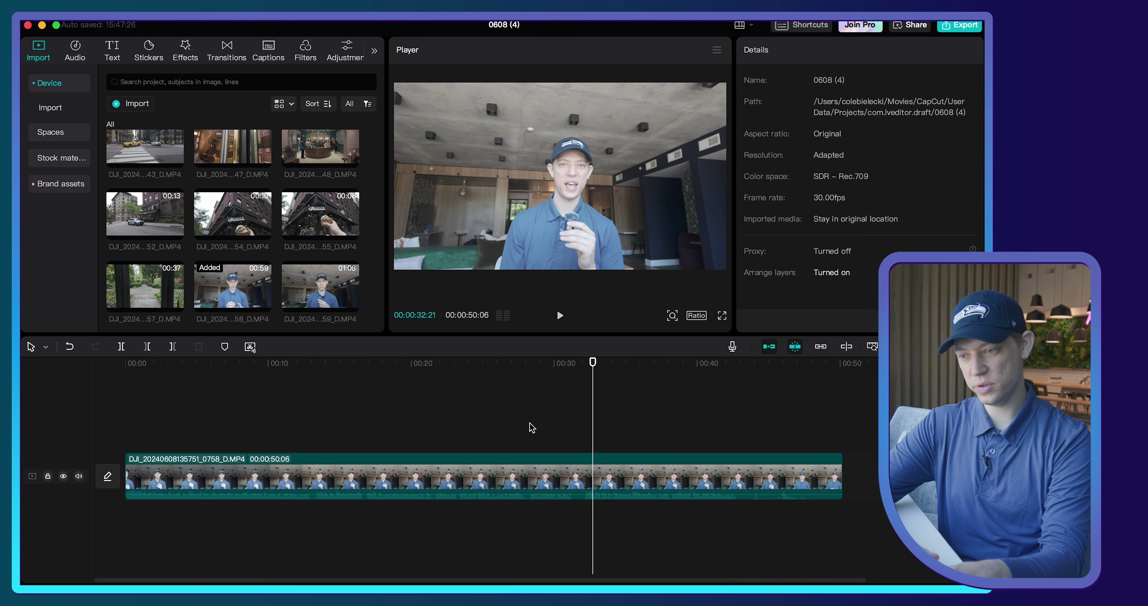
{"action": "left_click_drag", "start_coordinate": [592, 362], "coordinate": [579, 367]}
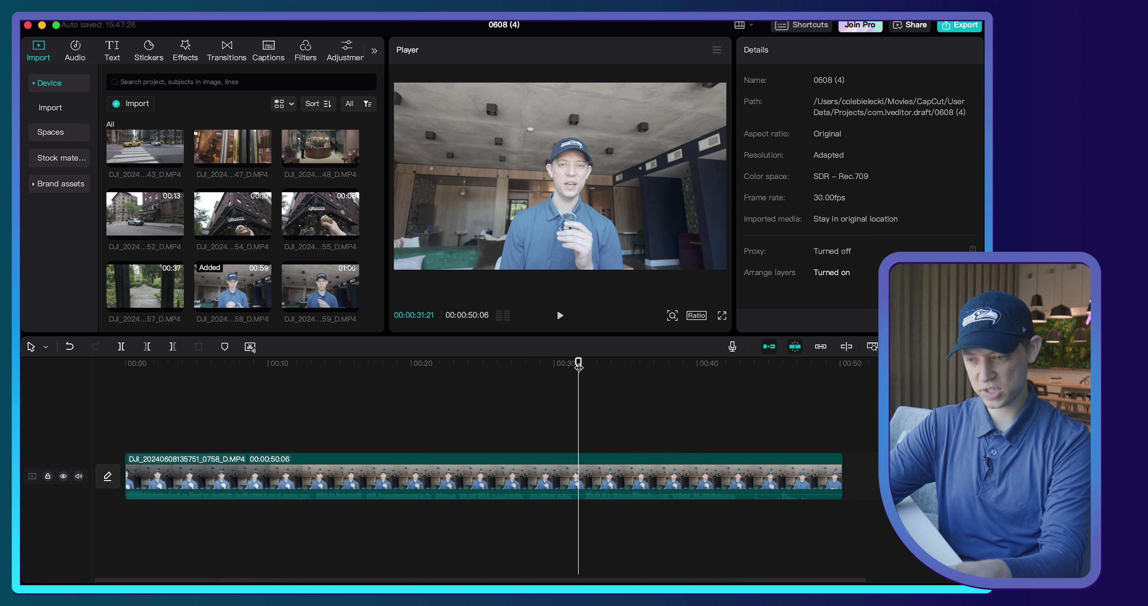
{"action": "left_click", "coordinate": [588, 471]}
{"action": "left_click", "coordinate": [573, 479]}
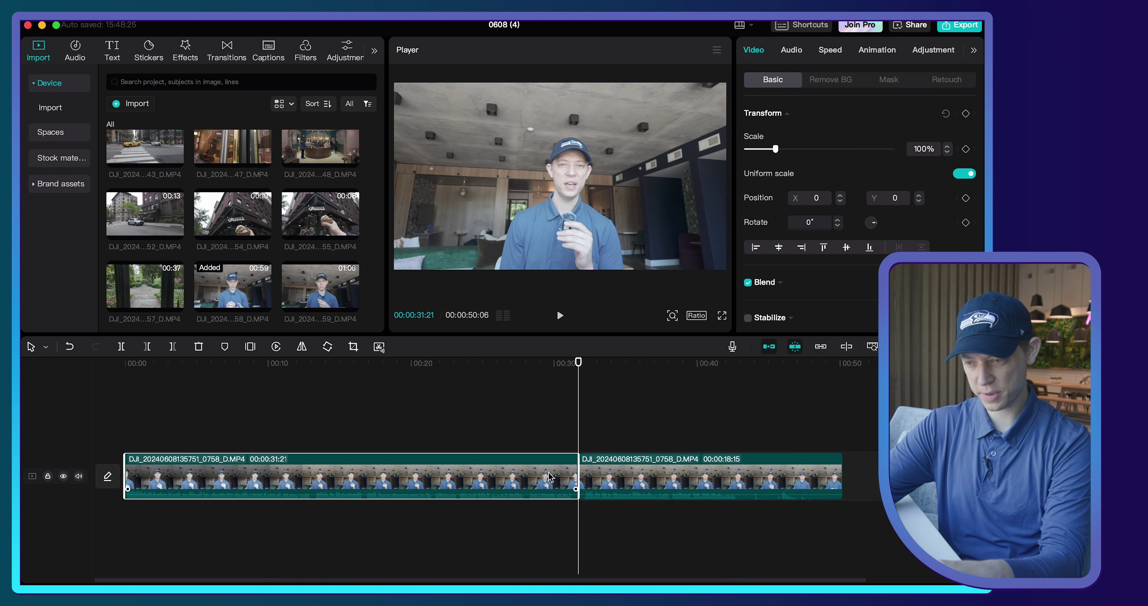
{"action": "left_click_drag", "start_coordinate": [576, 472], "coordinate": [525, 478]}
Step: Trim the left piece's end further back and play back the cut between pieces
{"action": "left_click", "coordinate": [503, 368]}
{"action": "left_click", "coordinate": [541, 369]}
{"action": "scroll", "coordinate": [404, 406], "scroll_direction": "up", "scroll_amount": 5}
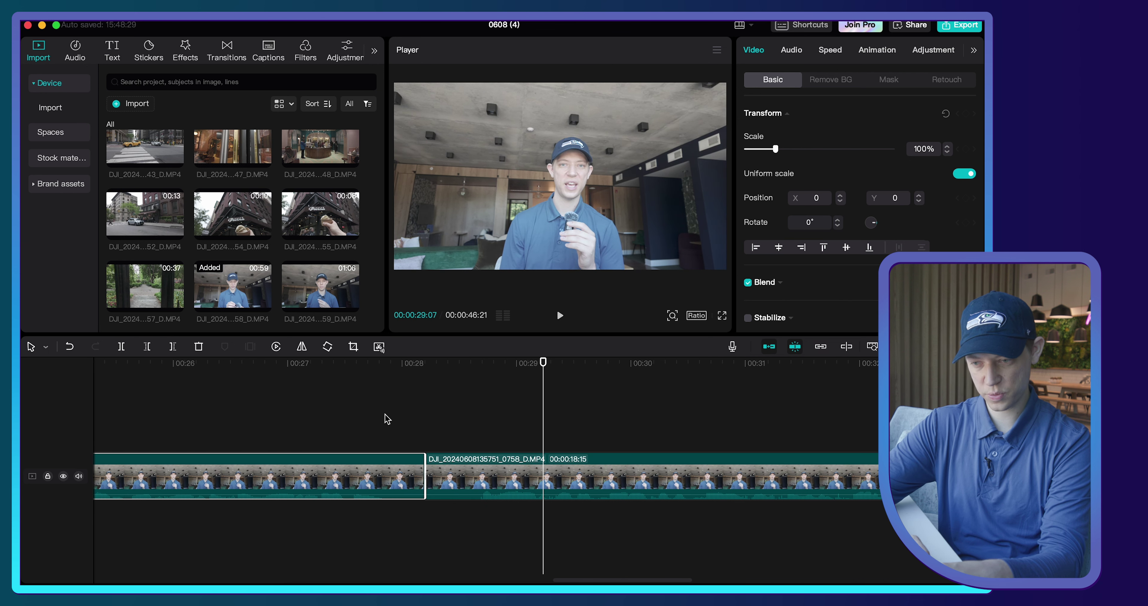
{"action": "mouse_move", "coordinate": [423, 468]}
{"action": "left_mouse_down"}
{"action": "mouse_move", "coordinate": [383, 474]}
{"action": "mouse_move", "coordinate": [436, 482]}
{"action": "left_mouse_up"}
{"action": "left_click", "coordinate": [394, 480]}
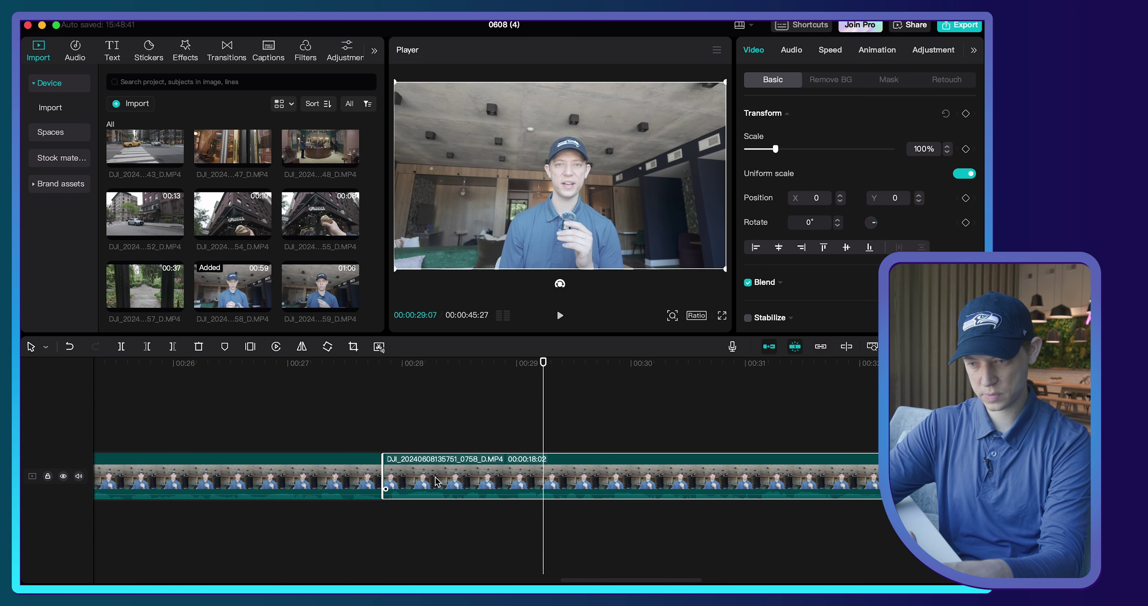
{"action": "left_click", "coordinate": [329, 369]}
{"action": "key", "text": "space"}
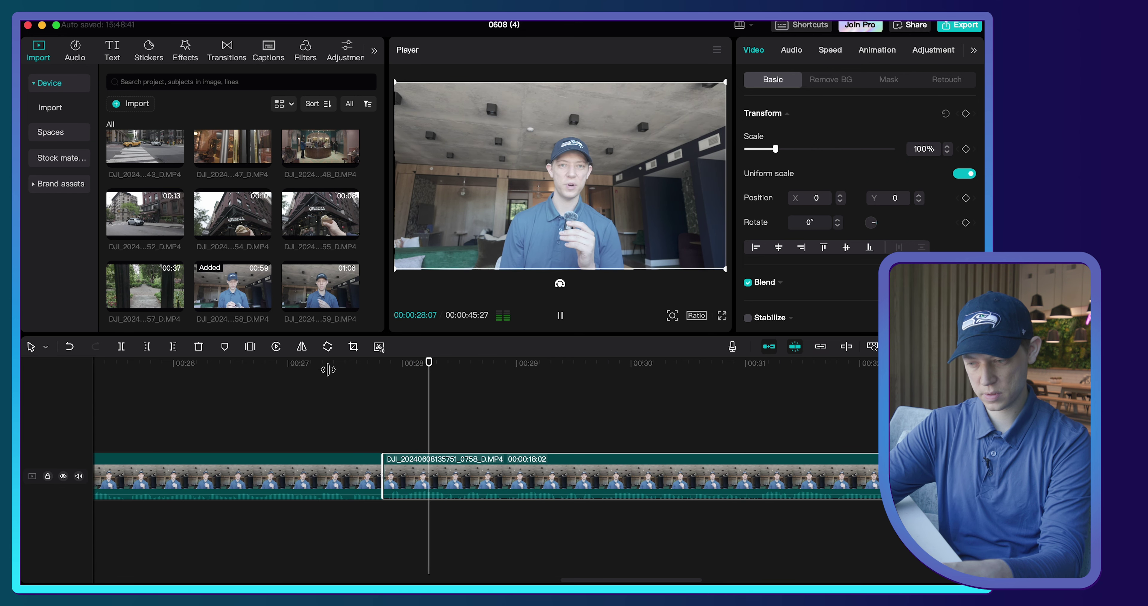
{"action": "scroll", "coordinate": [328, 370], "scroll_direction": "down", "scroll_amount": 5}
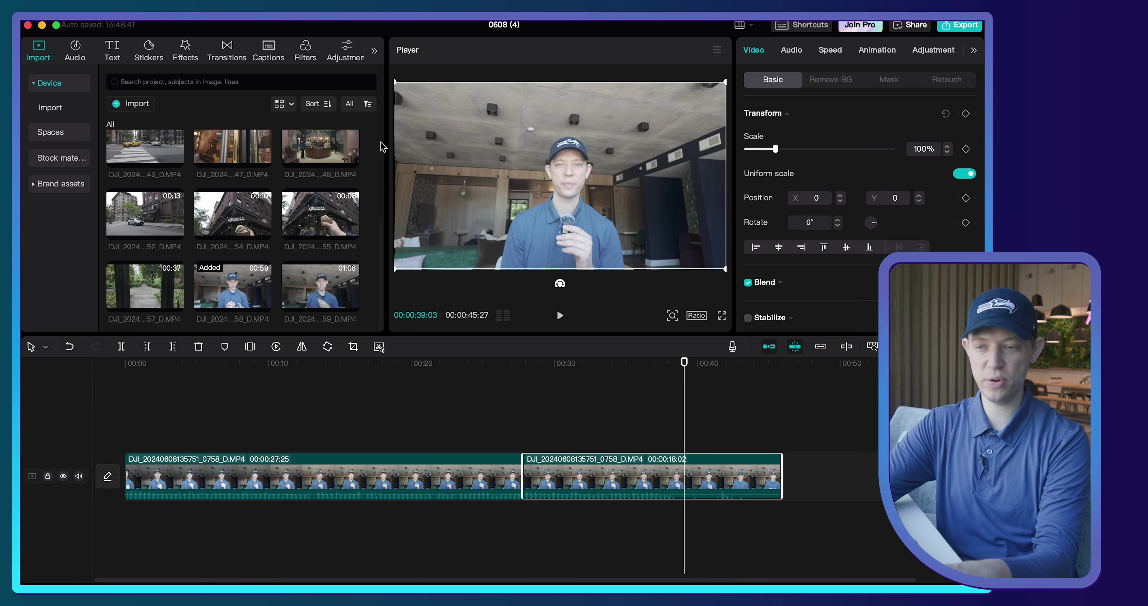
Step: Preview the café interior, ice-cream storefront and park path B-roll clips
{"action": "left_click", "coordinate": [302, 164]}
{"action": "key", "text": "space"}
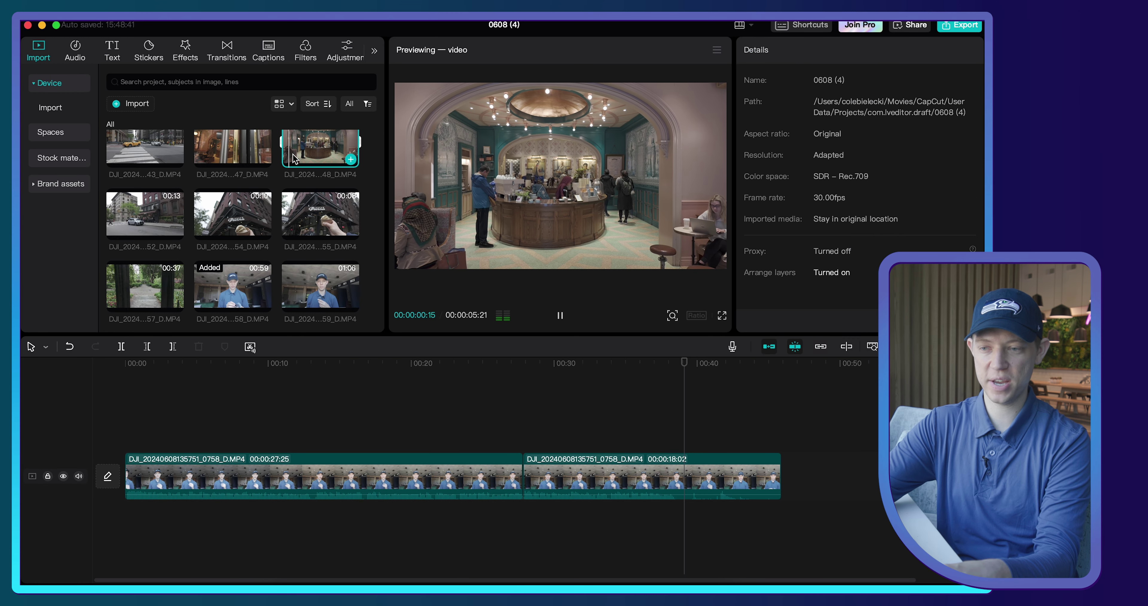
{"action": "left_click", "coordinate": [286, 196]}
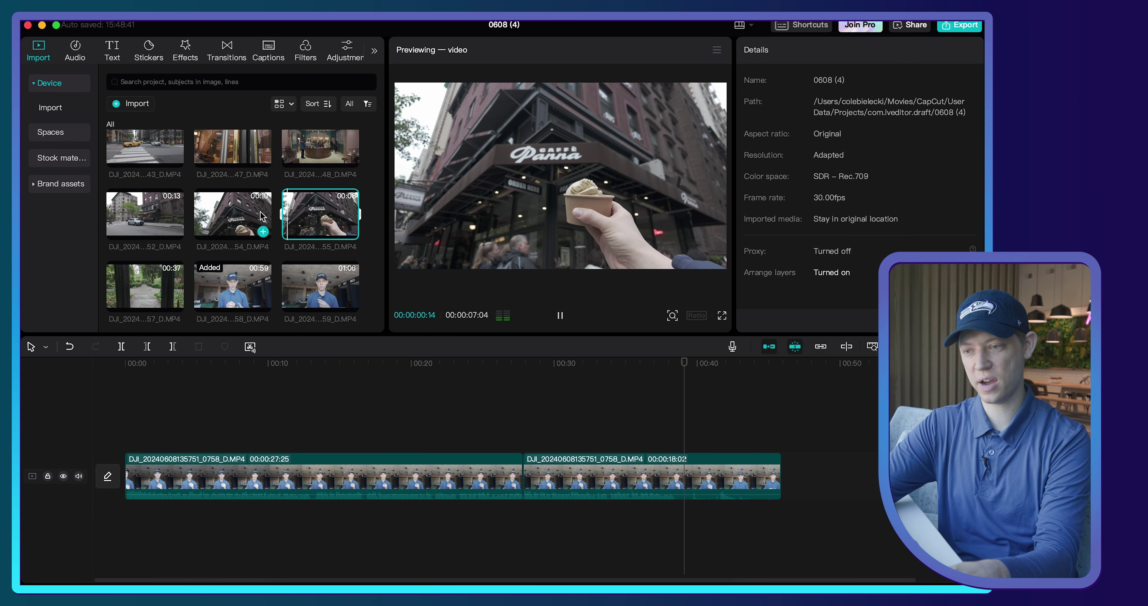
{"action": "left_click", "coordinate": [163, 281]}
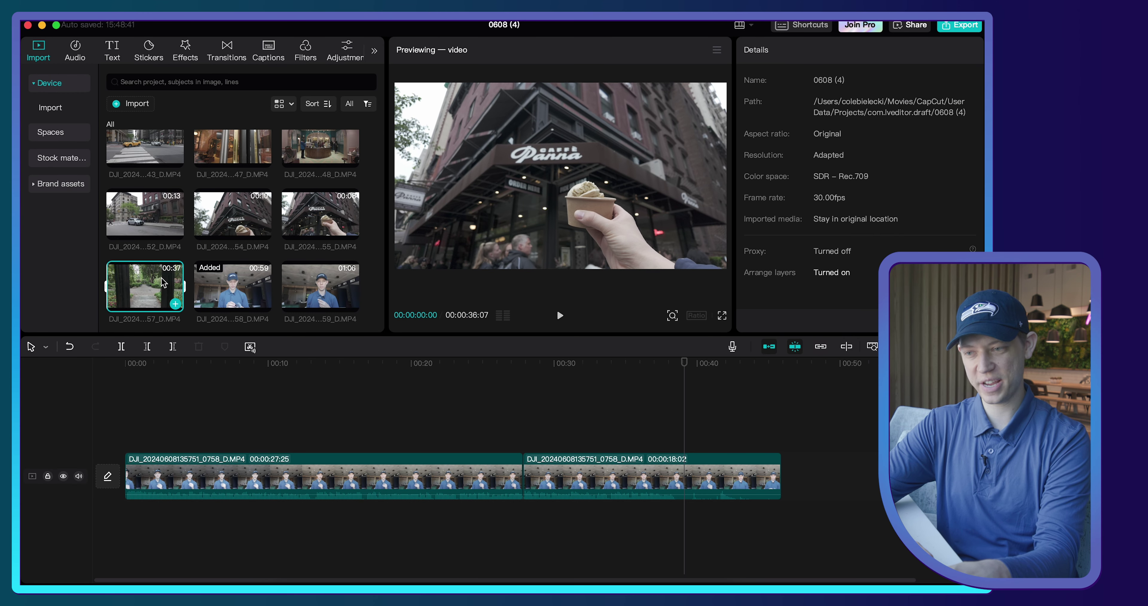
Step: Shorten the second talking-head piece to about 10 seconds
{"action": "left_click_drag", "start_coordinate": [782, 467], "coordinate": [678, 466]}
{"action": "left_click", "coordinate": [406, 466]}
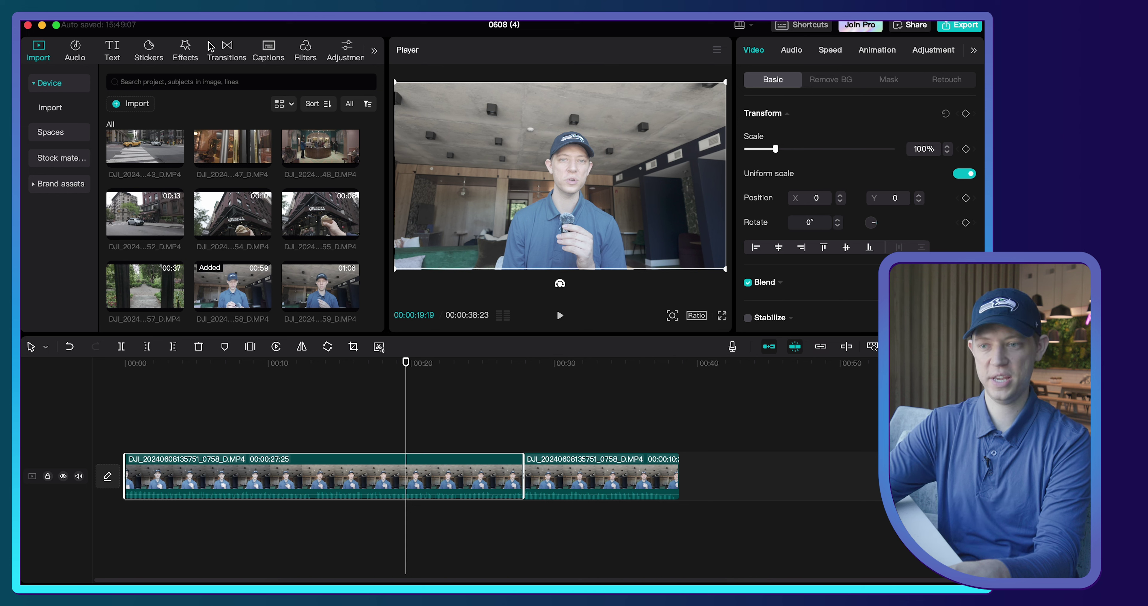
{"action": "left_click", "coordinate": [305, 47]}
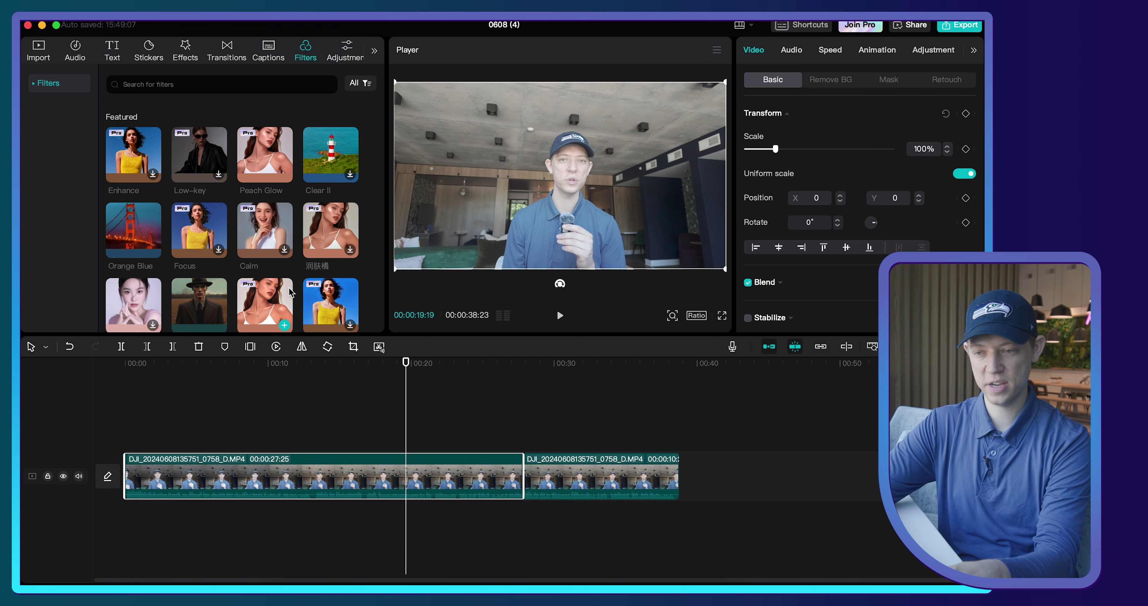
Step: Preview the Oppenheimer filter, undo the 10-second trim, and open Adjustment for the first piece
{"action": "scroll", "coordinate": [290, 292], "scroll_direction": "down", "scroll_amount": 2}
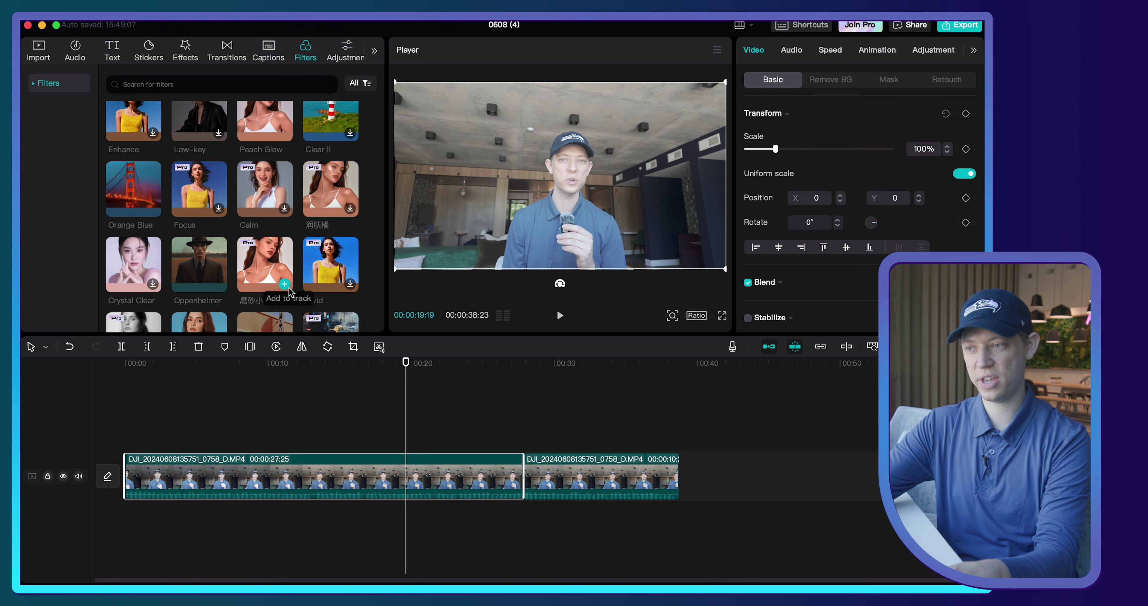
{"action": "left_click", "coordinate": [200, 253]}
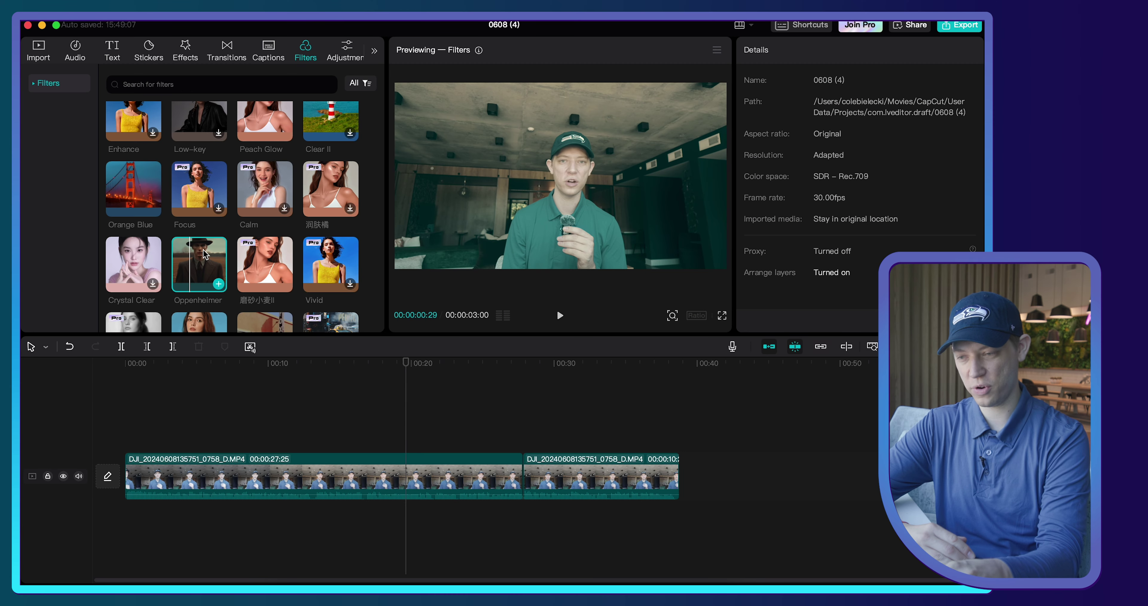
{"action": "key", "text": "super+z"}
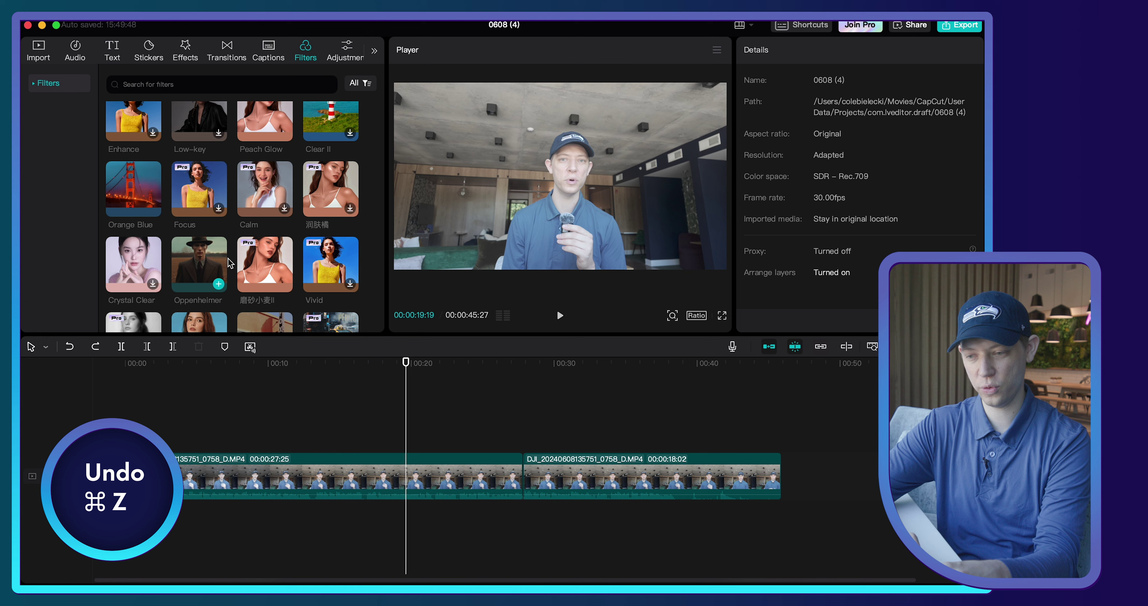
{"action": "left_click", "coordinate": [338, 467]}
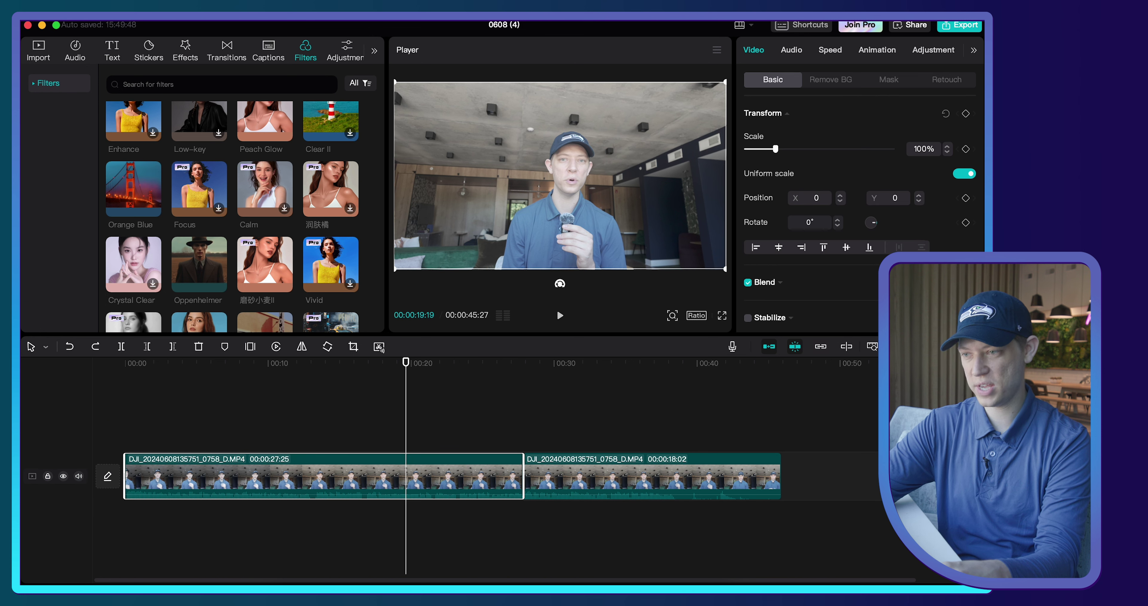
{"action": "left_click", "coordinate": [933, 49]}
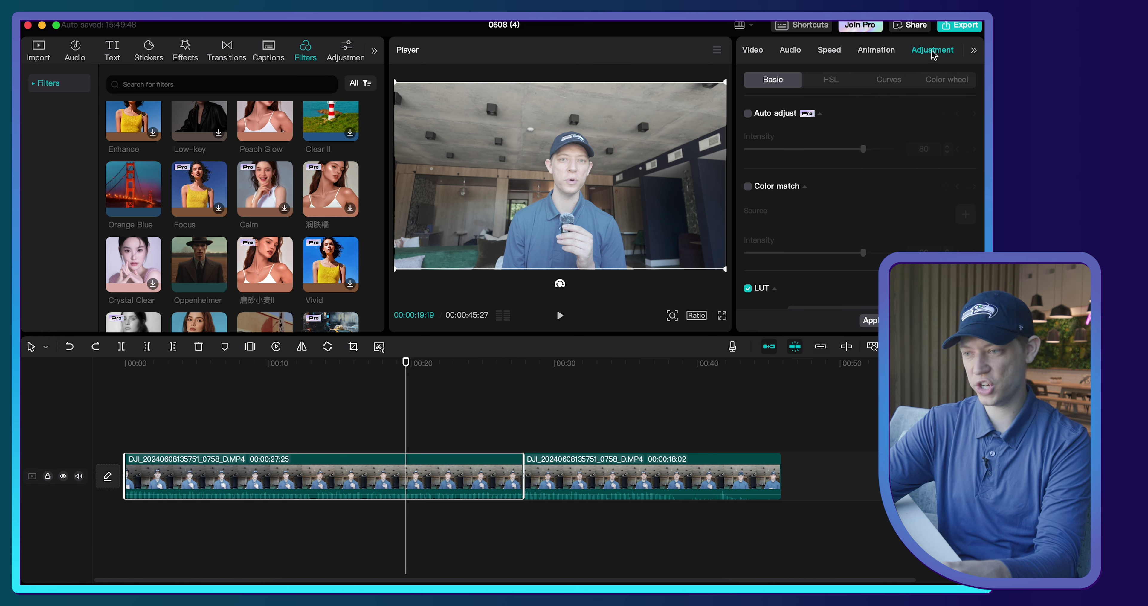
Step: Raise the first piece's saturation to about 26 and lower its exposure to about −8
{"action": "scroll", "coordinate": [851, 177], "scroll_direction": "down", "scroll_amount": 10}
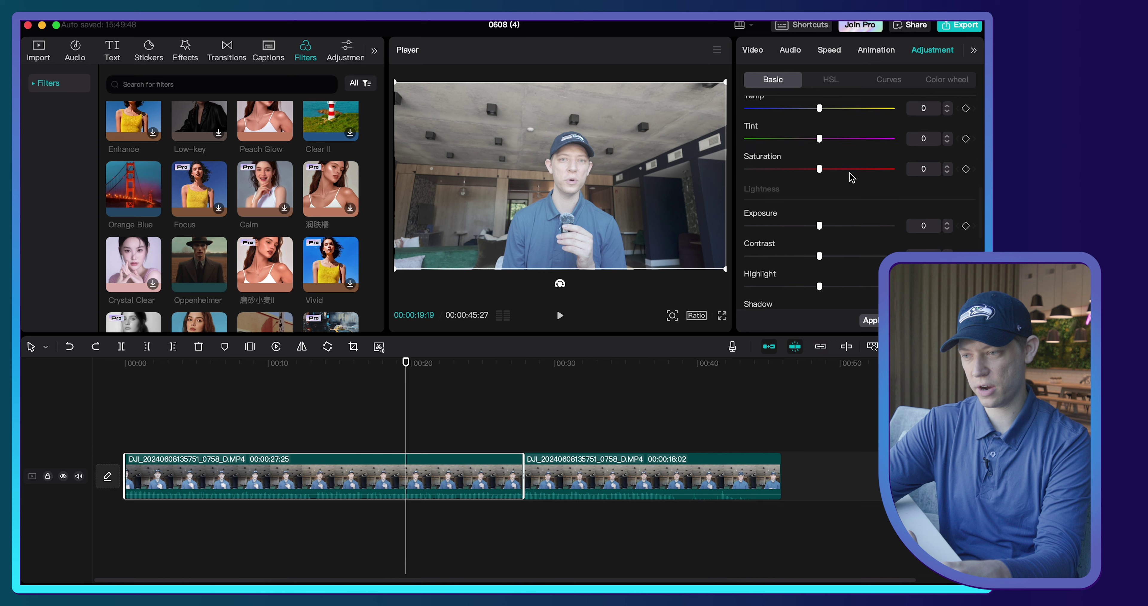
{"action": "scroll", "coordinate": [851, 177], "scroll_direction": "down", "scroll_amount": 2}
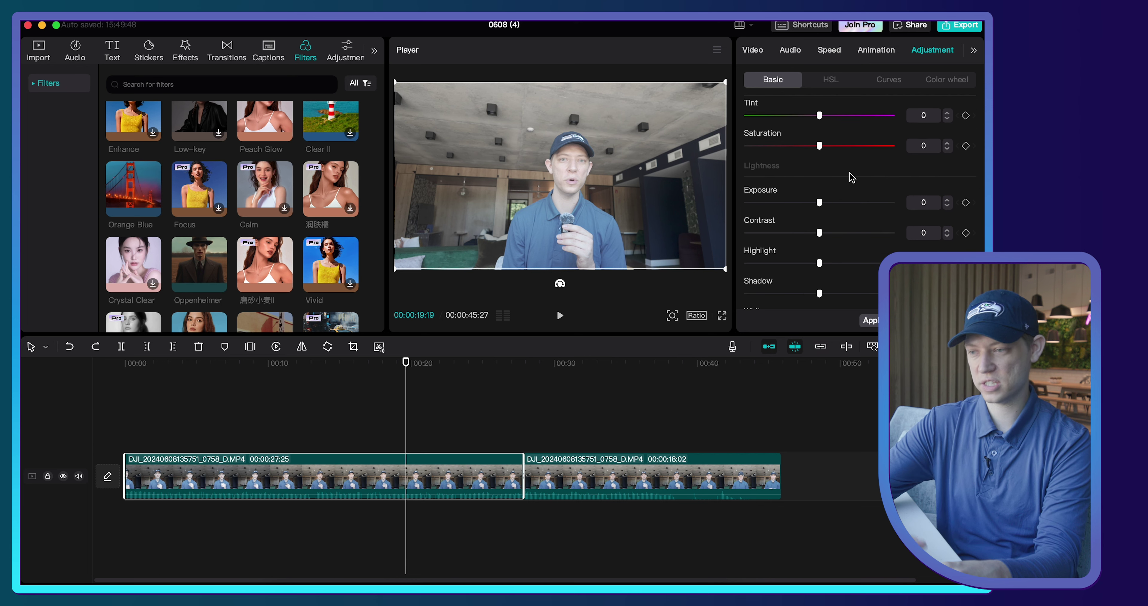
{"action": "left_click_drag", "start_coordinate": [819, 145], "coordinate": [824, 147]}
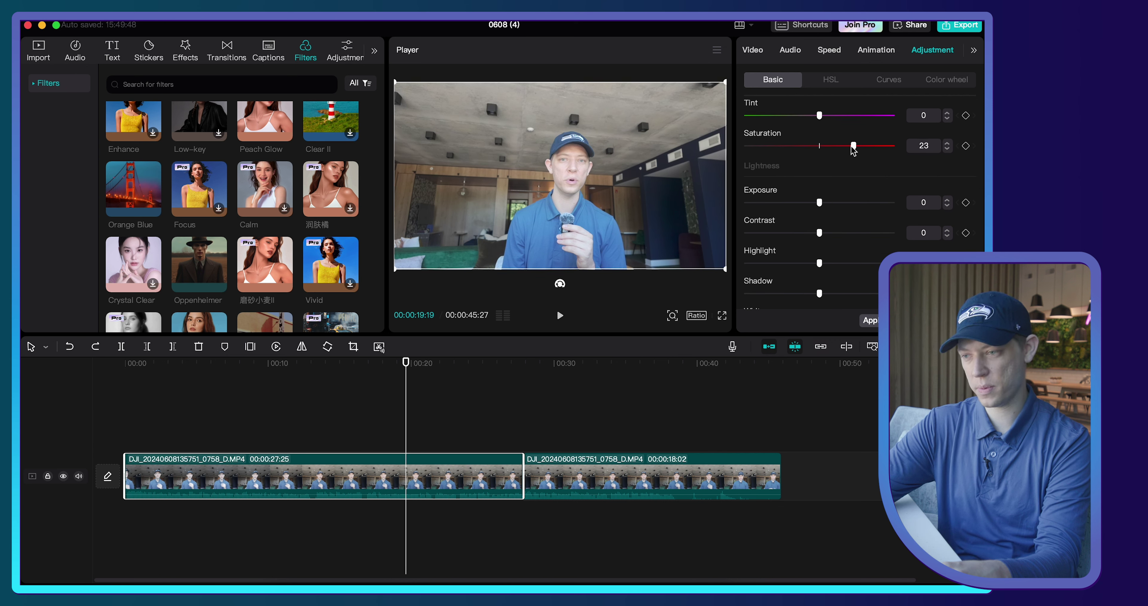
{"action": "left_click_drag", "start_coordinate": [814, 203], "coordinate": [841, 233]}
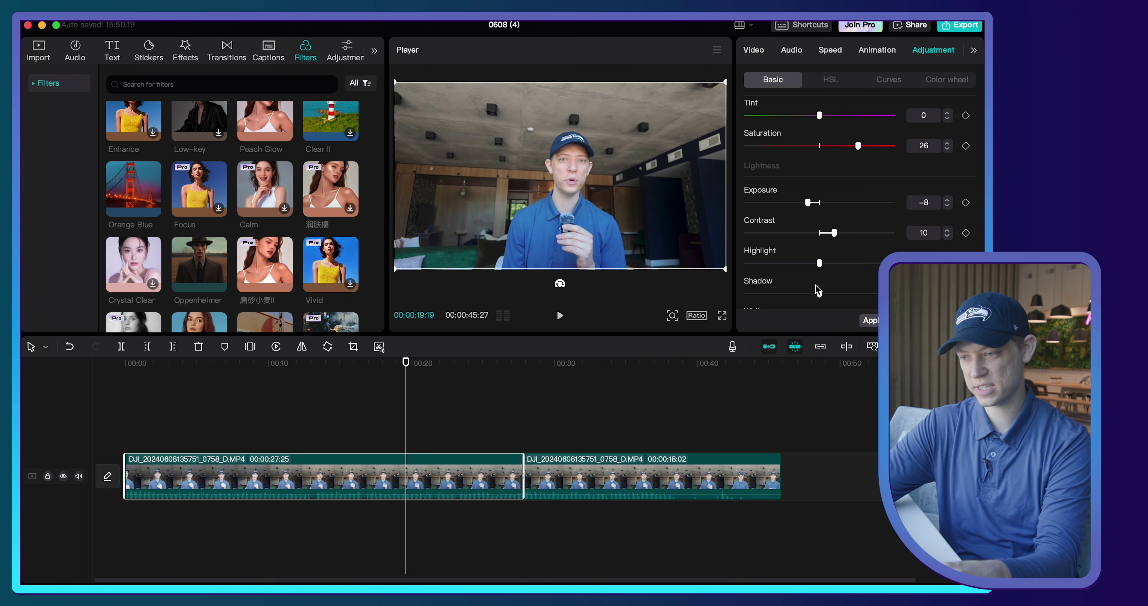
Step: Reduce the whites to tame highlights, then play the clip to judge the warmer grade
{"action": "scroll", "coordinate": [819, 290], "scroll_direction": "down", "scroll_amount": 3}
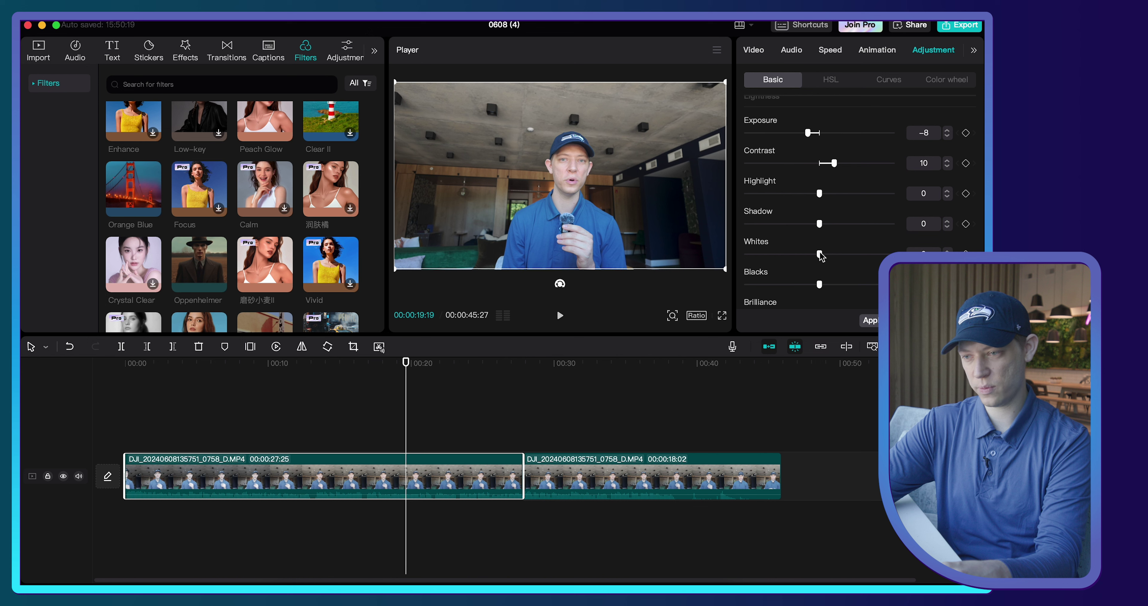
{"action": "left_click_drag", "start_coordinate": [819, 255], "coordinate": [804, 255]}
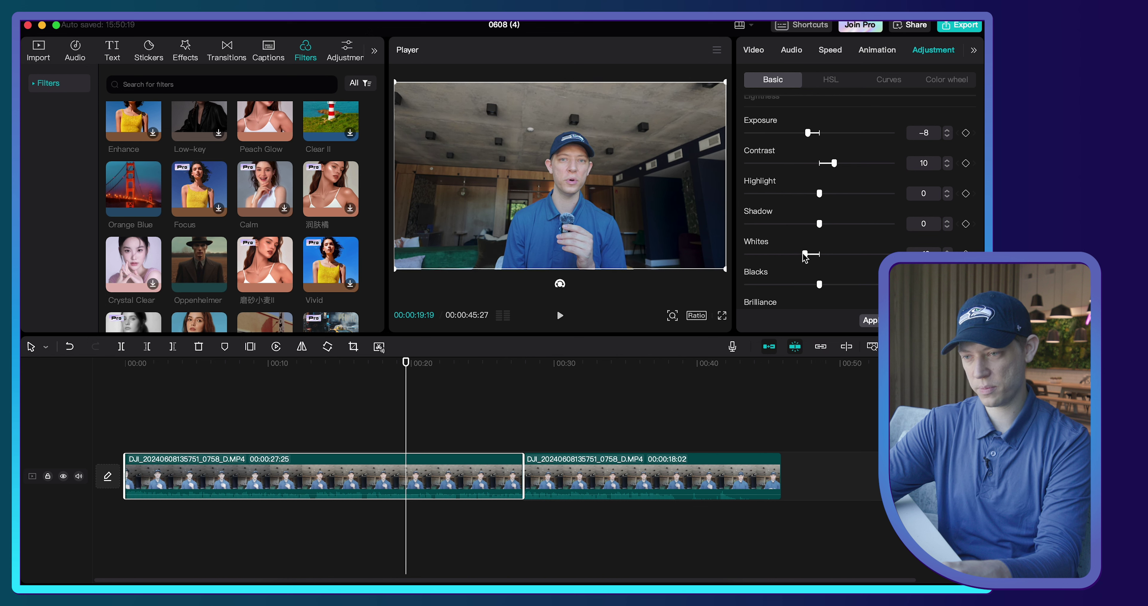
{"action": "scroll", "coordinate": [805, 257], "scroll_direction": "down", "scroll_amount": 5}
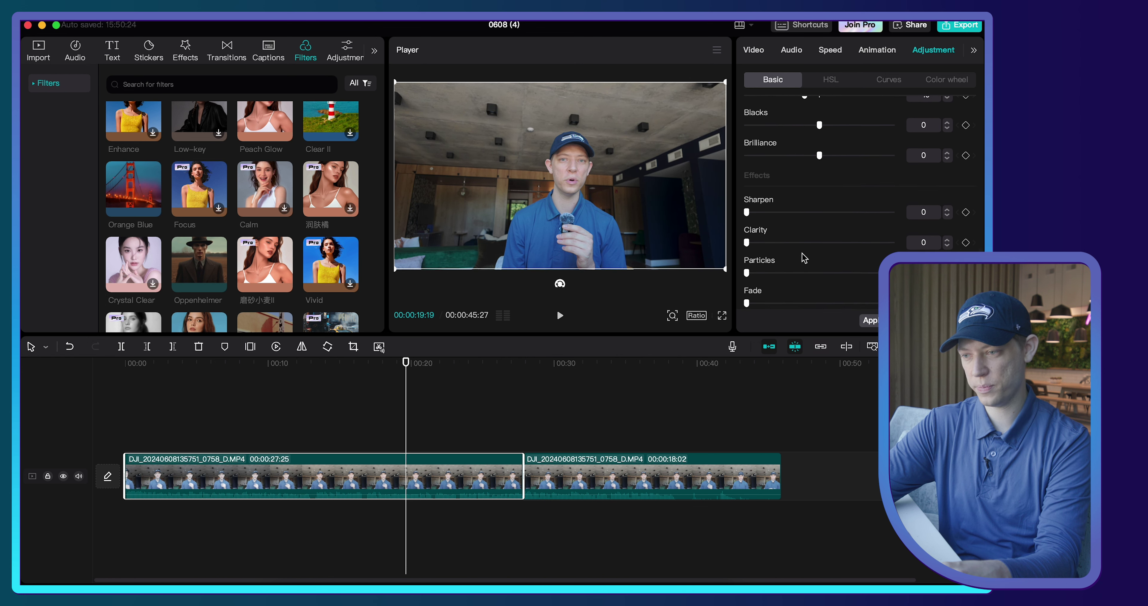
{"action": "scroll", "coordinate": [754, 189], "scroll_direction": "up", "scroll_amount": 10}
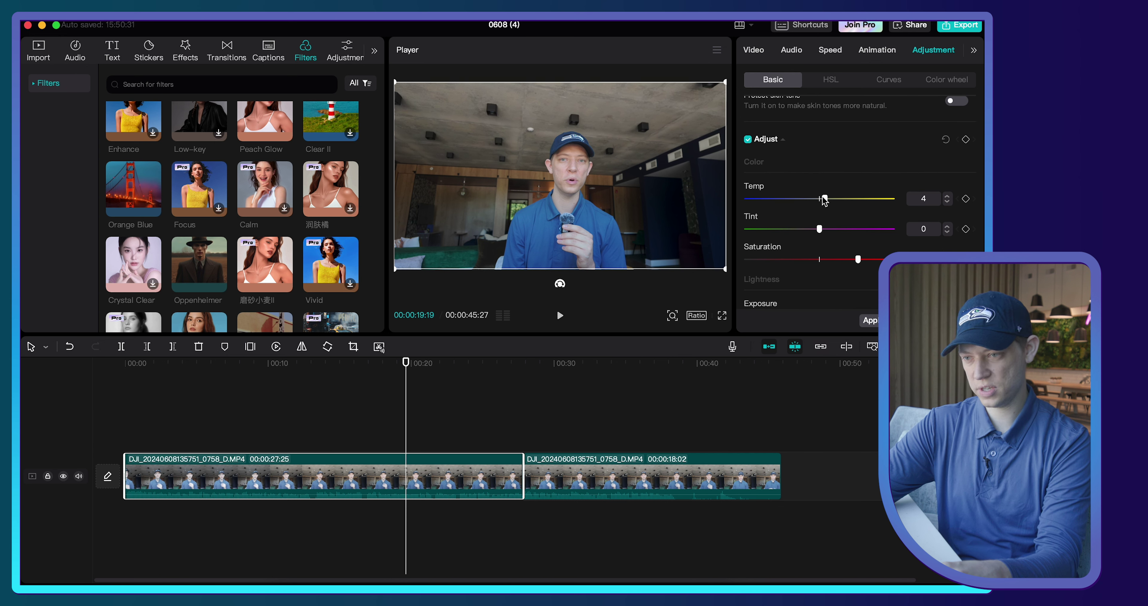
{"action": "key", "text": "space"}
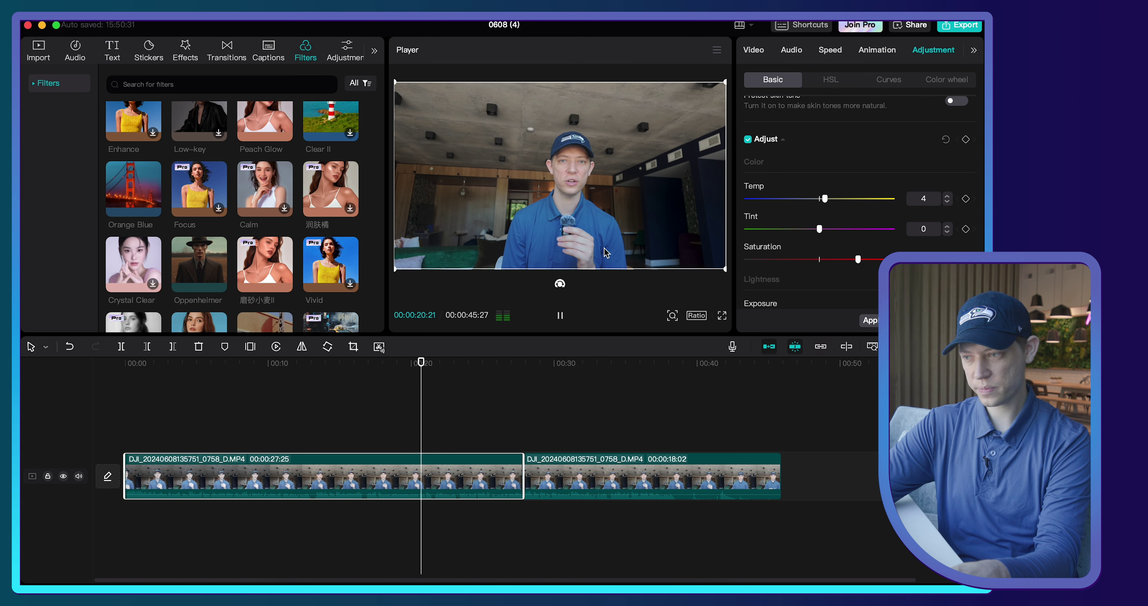
Step: Stop playback and watch the graded clip full screen before returning to the editor
{"action": "key", "text": "space"}
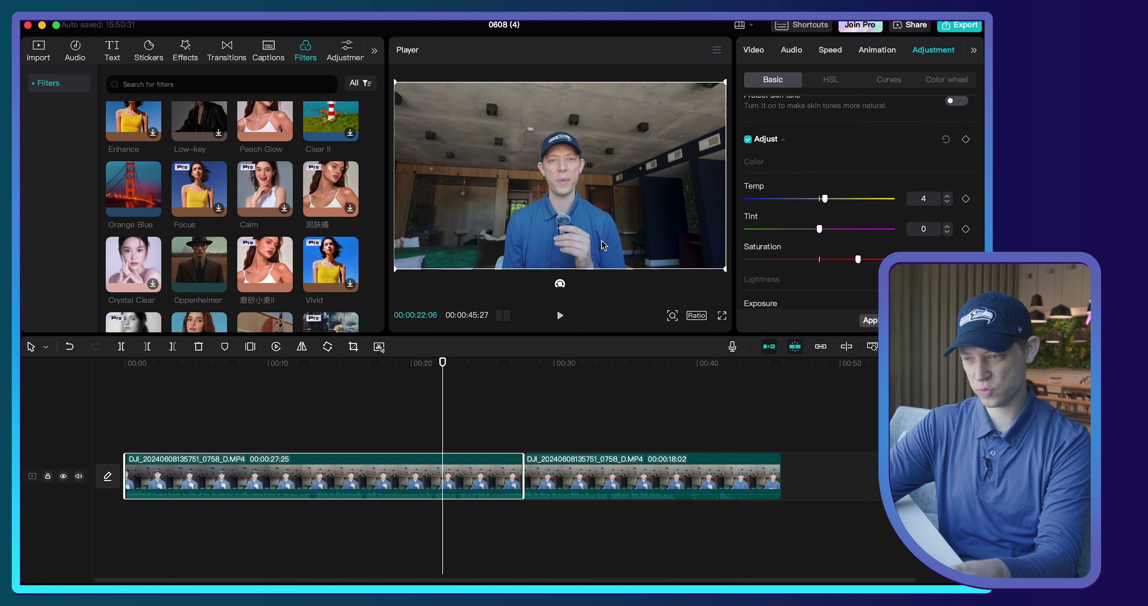
{"action": "left_click", "coordinate": [722, 316]}
{"action": "key", "text": "space"}
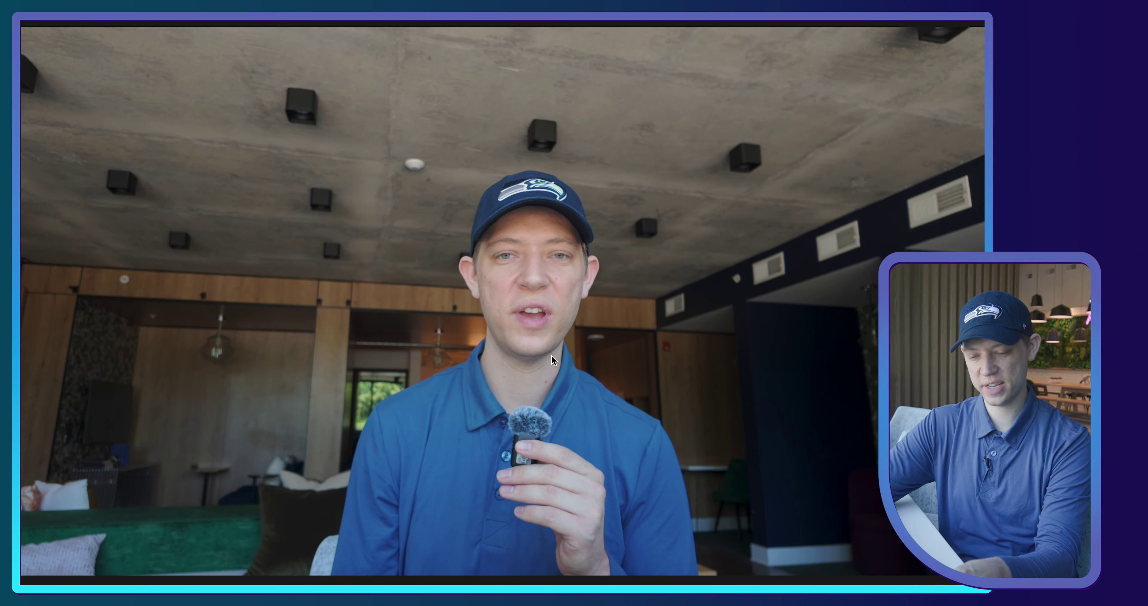
{"action": "left_click", "coordinate": [672, 531]}
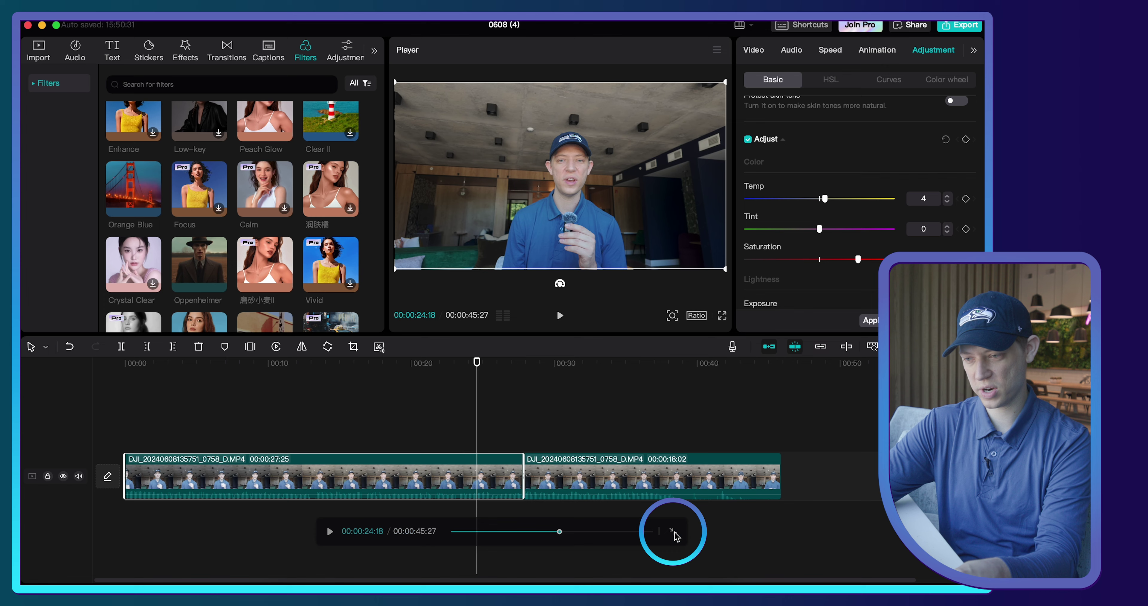
Step: Toggle the Adjust settings off and on to compare, then apply them to all clips
{"action": "left_click", "coordinate": [748, 139]}
{"action": "left_click", "coordinate": [748, 140]}
{"action": "left_click", "coordinate": [749, 139]}
{"action": "left_click", "coordinate": [748, 139]}
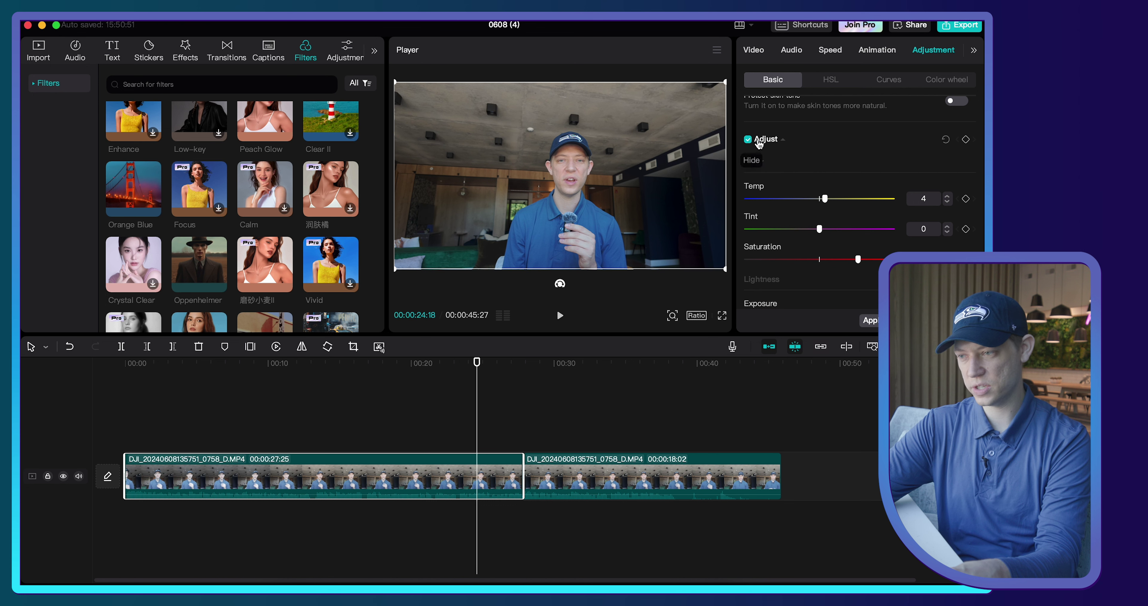
{"action": "left_click", "coordinate": [884, 320]}
{"action": "left_click", "coordinate": [587, 362]}
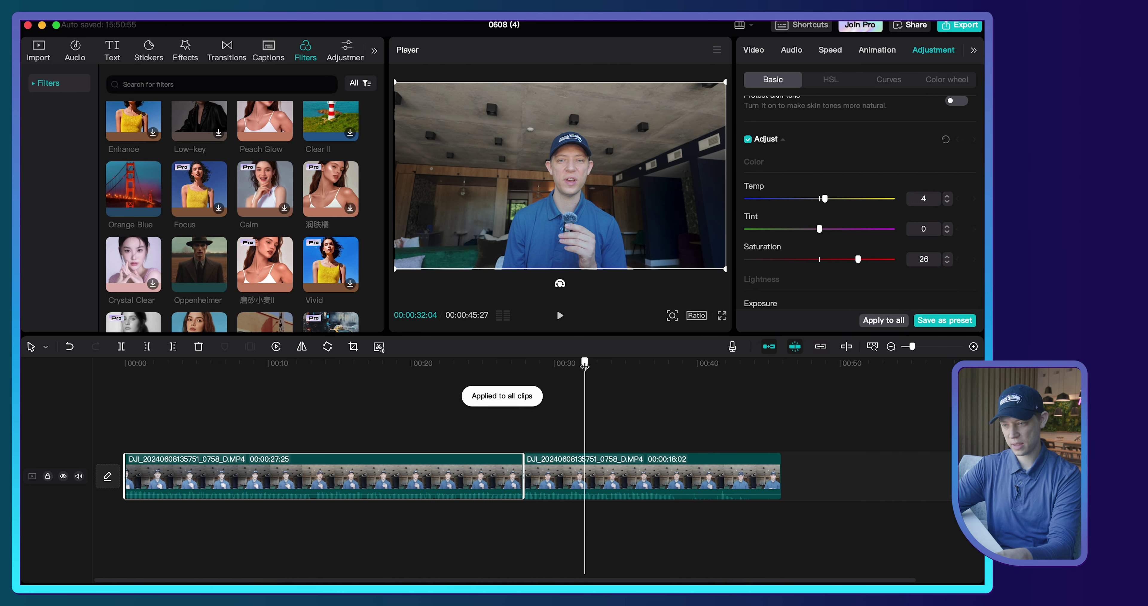
Step: Play across the cut between the two talking-head clips to check the matching grade
{"action": "left_click_drag", "start_coordinate": [588, 361], "coordinate": [533, 369]}
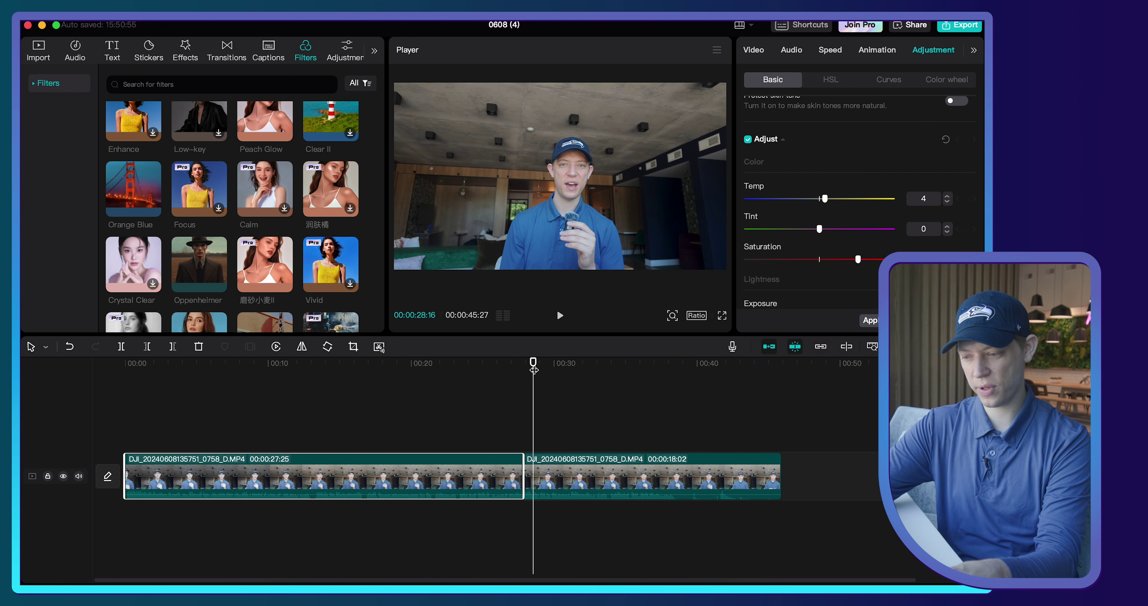
{"action": "key", "text": "XF86MonBrightnessDown"}
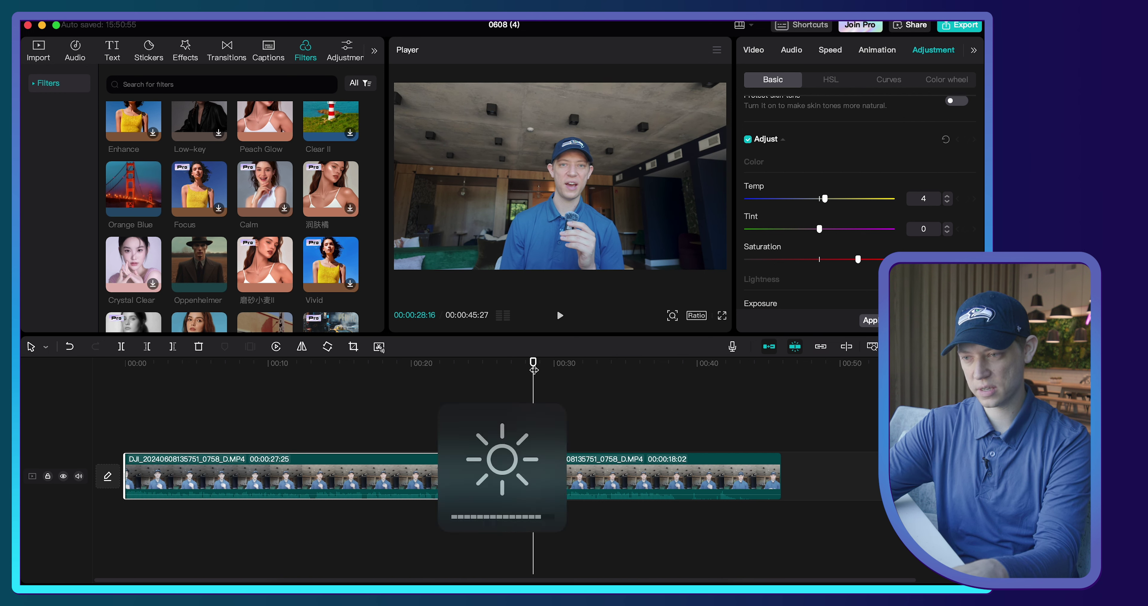
{"action": "left_click", "coordinate": [500, 368]}
{"action": "key", "text": "space"}
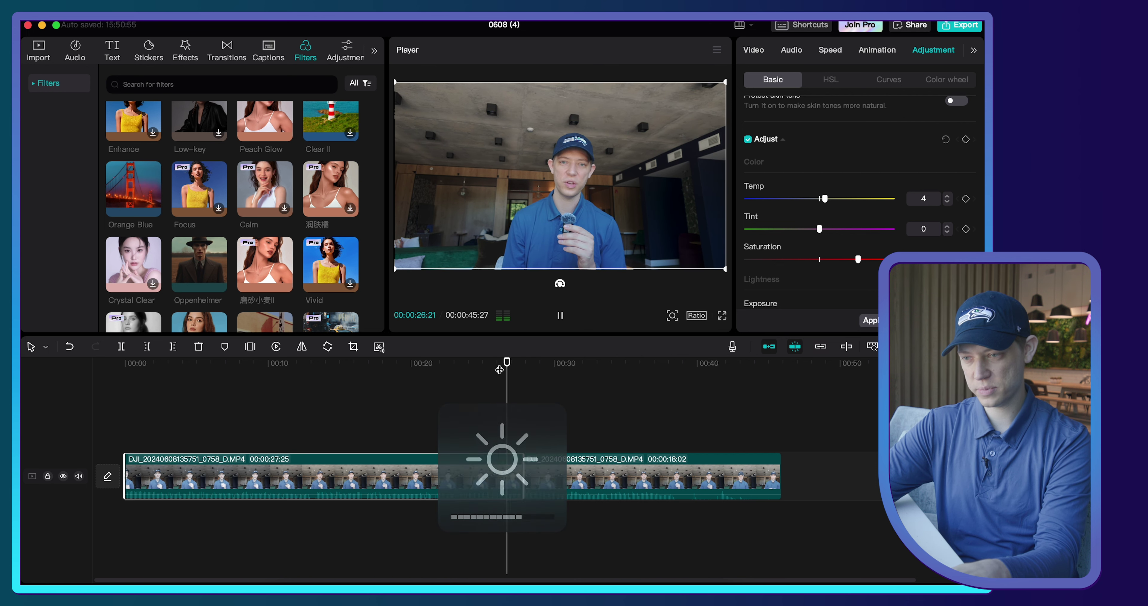
{"action": "key", "text": "space"}
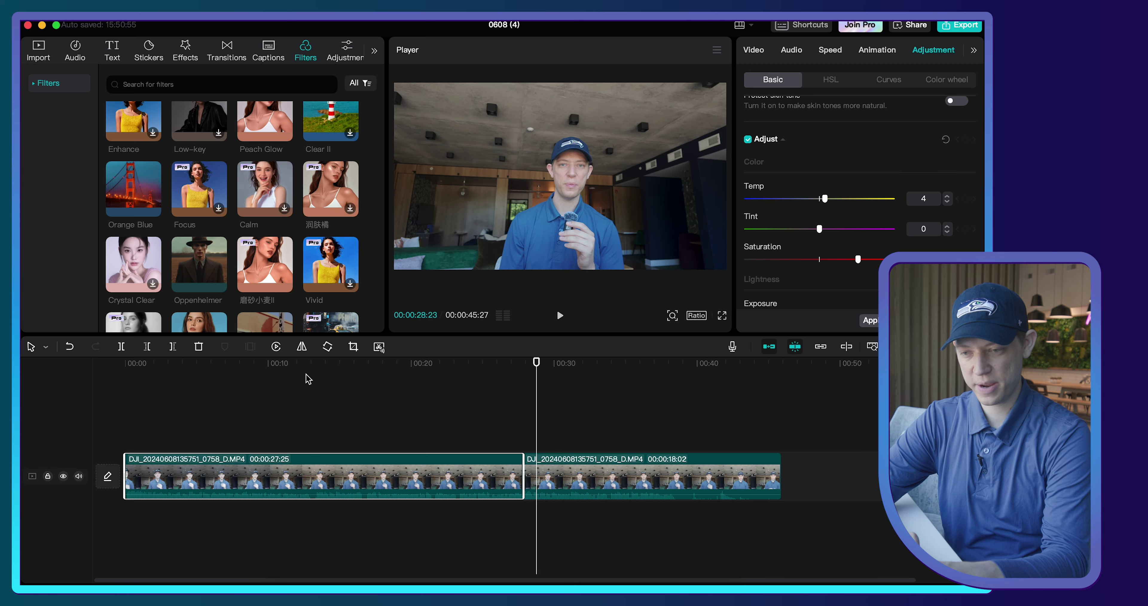
Step: Play the edit from 00:00, then bring back the imported media library
{"action": "left_click_drag", "start_coordinate": [307, 378], "coordinate": [53, 371]}
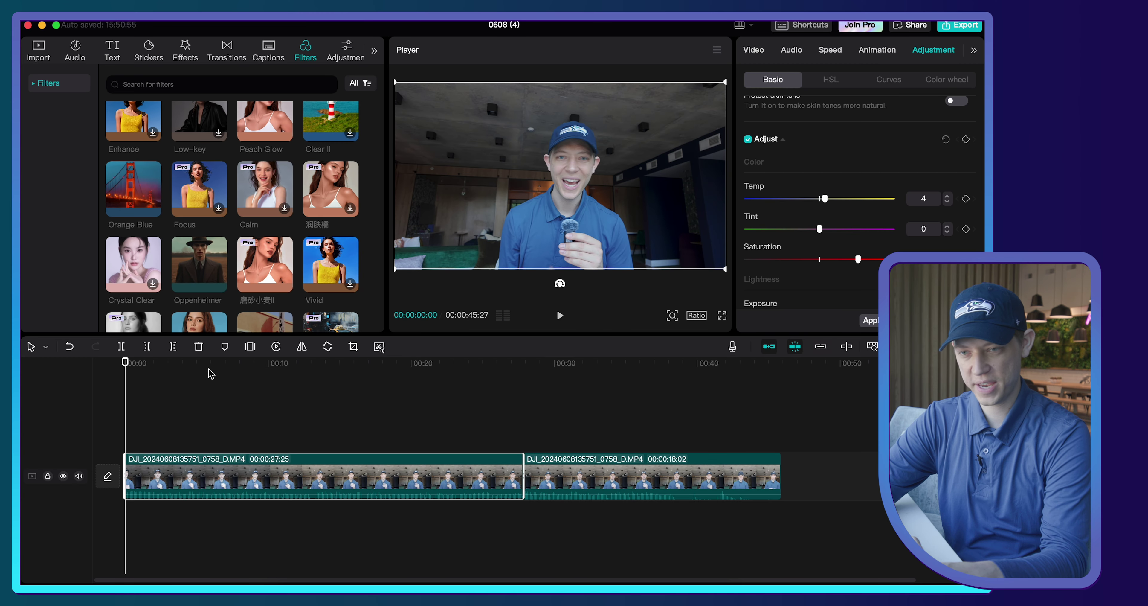
{"action": "key", "text": "space"}
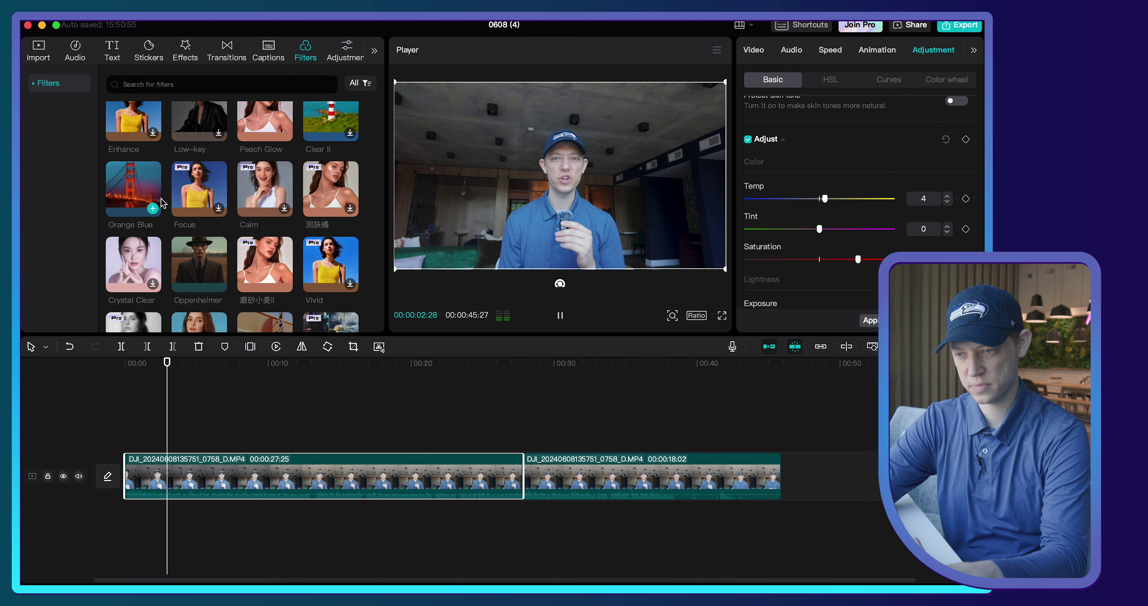
{"action": "key", "text": "space"}
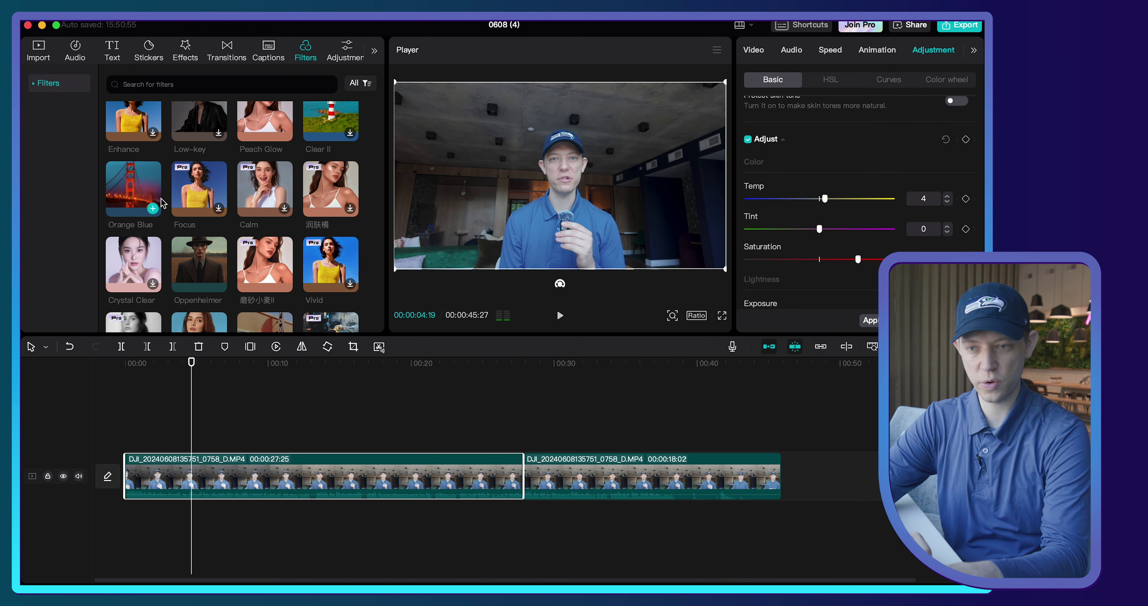
{"action": "left_click", "coordinate": [39, 50]}
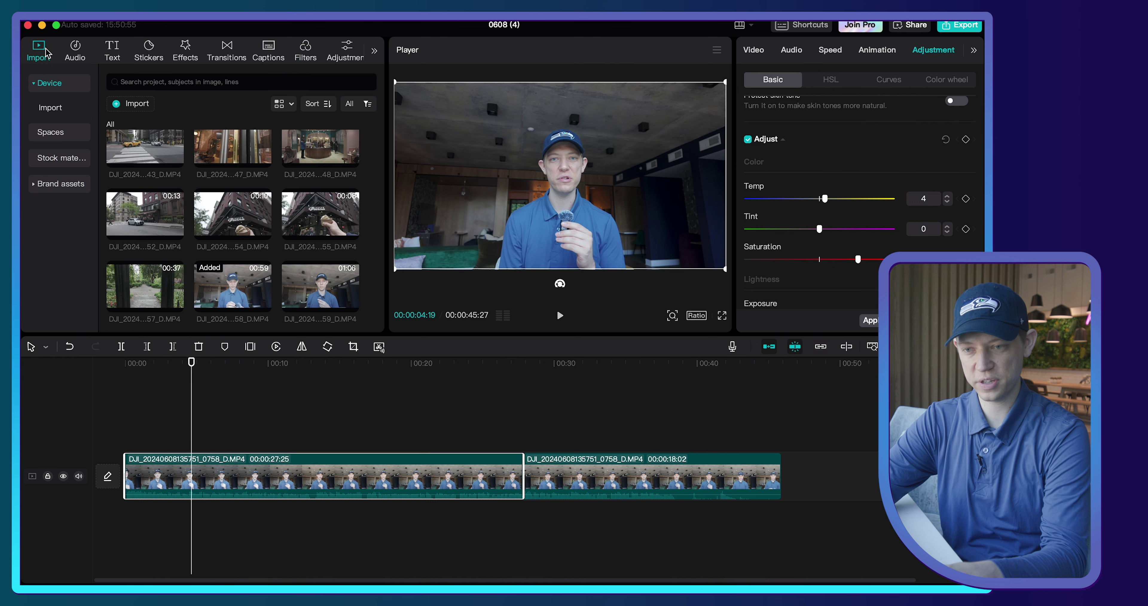
Step: Mark the 43_D crosswalk clip to end at 00:03:00 and drop it above the main track
{"action": "scroll", "coordinate": [158, 183], "scroll_direction": "up", "scroll_amount": 2}
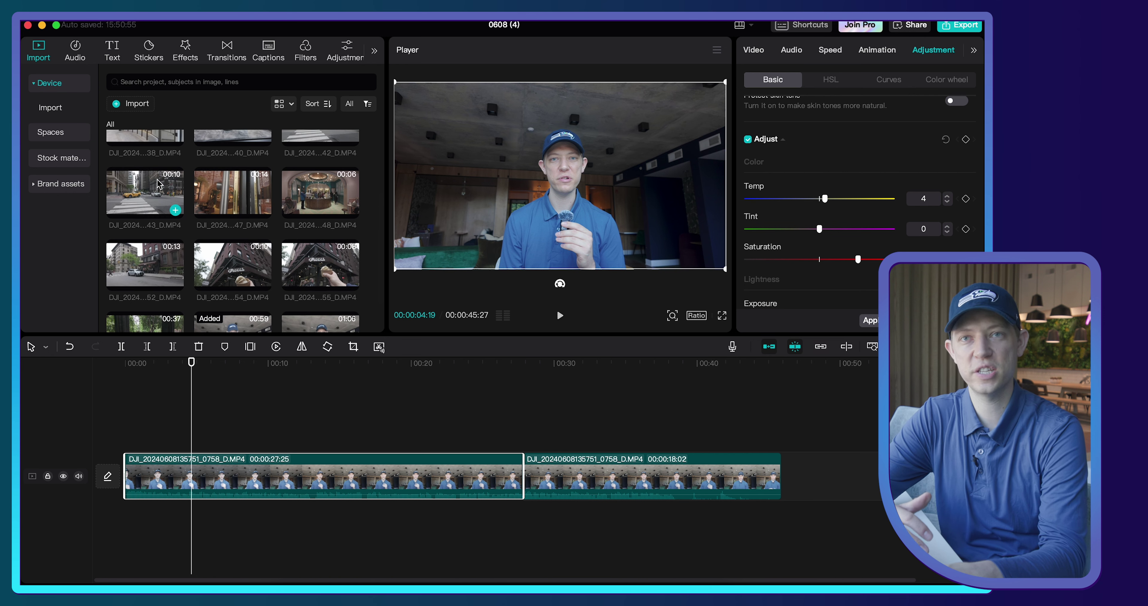
{"action": "left_click", "coordinate": [133, 193]}
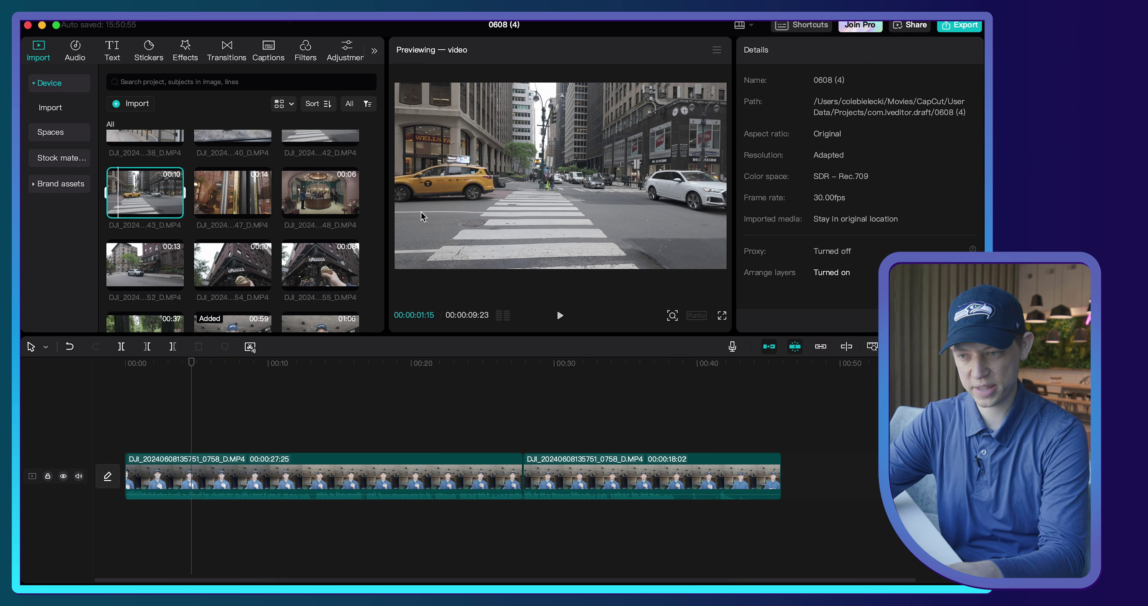
{"action": "key", "text": "space"}
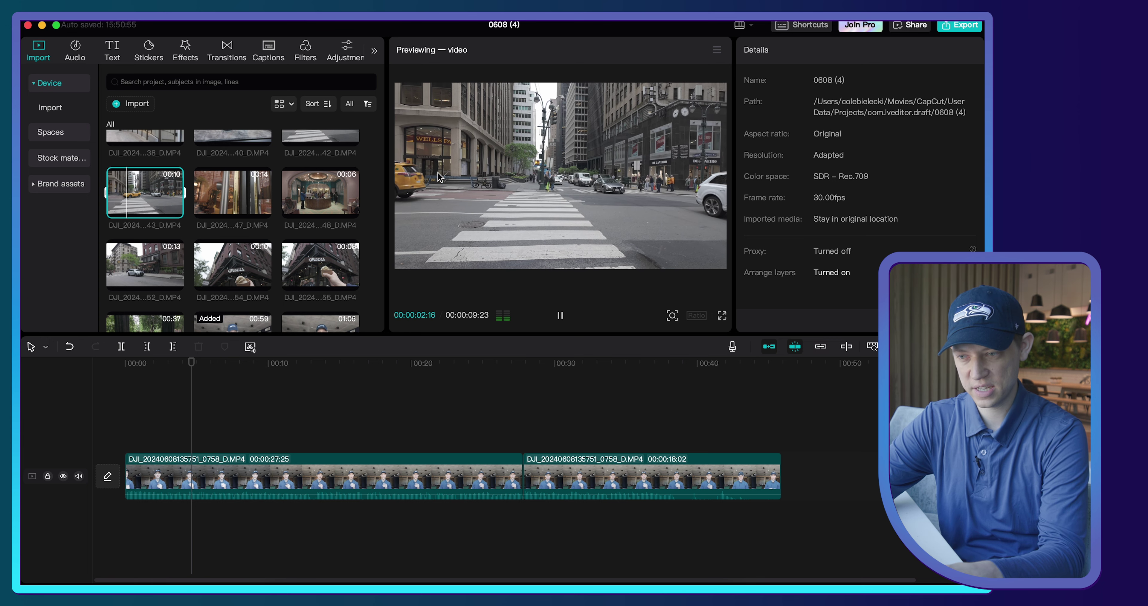
{"action": "key", "text": "space"}
{"action": "key", "text": "o"}
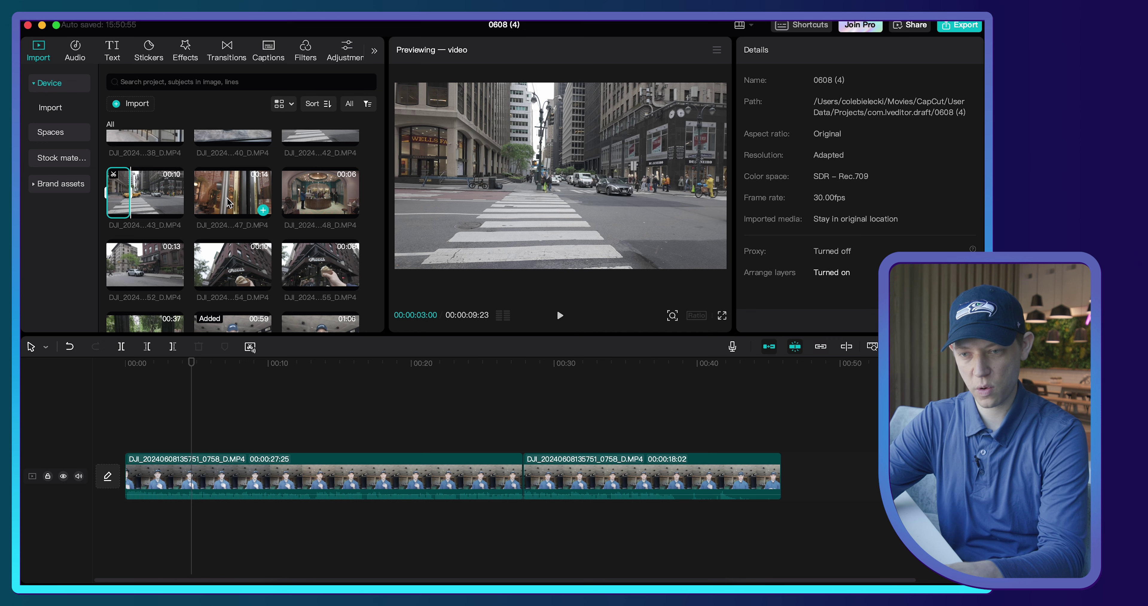
{"action": "left_click_drag", "start_coordinate": [115, 192], "coordinate": [180, 402]}
Step: Play the crosswalk overlay and extract its audio so it can be deleted
{"action": "key", "text": "space"}
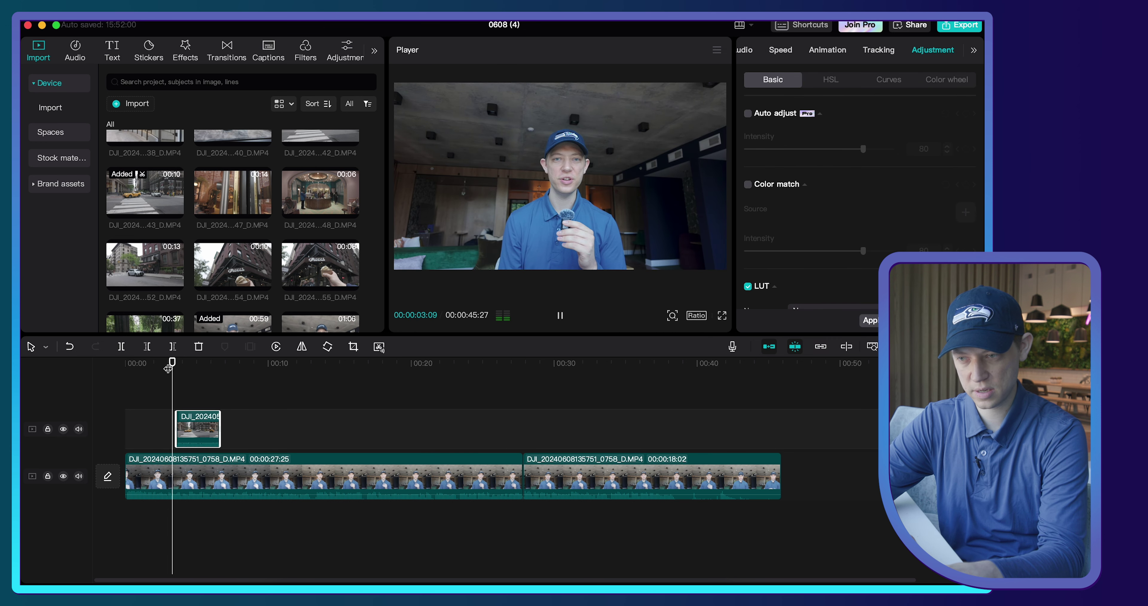
{"action": "key", "text": "space"}
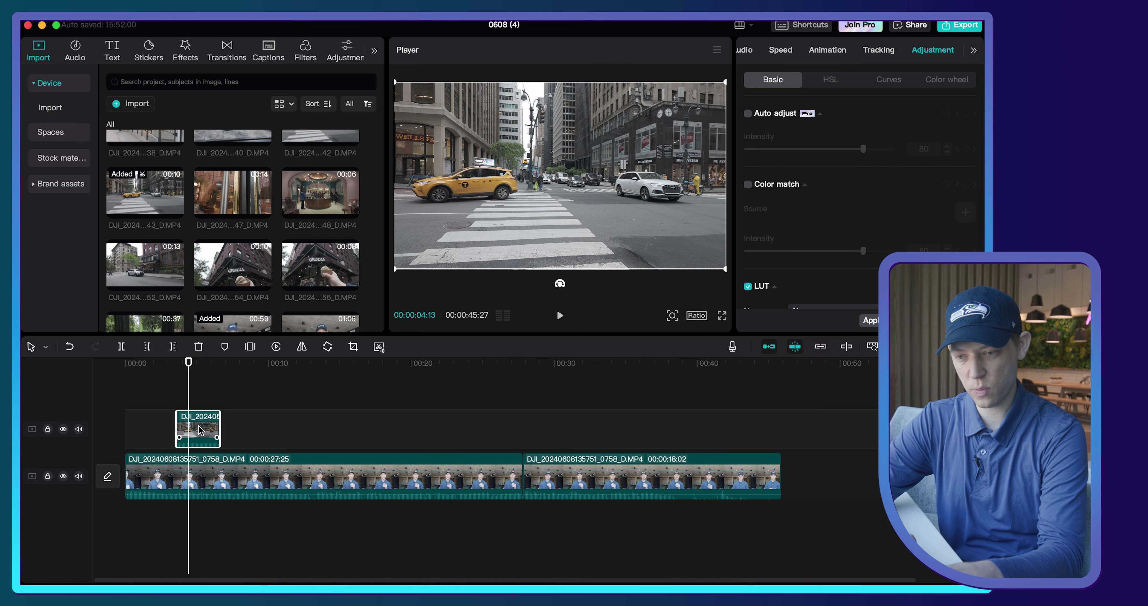
{"action": "right_click", "coordinate": [199, 430]}
{"action": "left_click", "coordinate": [209, 501]}
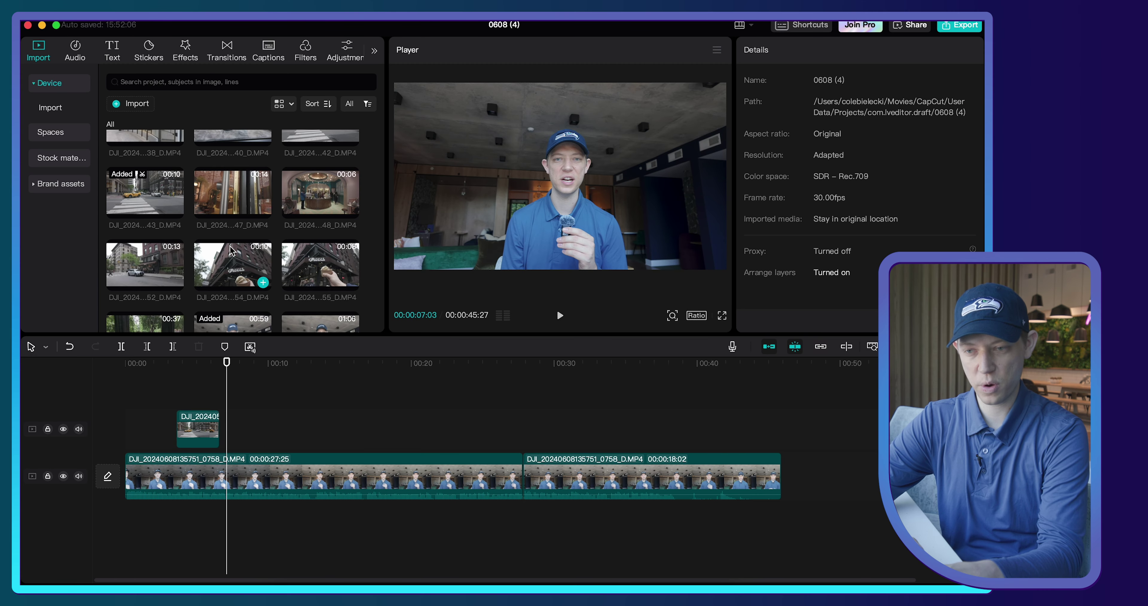
{"action": "scroll", "coordinate": [232, 251], "scroll_direction": "up", "scroll_amount": 5}
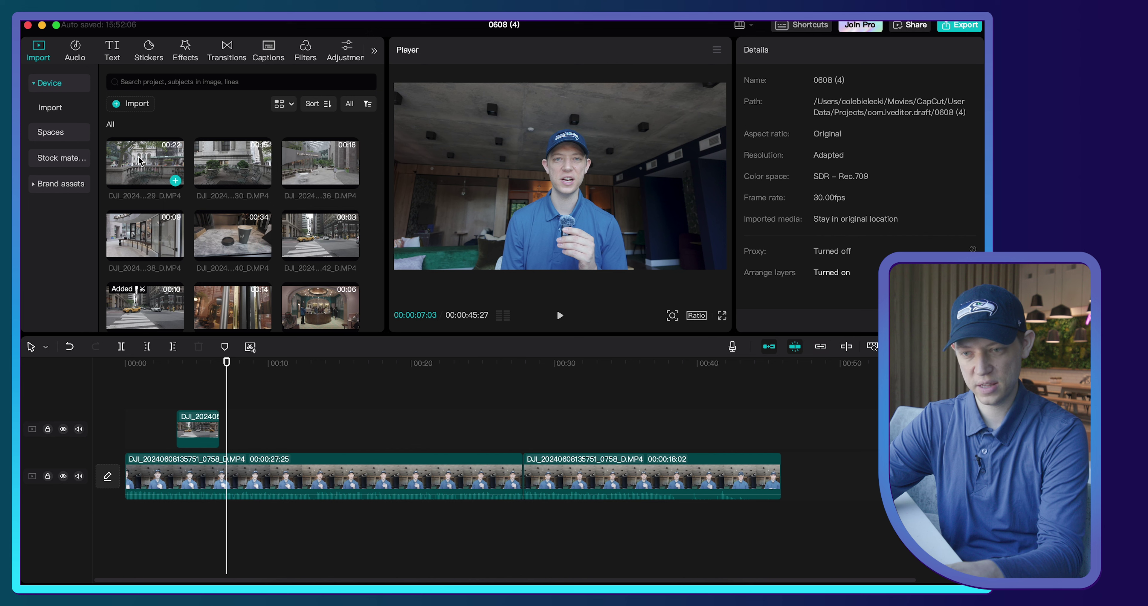
{"action": "left_click", "coordinate": [169, 170]}
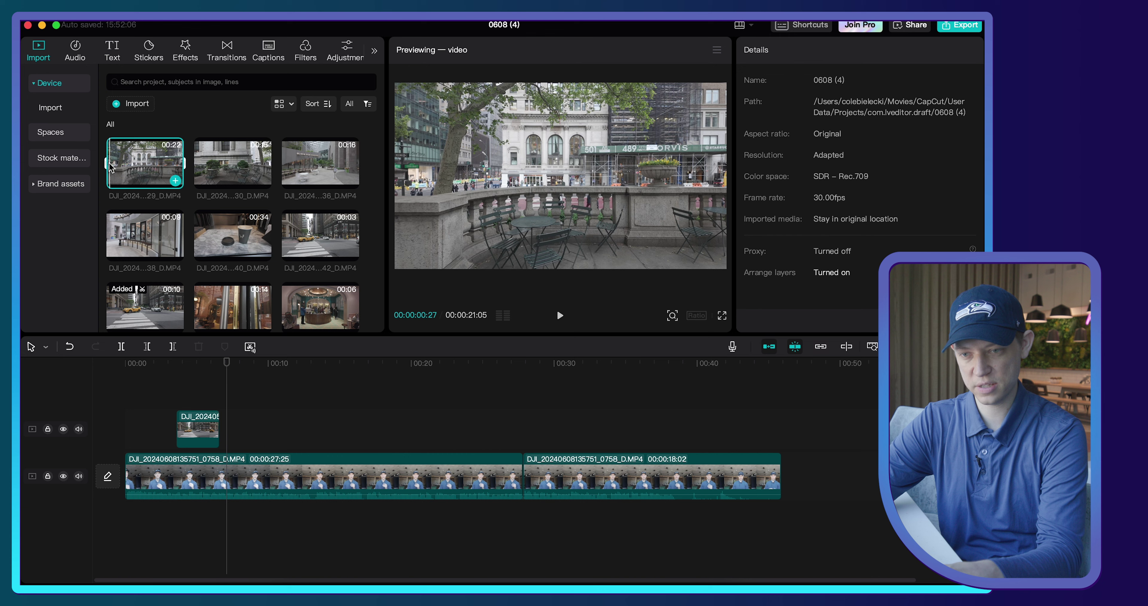
Step: Add the 29_D plaza terrace clip after the crosswalk B-roll and trim its end
{"action": "left_click", "coordinate": [124, 164]}
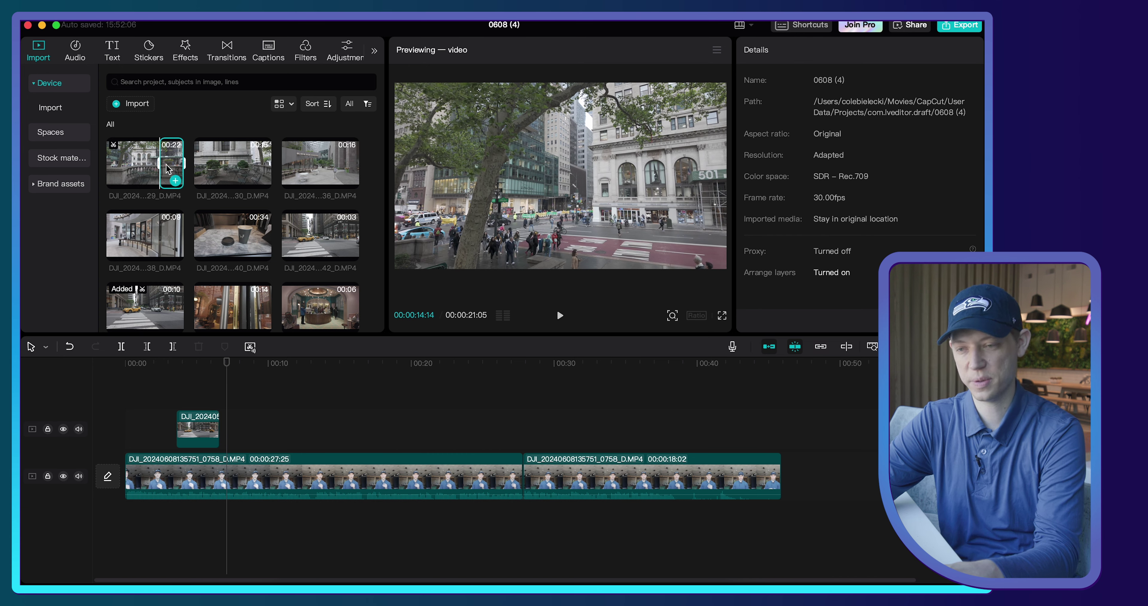
{"action": "left_click_drag", "start_coordinate": [172, 165], "coordinate": [245, 432]}
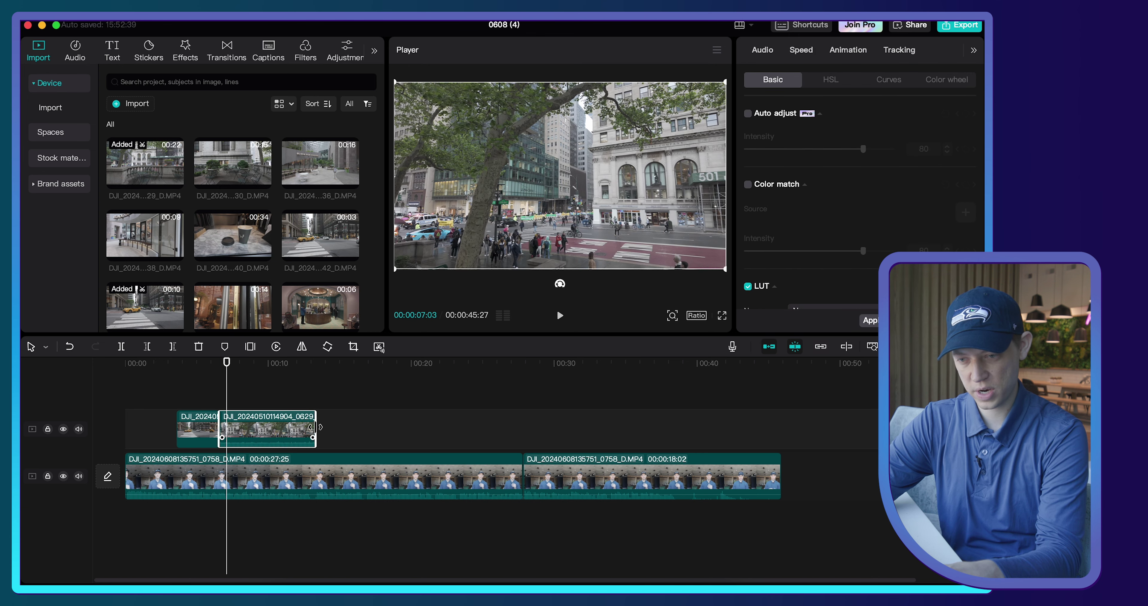
{"action": "left_click_drag", "start_coordinate": [316, 427], "coordinate": [253, 427]}
Step: Extract and remove the plaza clip's audio, then play the B-roll sequence from about 3 s
{"action": "right_click", "coordinate": [235, 428]}
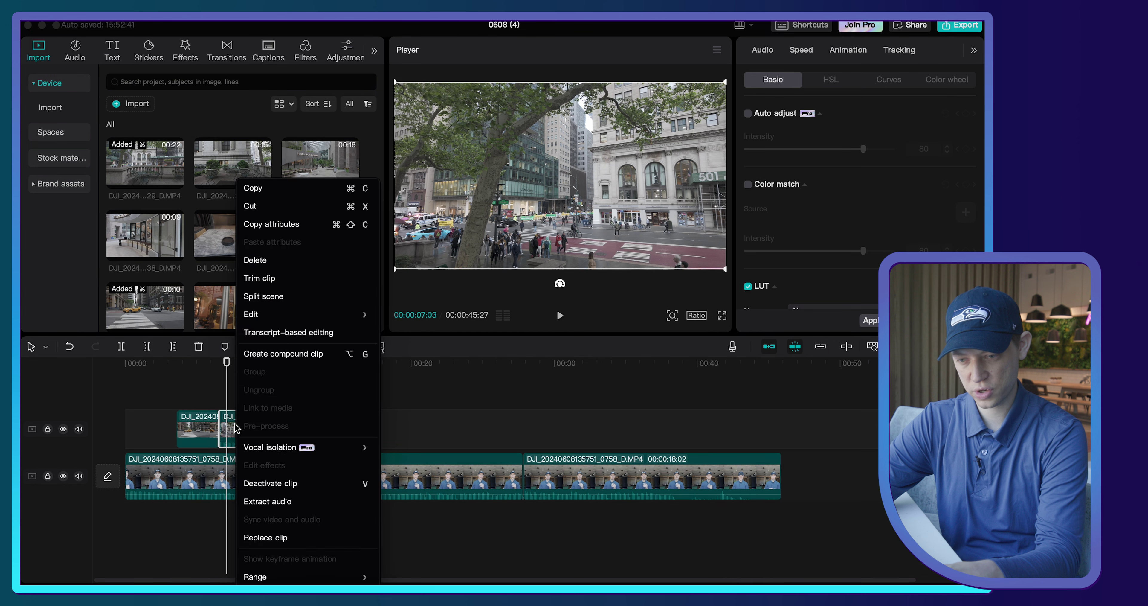
{"action": "left_click", "coordinate": [268, 502]}
{"action": "key", "text": "super+z"}
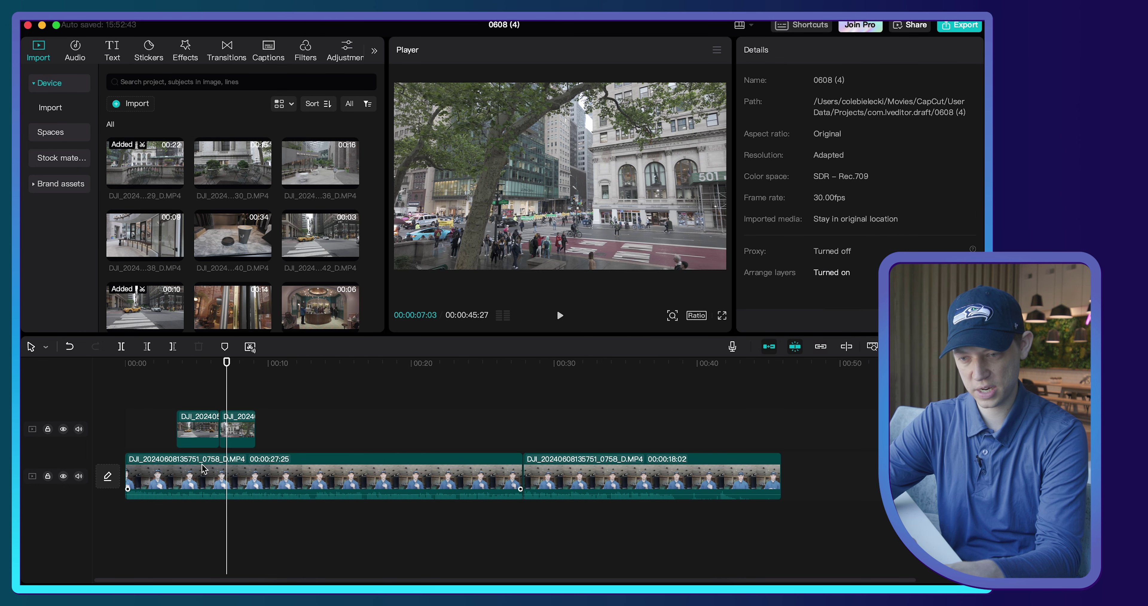
{"action": "left_click", "coordinate": [177, 363]}
{"action": "key", "text": "space"}
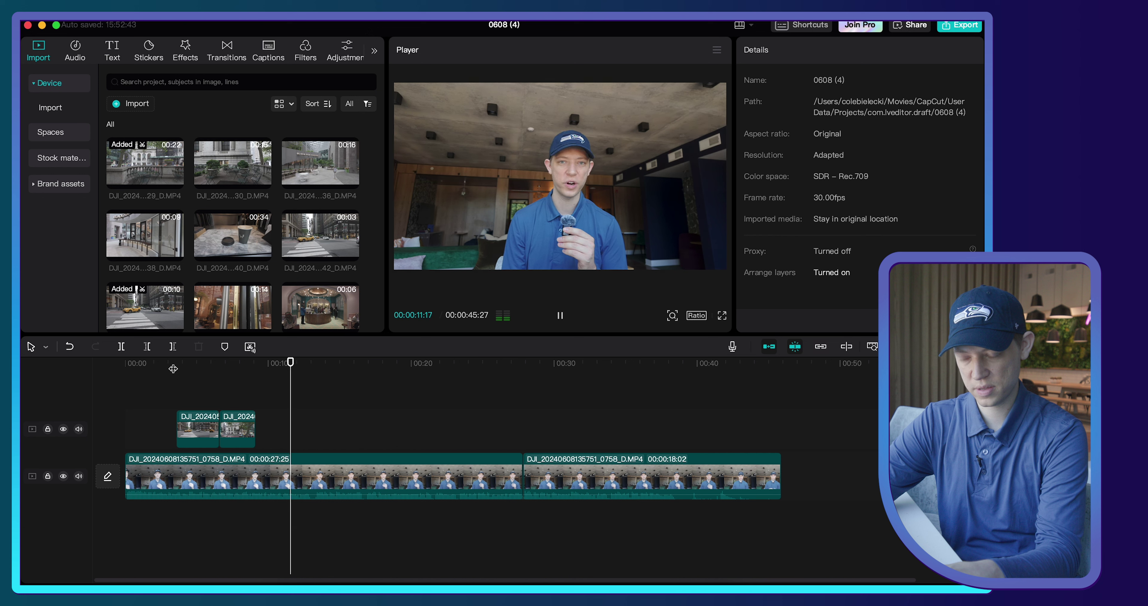
{"action": "left_click_drag", "start_coordinate": [318, 363], "coordinate": [297, 370]}
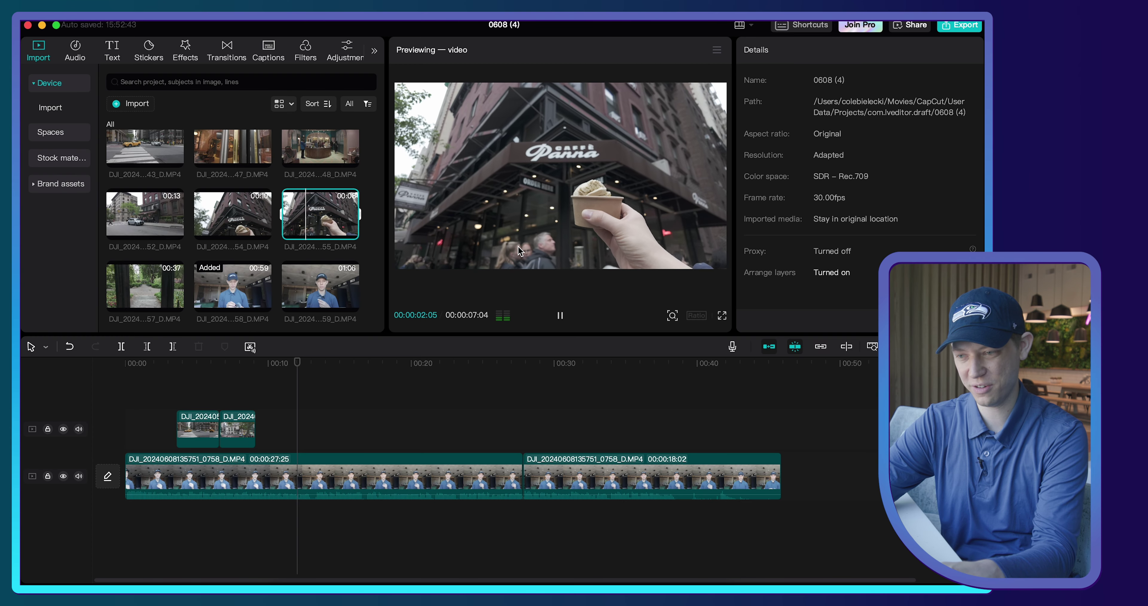
Step: Preview the Panna ice cream clip and place it on the overlay track at 00:00:12
{"action": "key", "text": "space"}
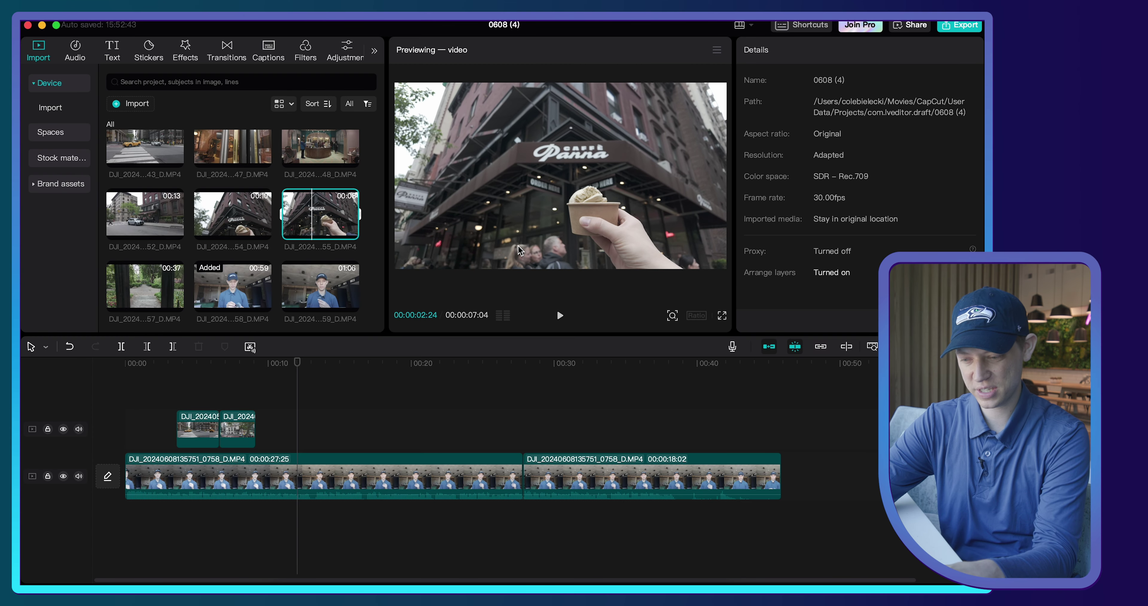
{"action": "key", "text": "space"}
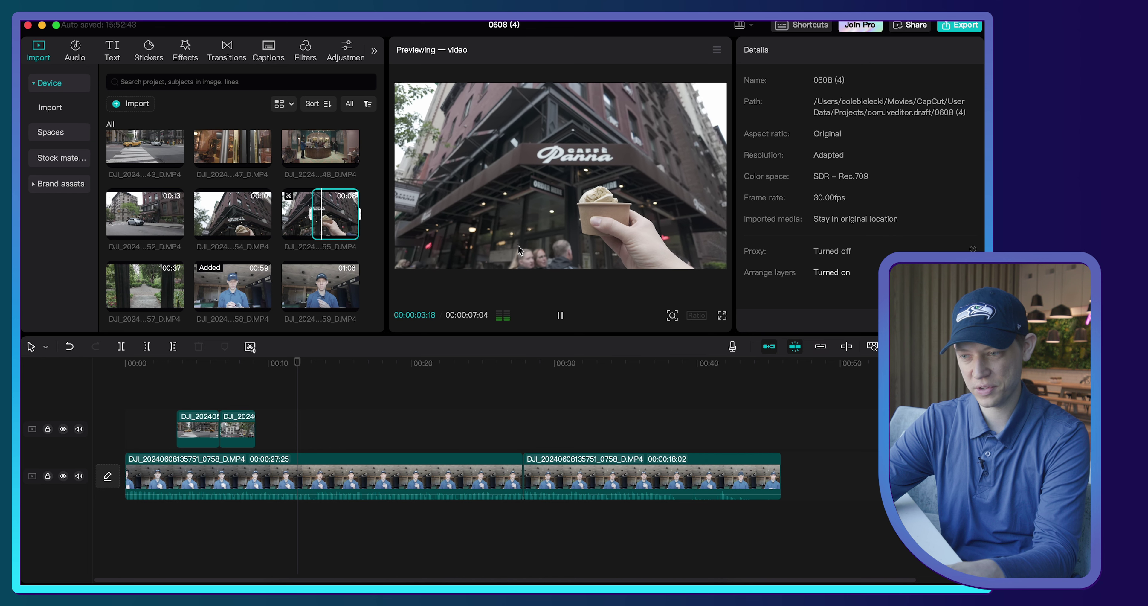
{"action": "key", "text": "space"}
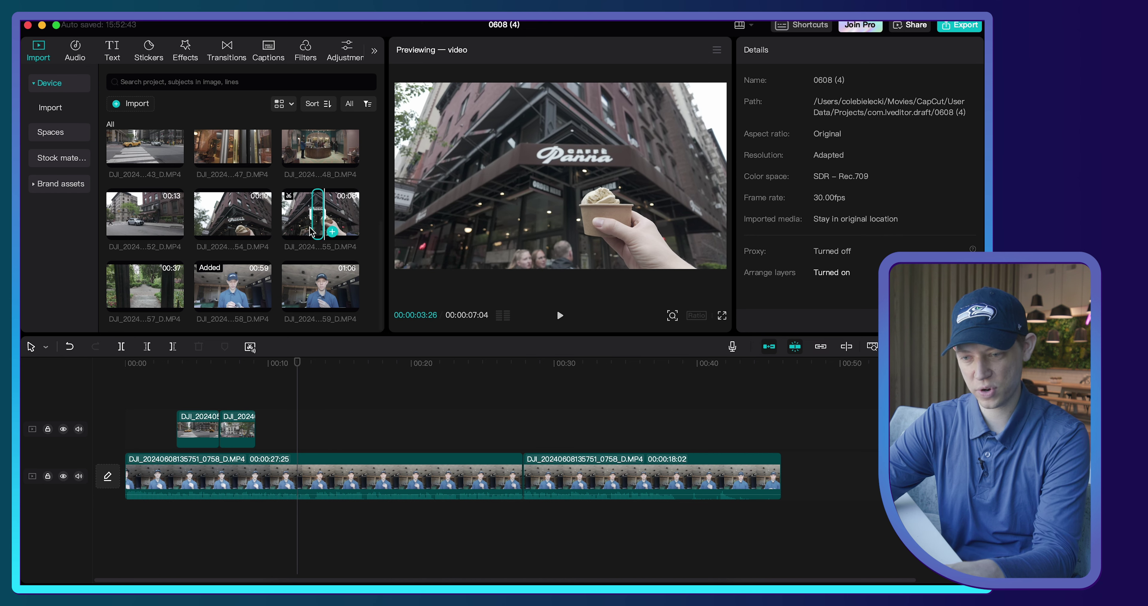
{"action": "left_click_drag", "start_coordinate": [319, 220], "coordinate": [298, 401]}
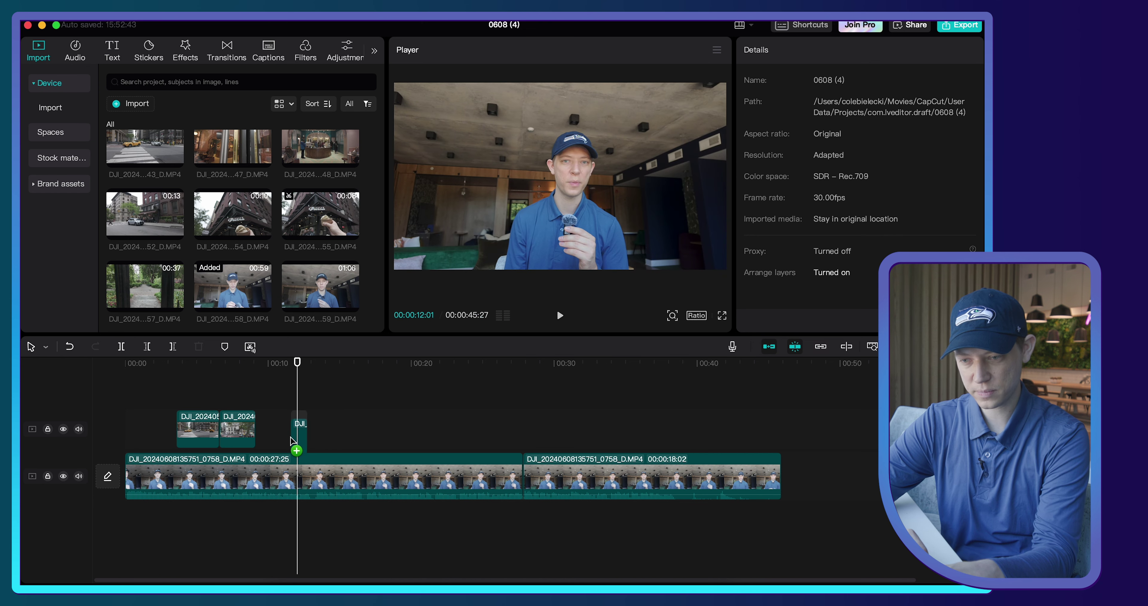
{"action": "left_click_drag", "start_coordinate": [293, 441], "coordinate": [294, 438]}
{"action": "left_click", "coordinate": [281, 366]}
{"action": "key", "text": "space"}
{"action": "key", "text": "space"}
Step: Extract and delete the ice cream clip's audio, then play the section and reselect the clip
{"action": "right_click", "coordinate": [296, 422]}
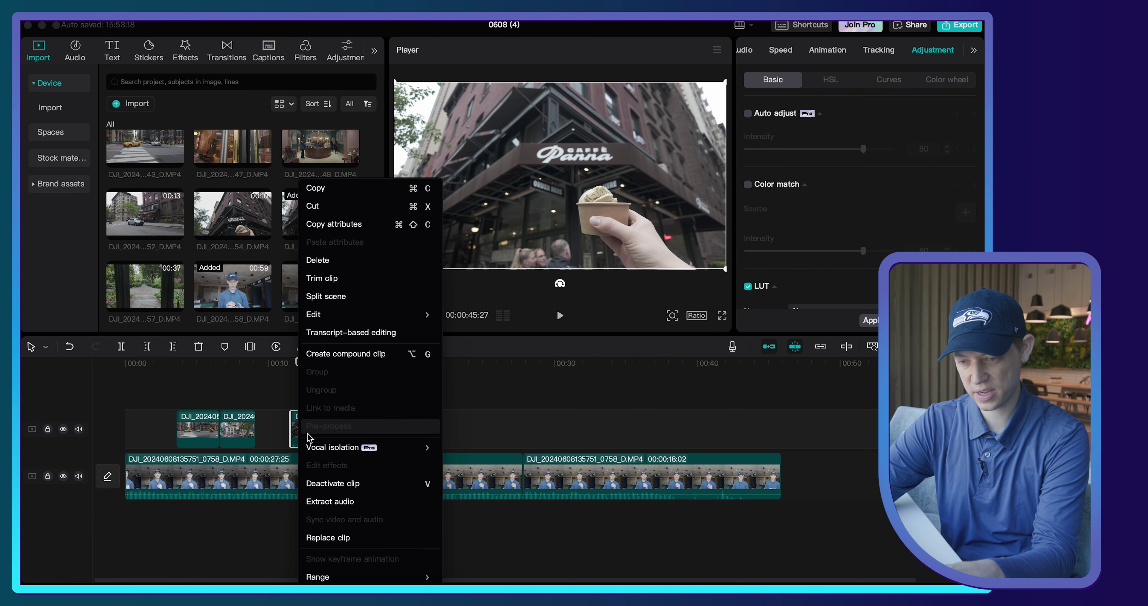
{"action": "left_click", "coordinate": [330, 502]}
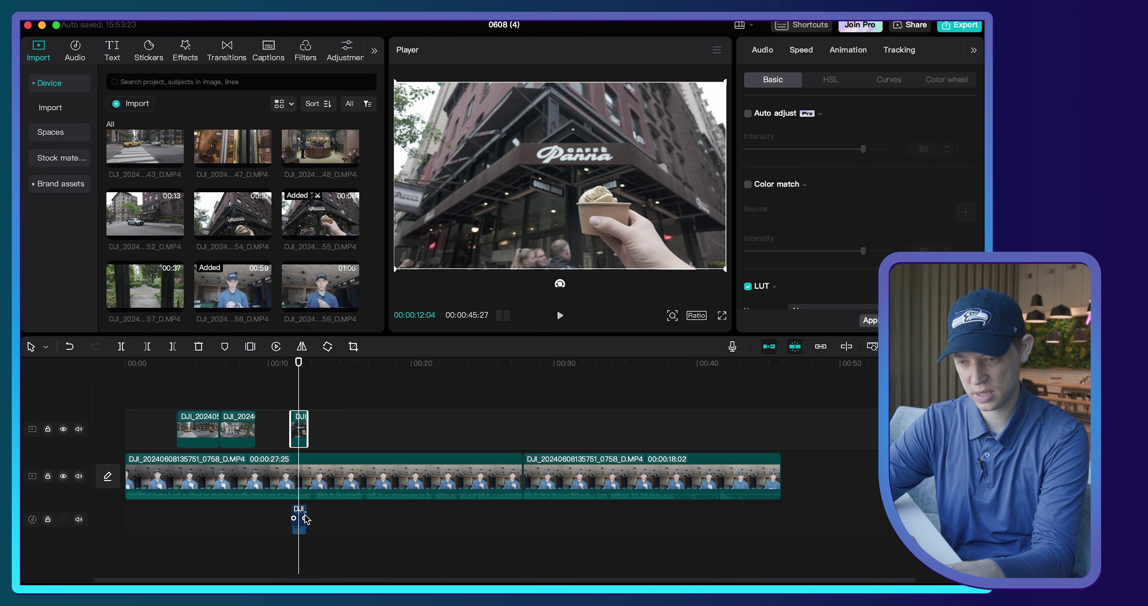
{"action": "left_click", "coordinate": [285, 426]}
{"action": "key", "text": "space"}
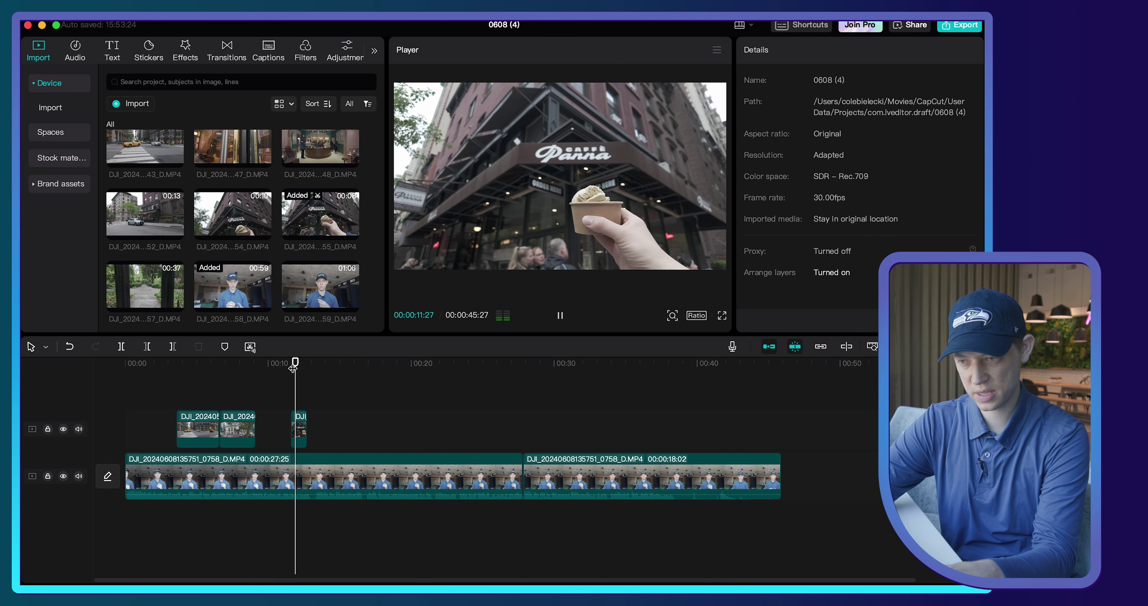
{"action": "key", "text": "space"}
{"action": "left_click", "coordinate": [299, 363]}
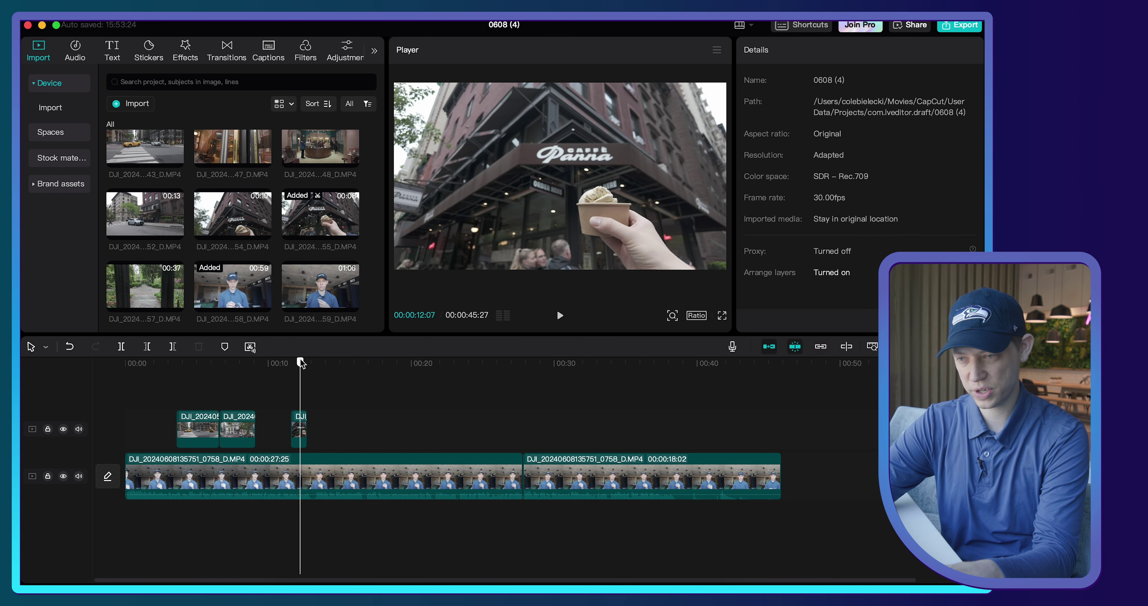
{"action": "left_click", "coordinate": [300, 426]}
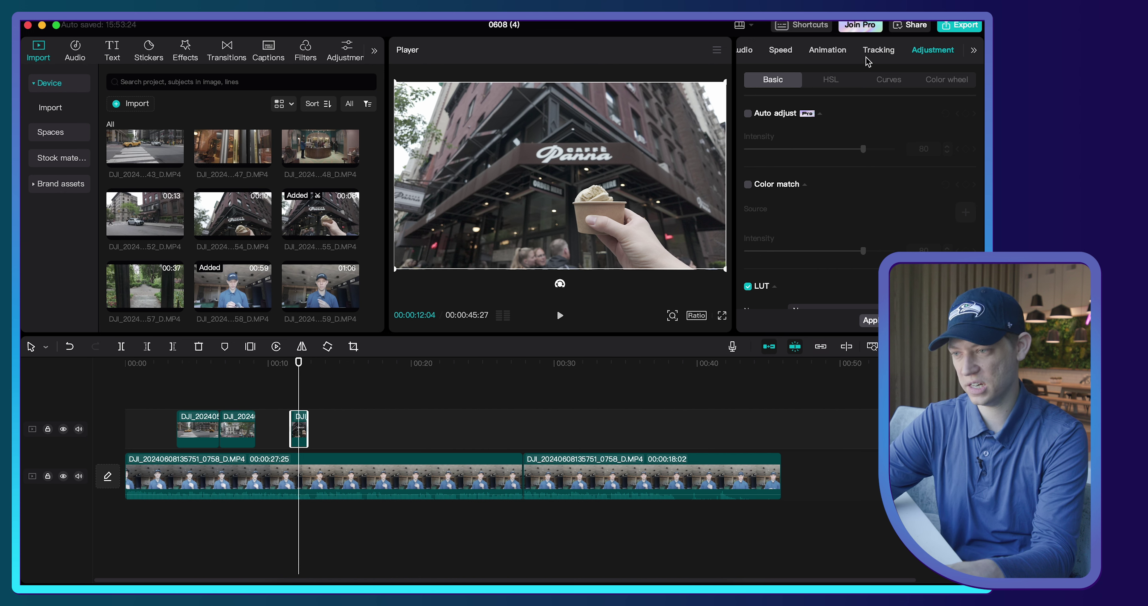
Step: Keyframe the ice cream shot's scale from 132% at its start to 144% at its end
{"action": "left_click", "coordinate": [781, 50]}
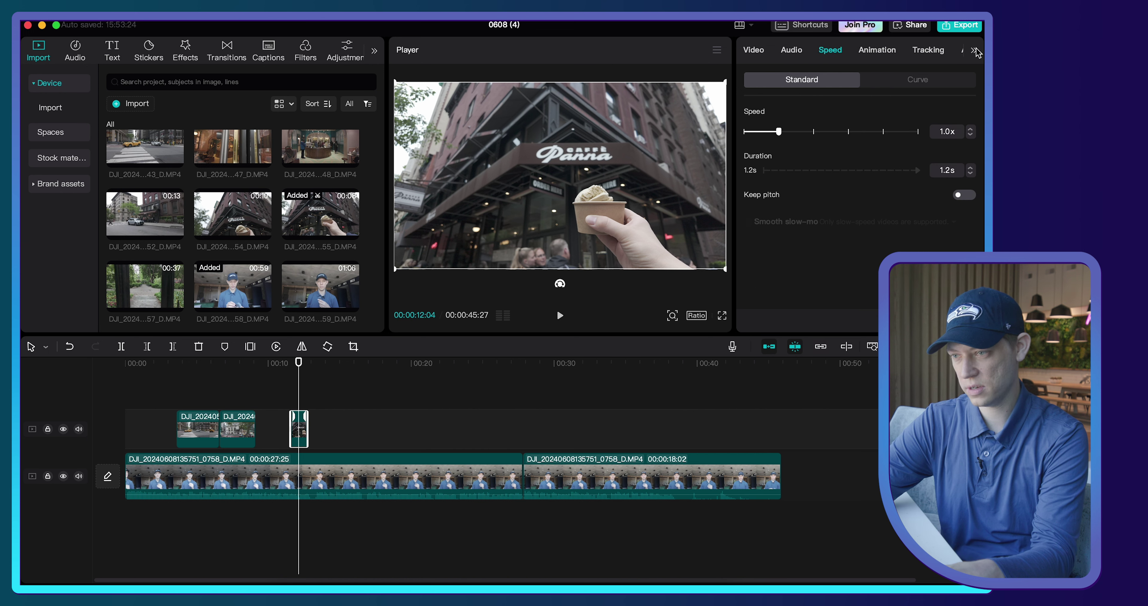
{"action": "left_click", "coordinate": [752, 51]}
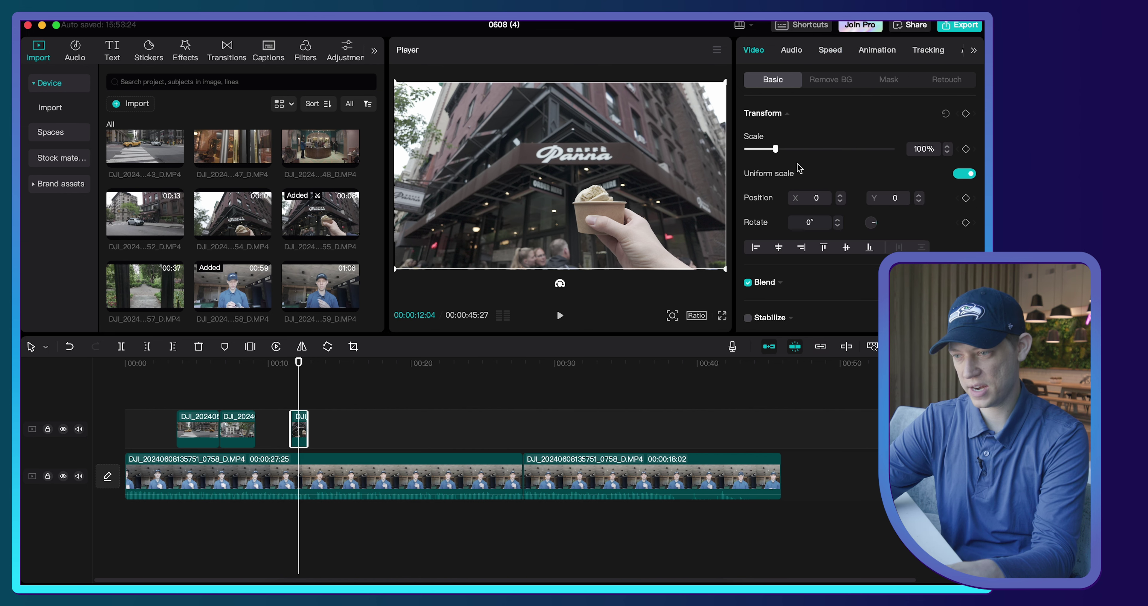
{"action": "left_click_drag", "start_coordinate": [776, 150], "coordinate": [787, 151]}
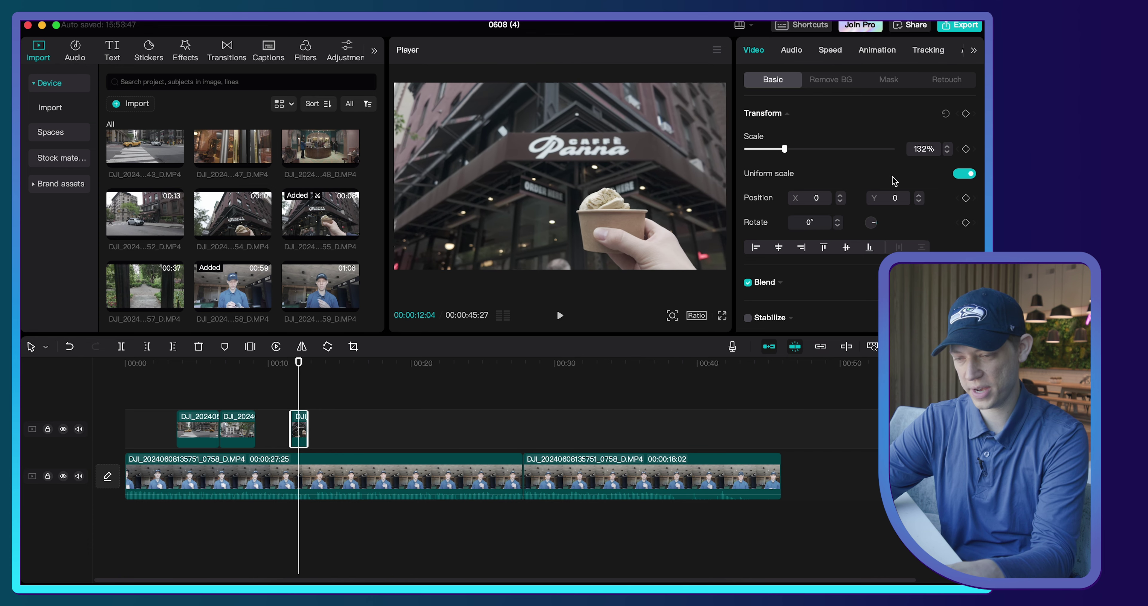
{"action": "left_click_drag", "start_coordinate": [301, 366], "coordinate": [293, 369]}
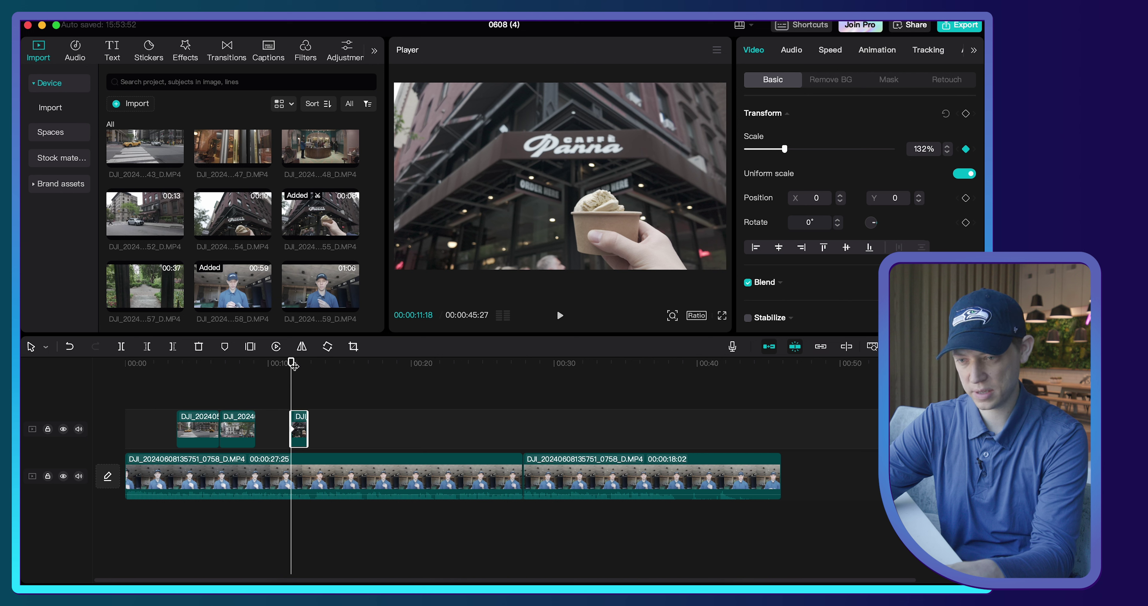
{"action": "left_click_drag", "start_coordinate": [292, 366], "coordinate": [305, 368]}
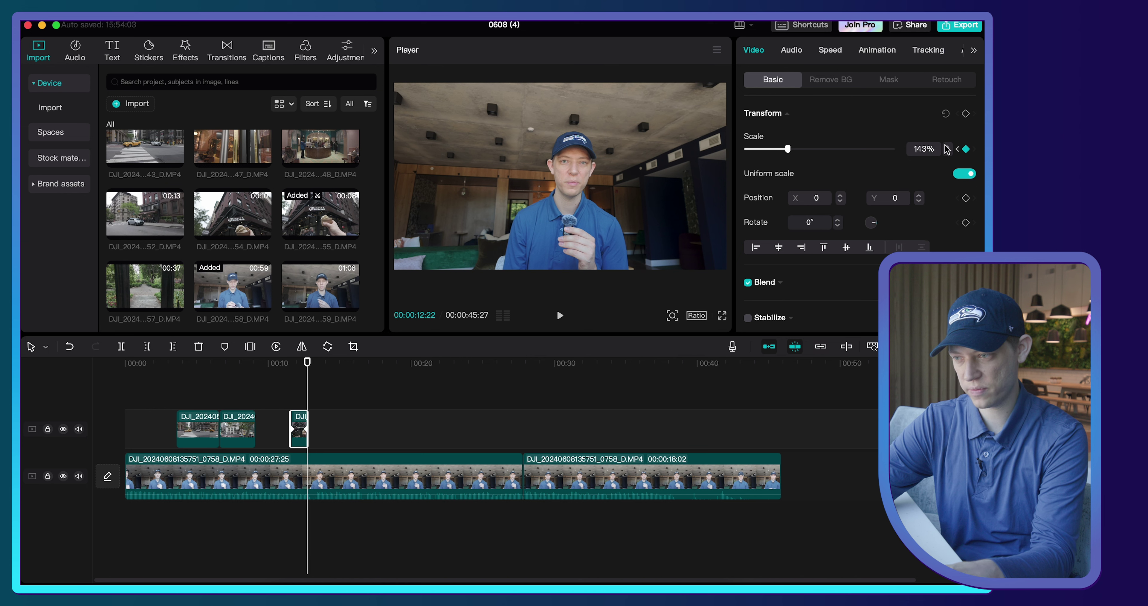
Step: Replay the ice cream shot a few times to check the slow zoom-in
{"action": "left_click", "coordinate": [283, 363]}
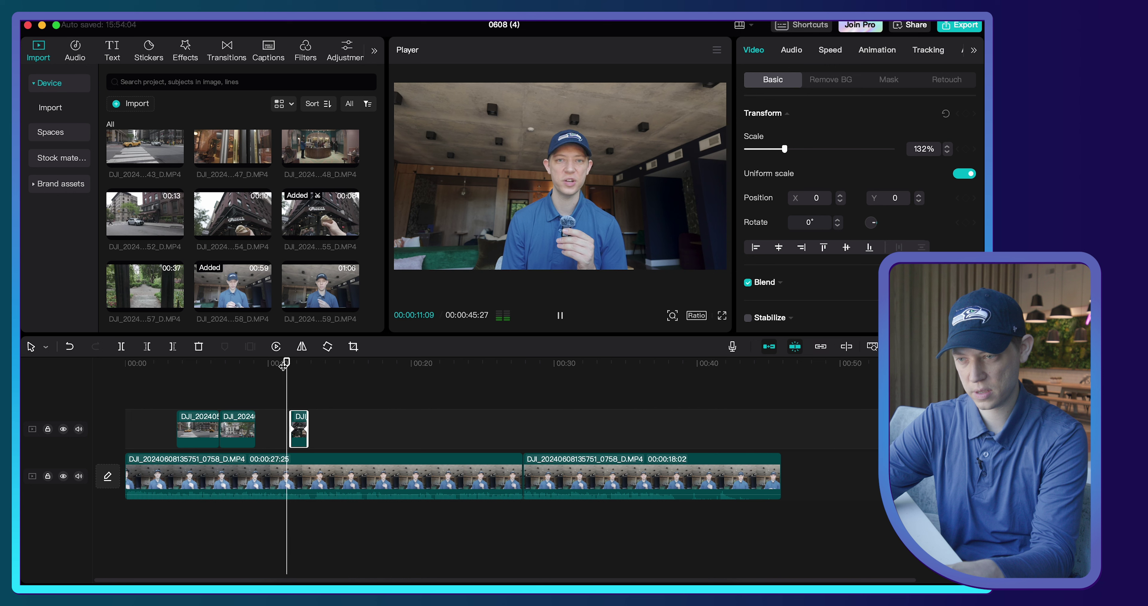
{"action": "key", "text": "space"}
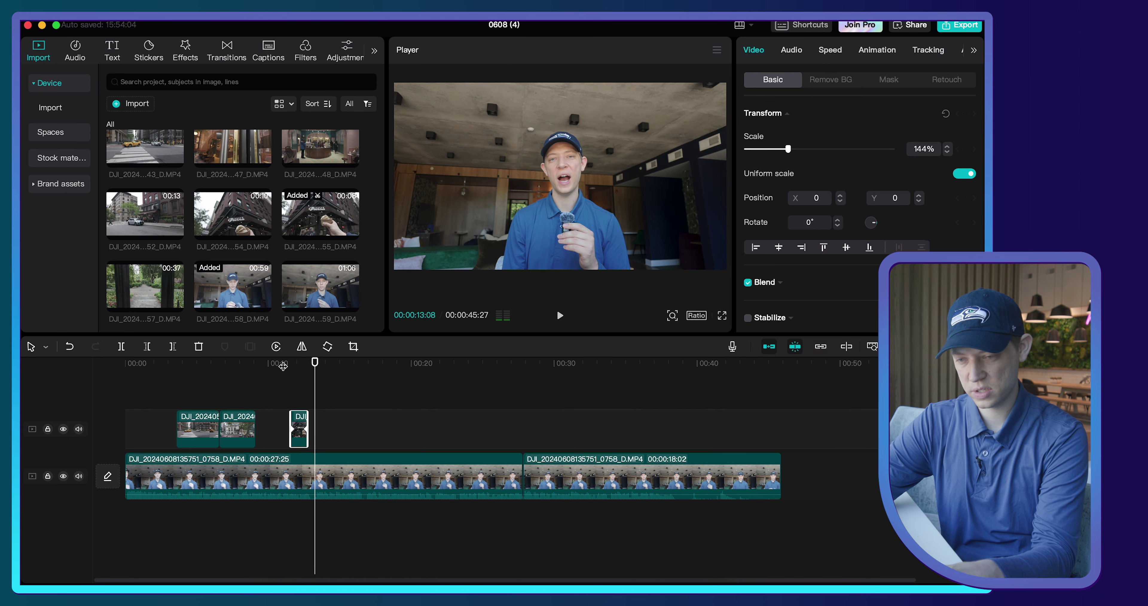
{"action": "left_click", "coordinate": [284, 365]}
{"action": "key", "text": "space"}
{"action": "key", "text": "space"}
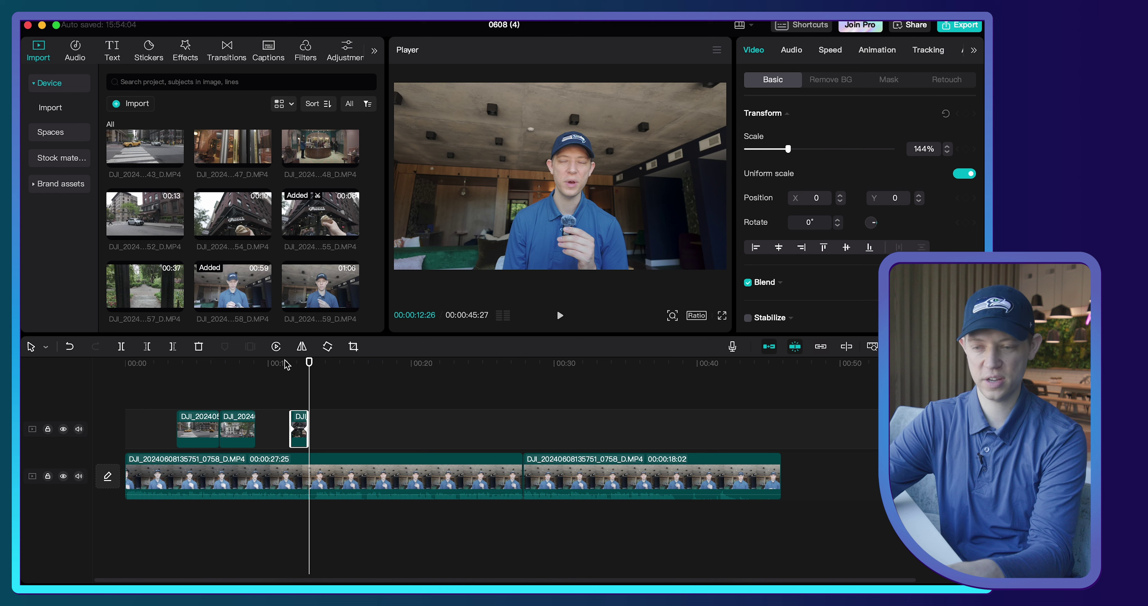
{"action": "key", "text": "space"}
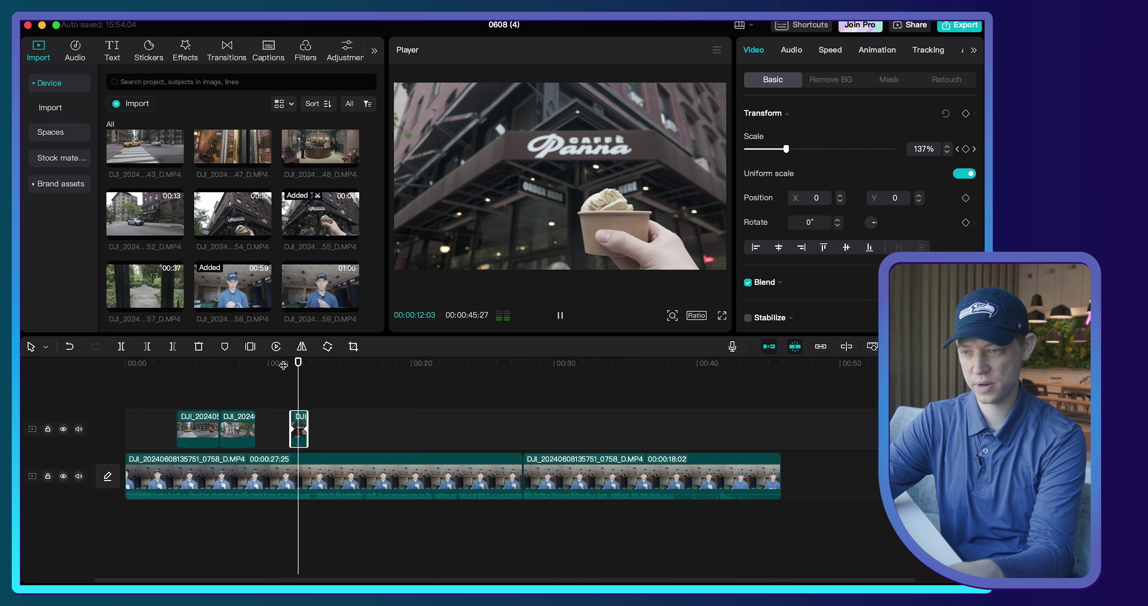
{"action": "left_click", "coordinate": [366, 363]}
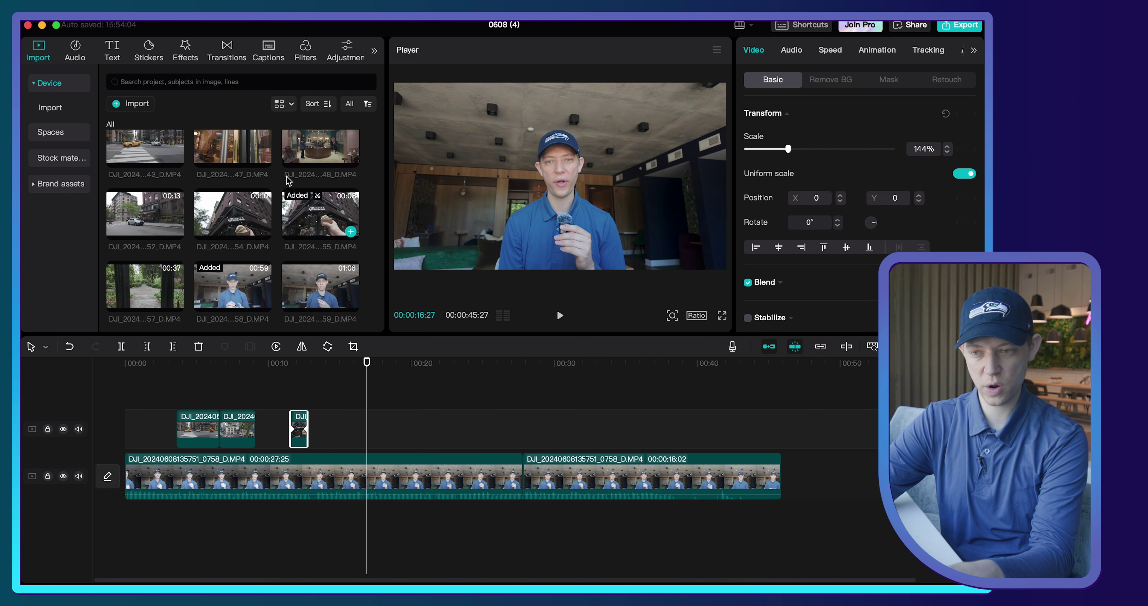
Step: Mark the Black Fox Coffee clip to end near 4 s and place it above the talking head at 16 s
{"action": "scroll", "coordinate": [292, 145], "scroll_direction": "up", "scroll_amount": 5}
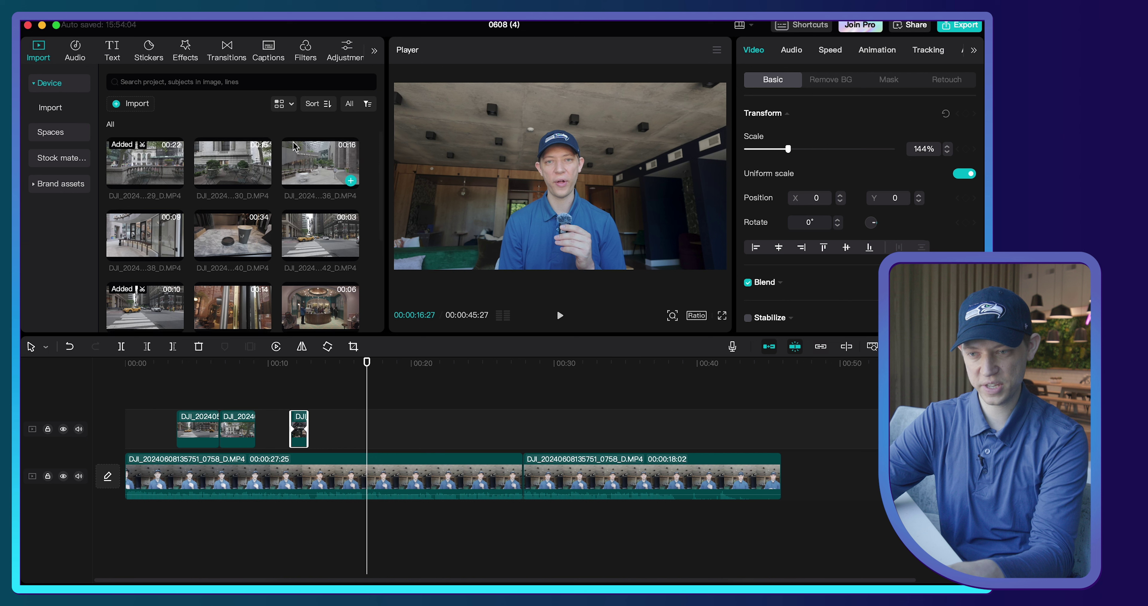
{"action": "left_click", "coordinate": [300, 160]}
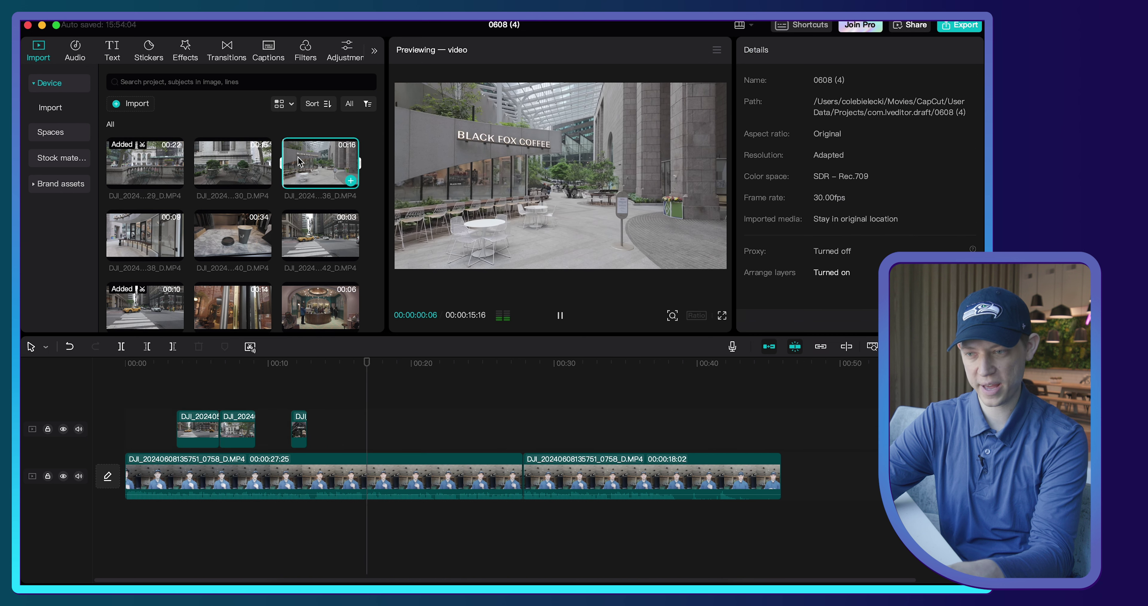
{"action": "key", "text": "space"}
{"action": "key", "text": "space"}
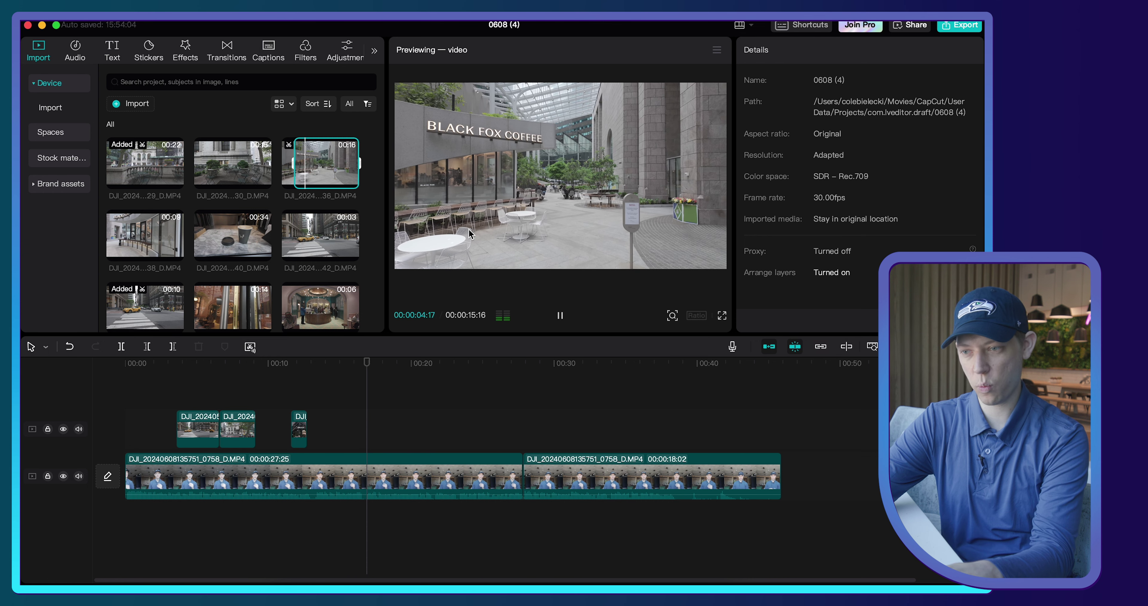
{"action": "key", "text": "space"}
{"action": "key", "text": "o"}
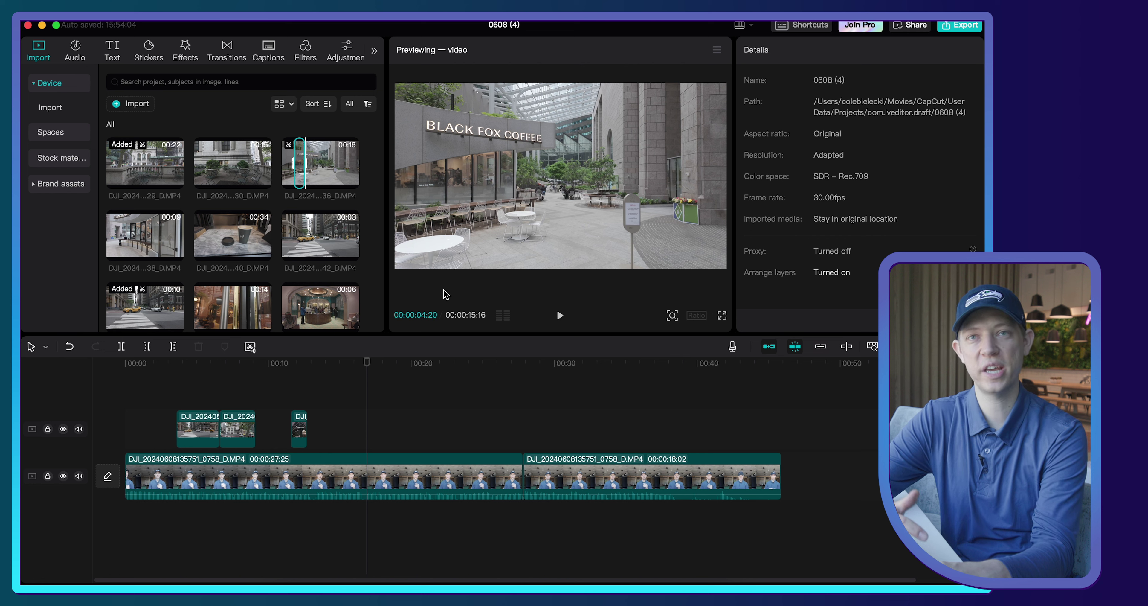
{"action": "mouse_move", "coordinate": [354, 237]}
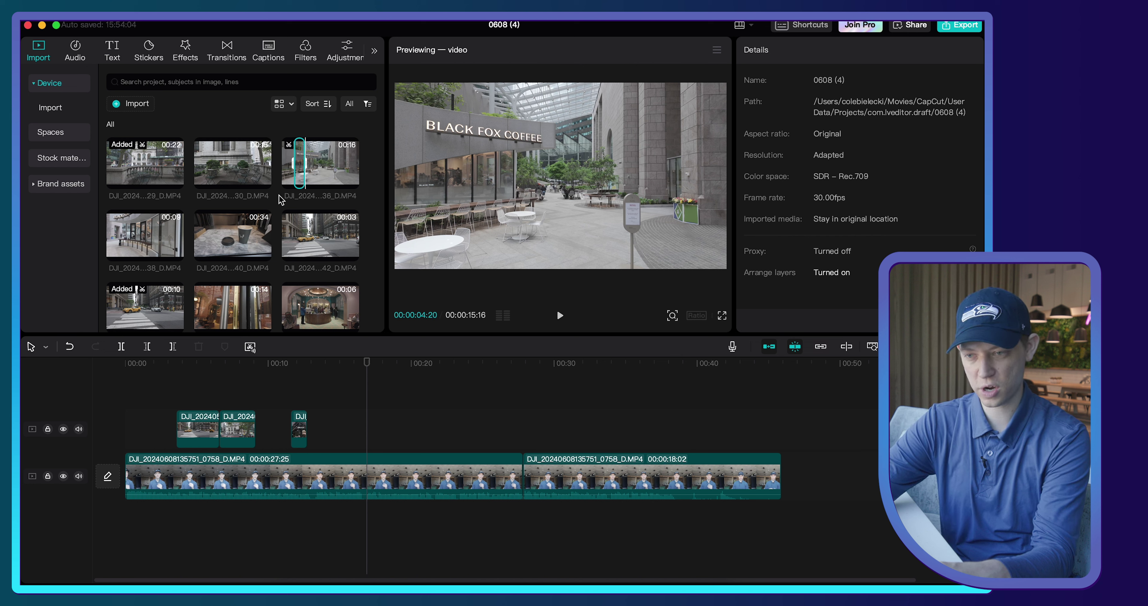
{"action": "left_click_drag", "start_coordinate": [301, 164], "coordinate": [378, 438]}
Step: Extract and delete the coffee shot's audio, then play back over the new clip
{"action": "right_click", "coordinate": [377, 430]}
{"action": "left_click", "coordinate": [403, 506]}
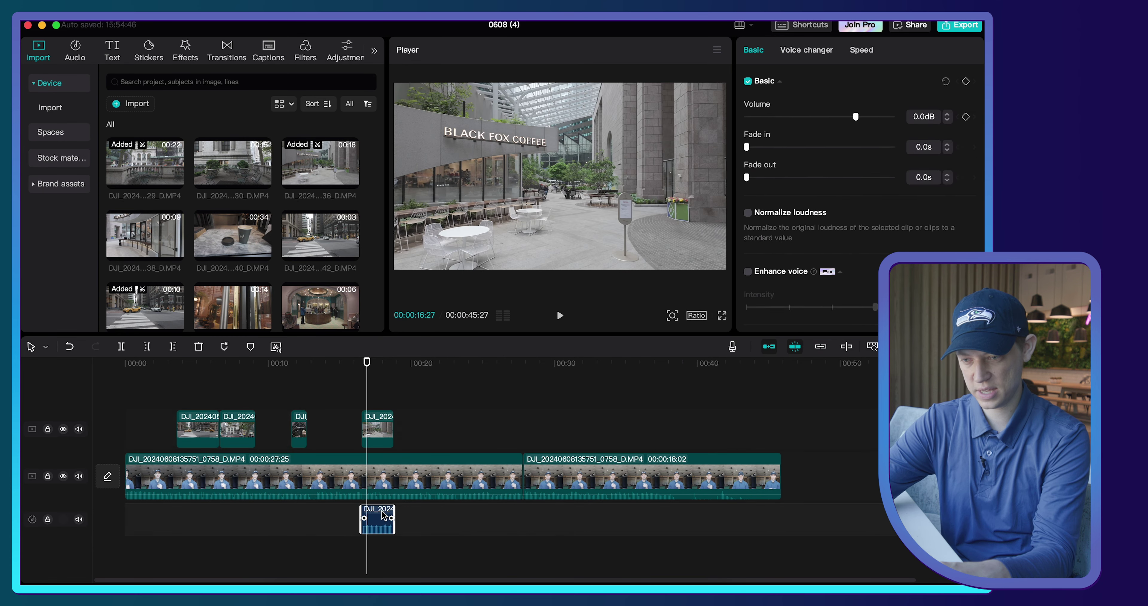
{"action": "key", "text": "Delete"}
{"action": "key", "text": "space"}
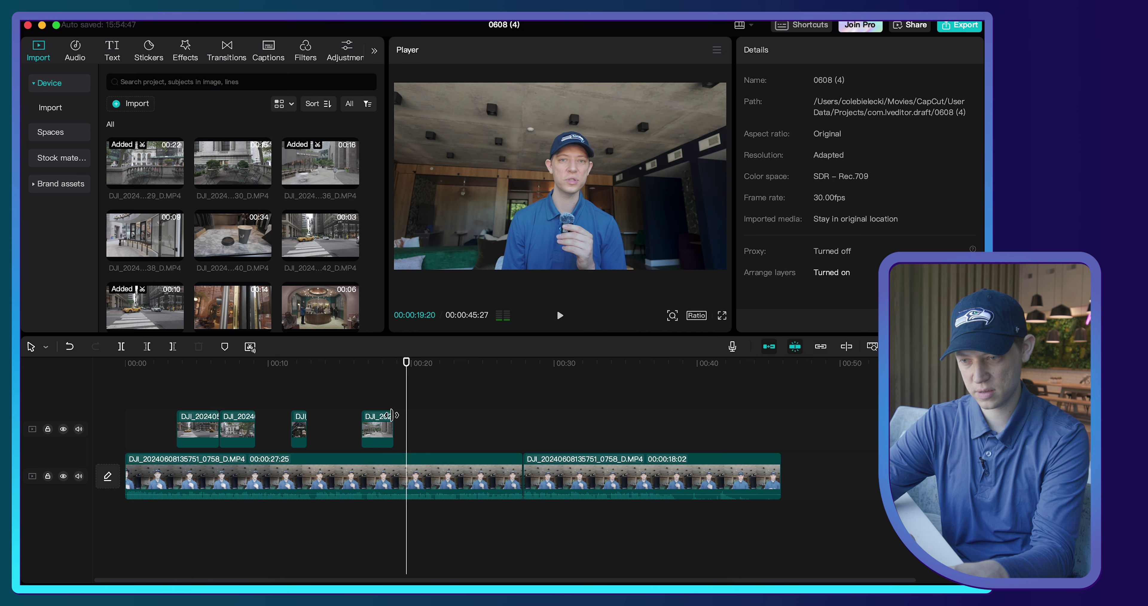
{"action": "left_click", "coordinate": [391, 416]}
{"action": "key", "text": "space"}
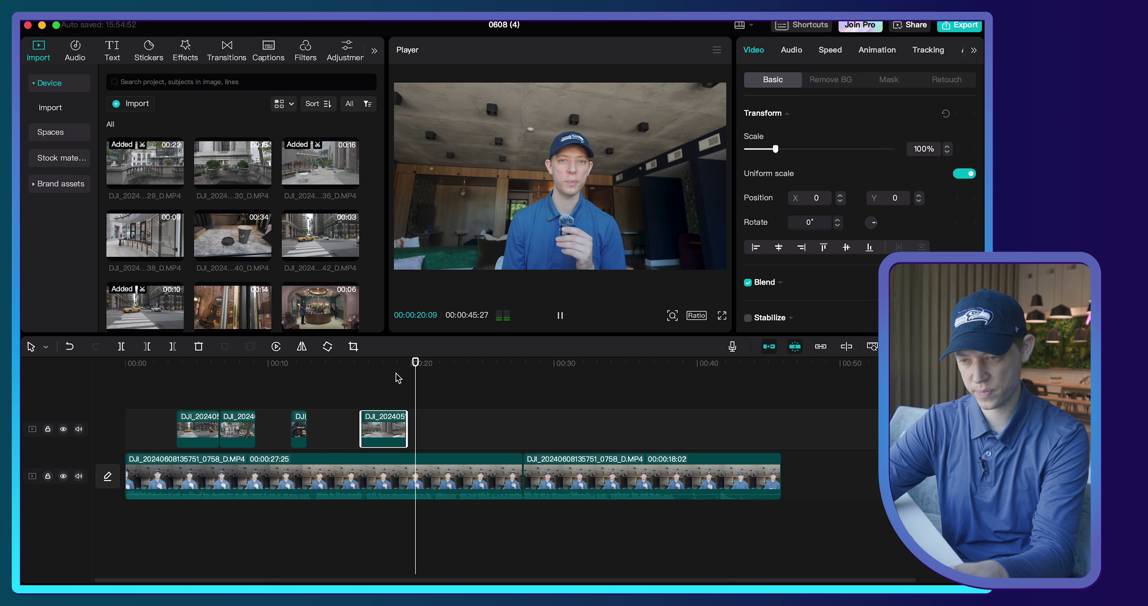
Step: Preview the 0636 courtyard plaza clip and mark a short usable range ending at 00:14
{"action": "key", "text": "space"}
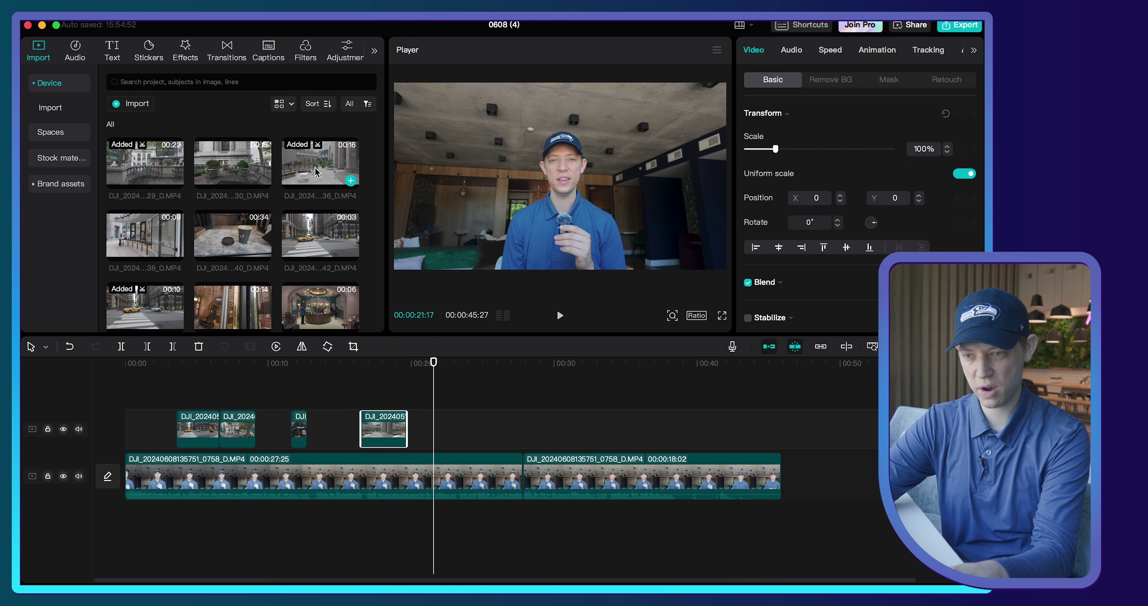
{"action": "left_click", "coordinate": [300, 169]}
{"action": "key", "text": "space"}
{"action": "key", "text": "space"}
{"action": "left_click_drag", "start_coordinate": [337, 162], "coordinate": [342, 161]}
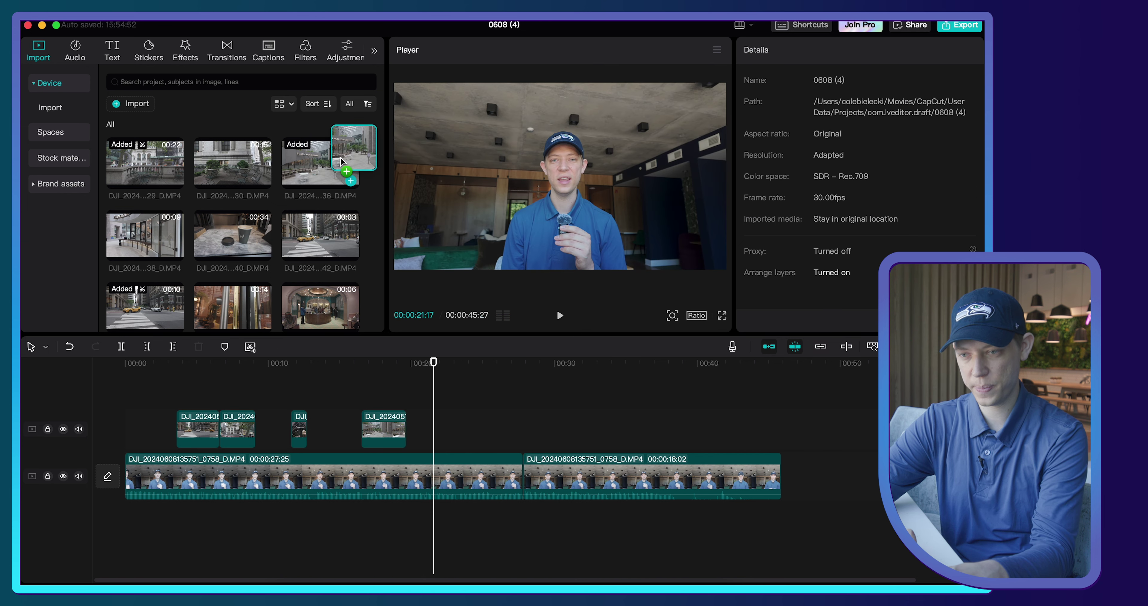
{"action": "left_click", "coordinate": [342, 165]}
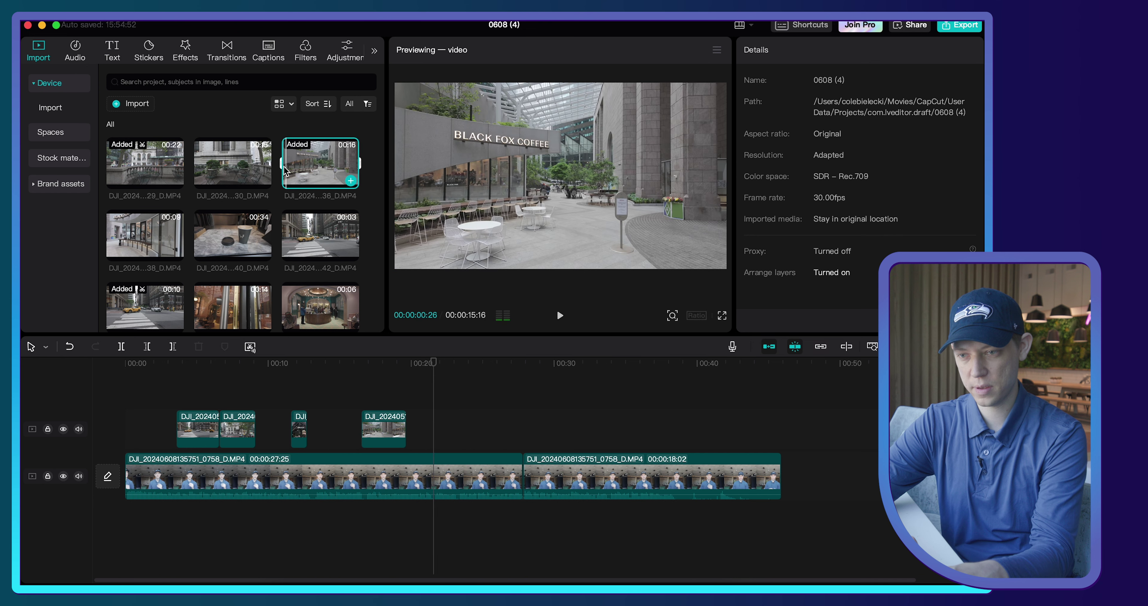
{"action": "left_click_drag", "start_coordinate": [281, 164], "coordinate": [339, 170]}
{"action": "key", "text": "space"}
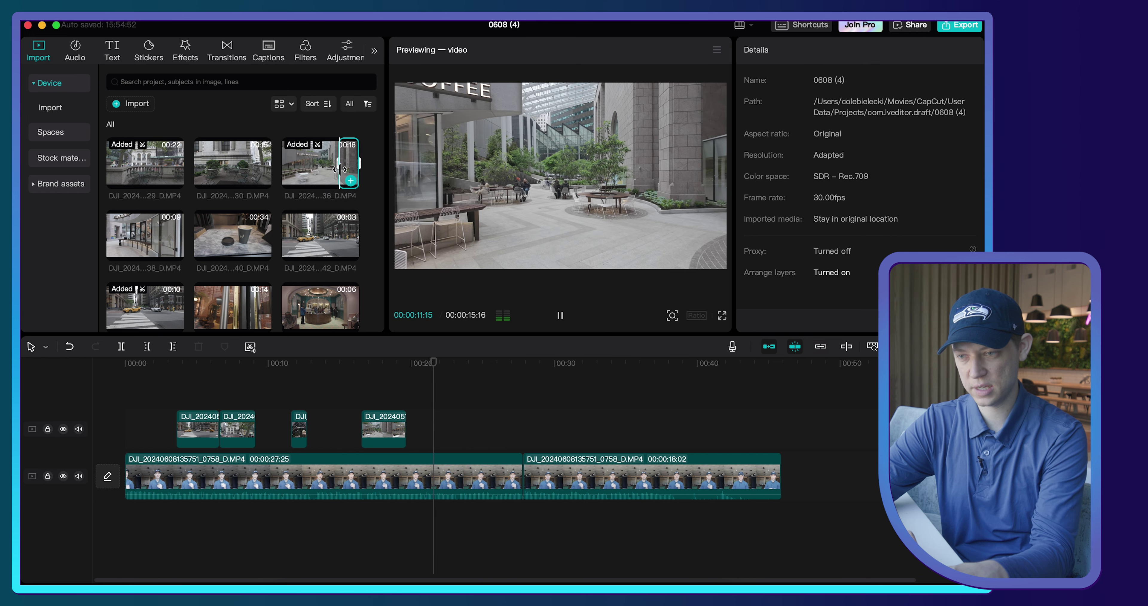
{"action": "key", "text": "space"}
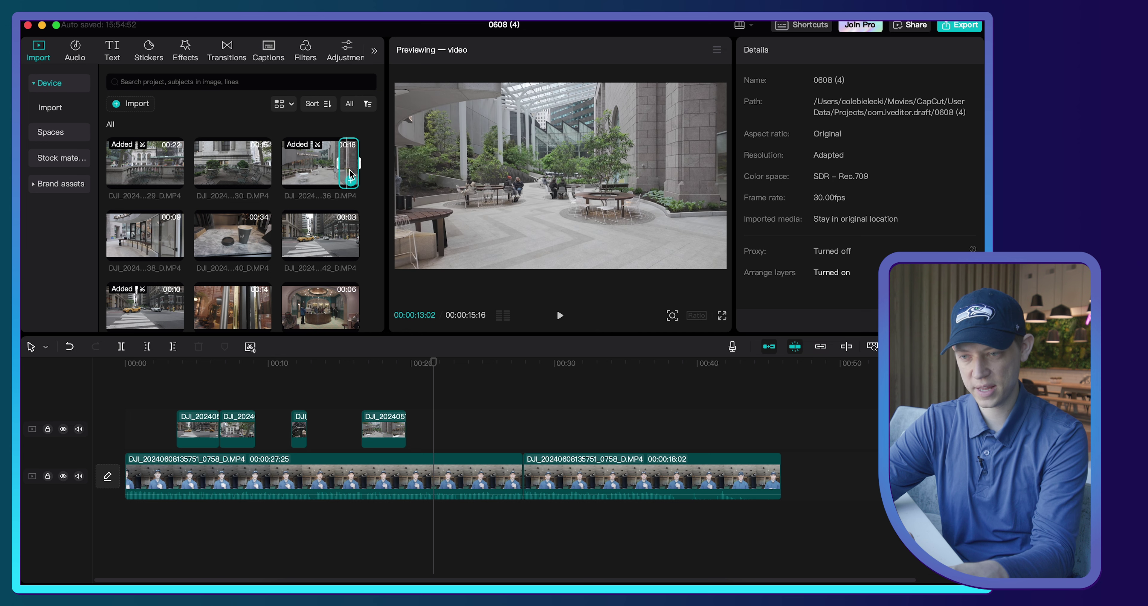
Step: Add the 00:00:01:25 piece to the overlay track after the coffee shot near 20 s
{"action": "left_click_drag", "start_coordinate": [359, 164], "coordinate": [410, 427]}
{"action": "left_click", "coordinate": [421, 507]}
{"action": "key", "text": "super+equal"}
{"action": "key", "text": "super+equal"}
{"action": "key", "text": "super+equal"}
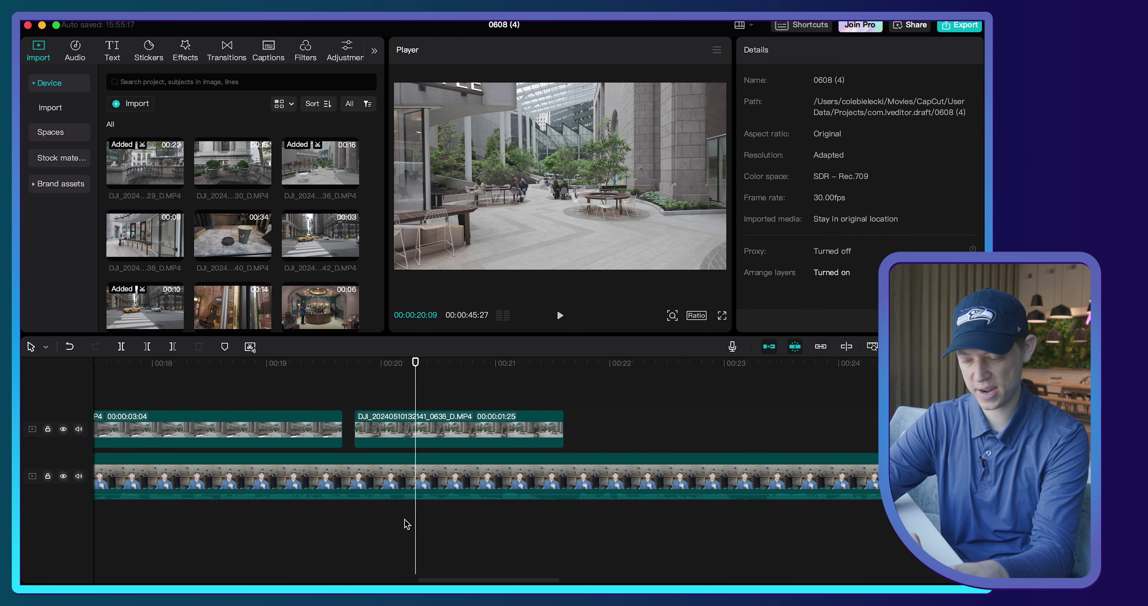
Step: Slide the 0636 plaza clip left against the previous clip and play back the join
{"action": "left_click_drag", "start_coordinate": [432, 432], "coordinate": [419, 436]}
{"action": "left_click", "coordinate": [280, 368]}
{"action": "key", "text": "space"}
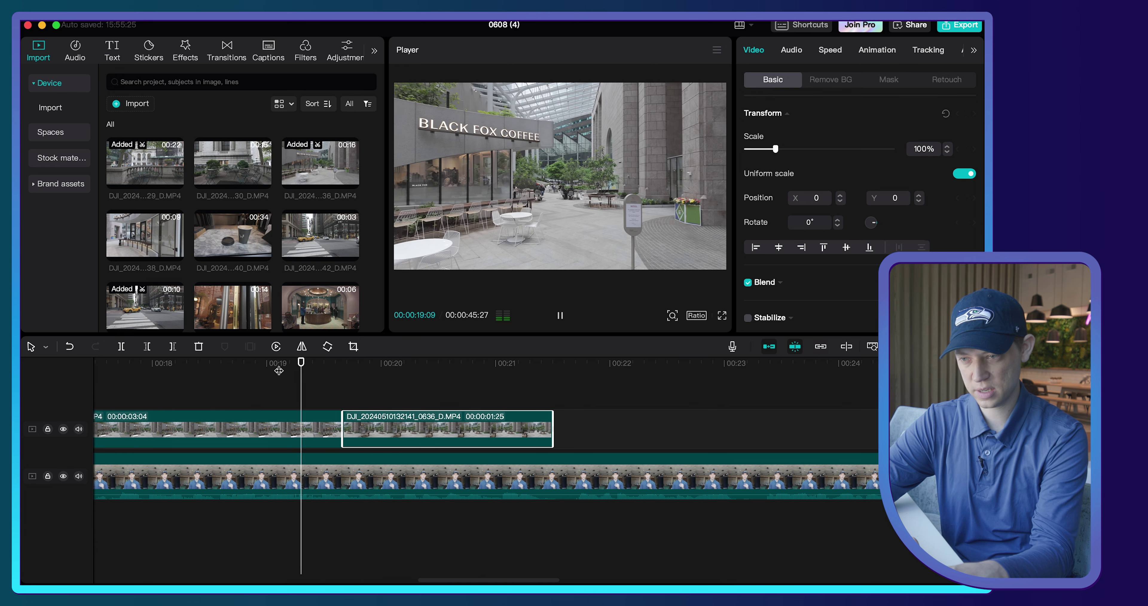
Step: Place a 0.5s Pull in transition between the two plaza clips and preview it
{"action": "left_click", "coordinate": [312, 388]}
{"action": "left_click", "coordinate": [228, 51]}
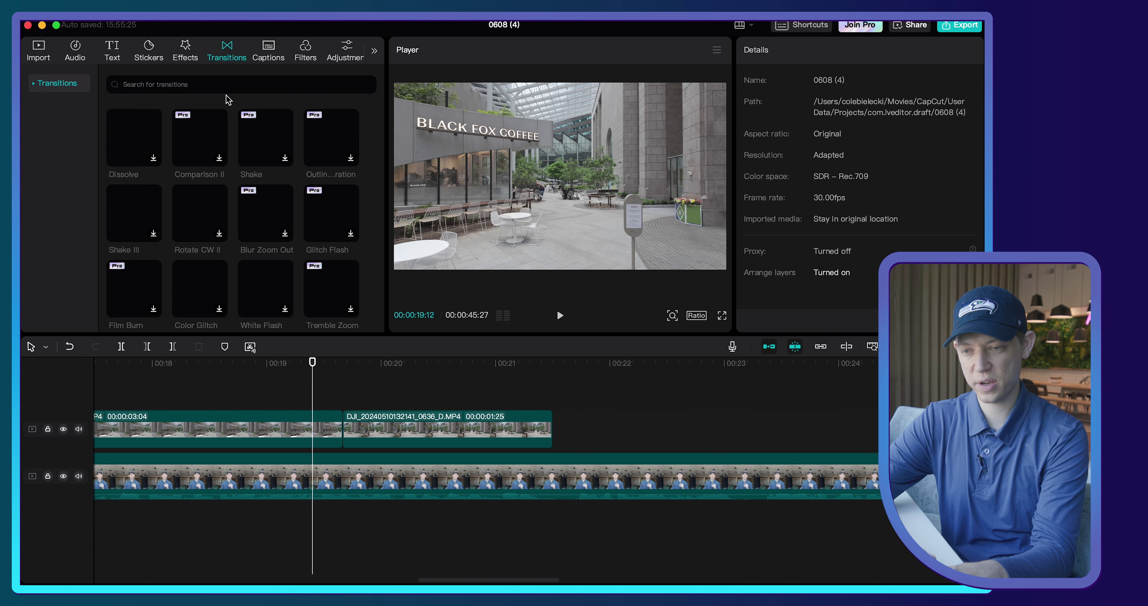
{"action": "left_click", "coordinate": [335, 424]}
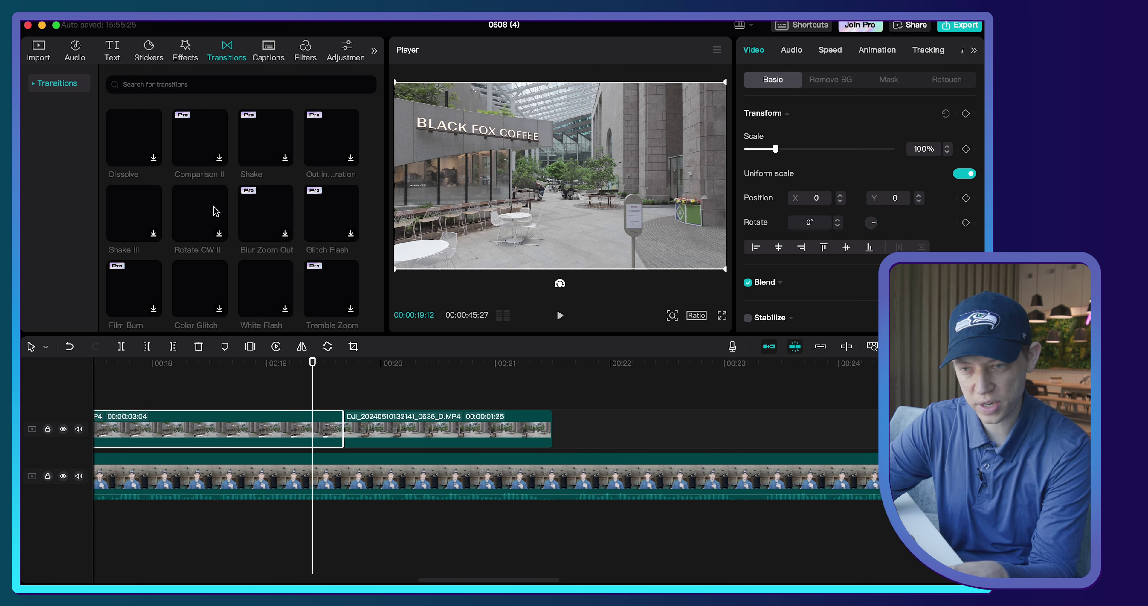
{"action": "scroll", "coordinate": [267, 238], "scroll_direction": "down", "scroll_amount": 5}
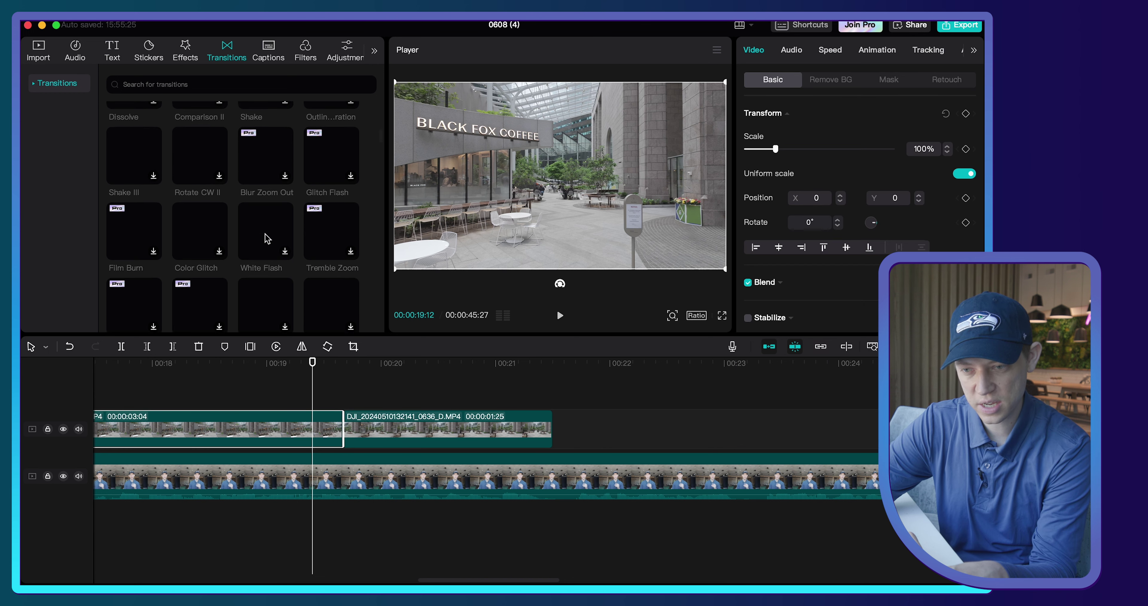
{"action": "scroll", "coordinate": [267, 238], "scroll_direction": "down", "scroll_amount": 3}
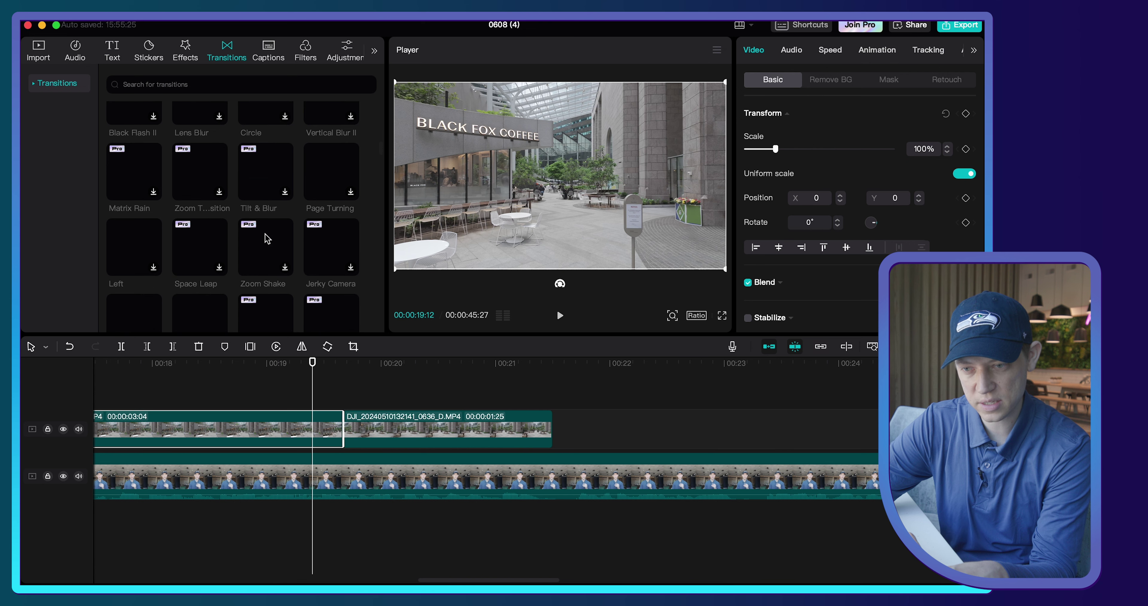
{"action": "left_click_drag", "start_coordinate": [207, 242], "coordinate": [319, 430]}
{"action": "scroll", "coordinate": [309, 404], "scroll_direction": "down", "scroll_amount": 5}
{"action": "left_click", "coordinate": [245, 376]}
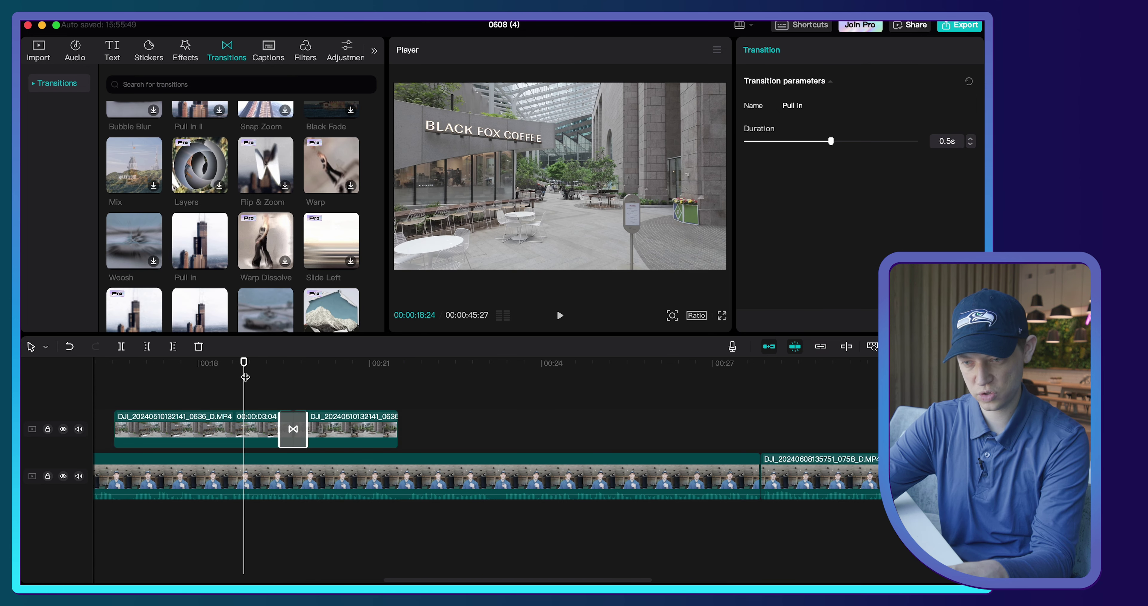
{"action": "key", "text": "space"}
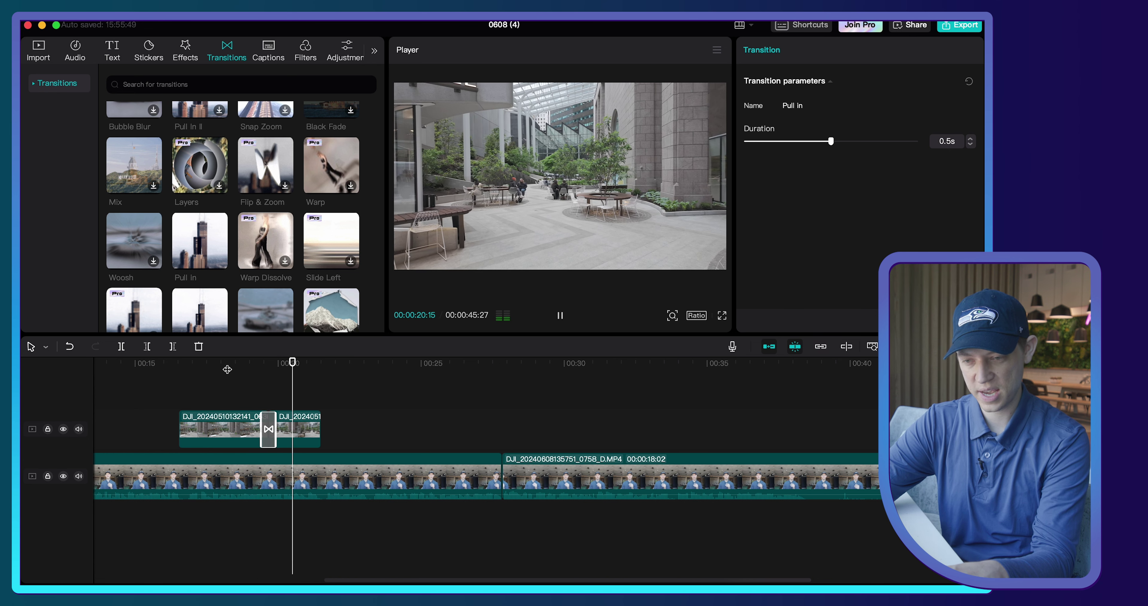
{"action": "key", "text": "space"}
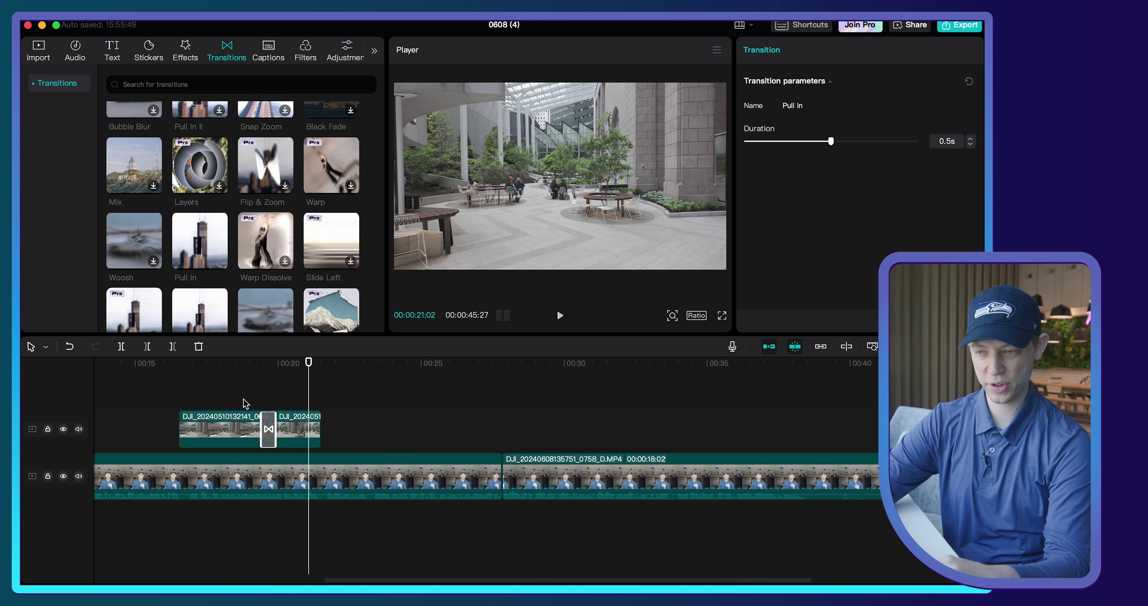
{"action": "key", "text": "space"}
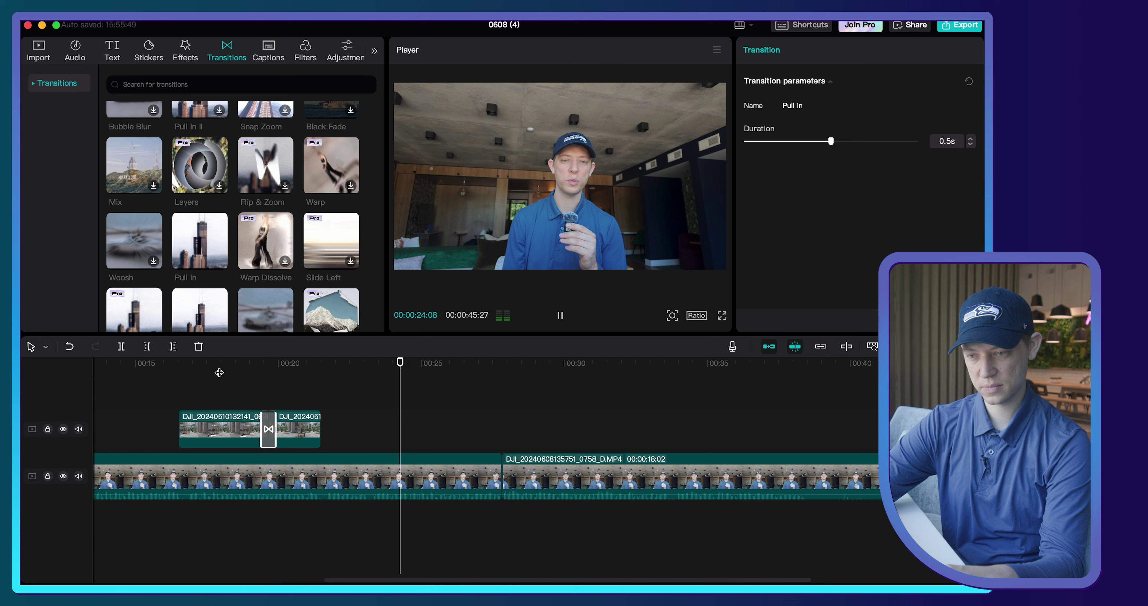
Step: Drag the second plaza clip's right edge further right, review playback, and park the playhead near 00:24:28
{"action": "left_click", "coordinate": [339, 377]}
{"action": "left_click_drag", "start_coordinate": [320, 423], "coordinate": [370, 418]}
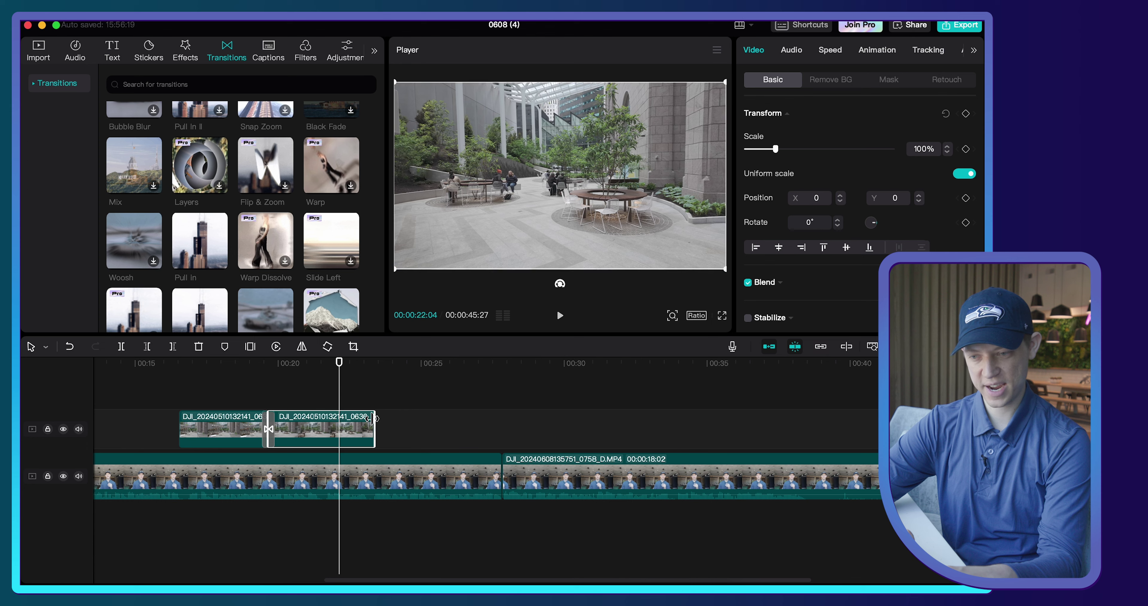
{"action": "left_click", "coordinate": [171, 373]}
{"action": "key", "text": "space"}
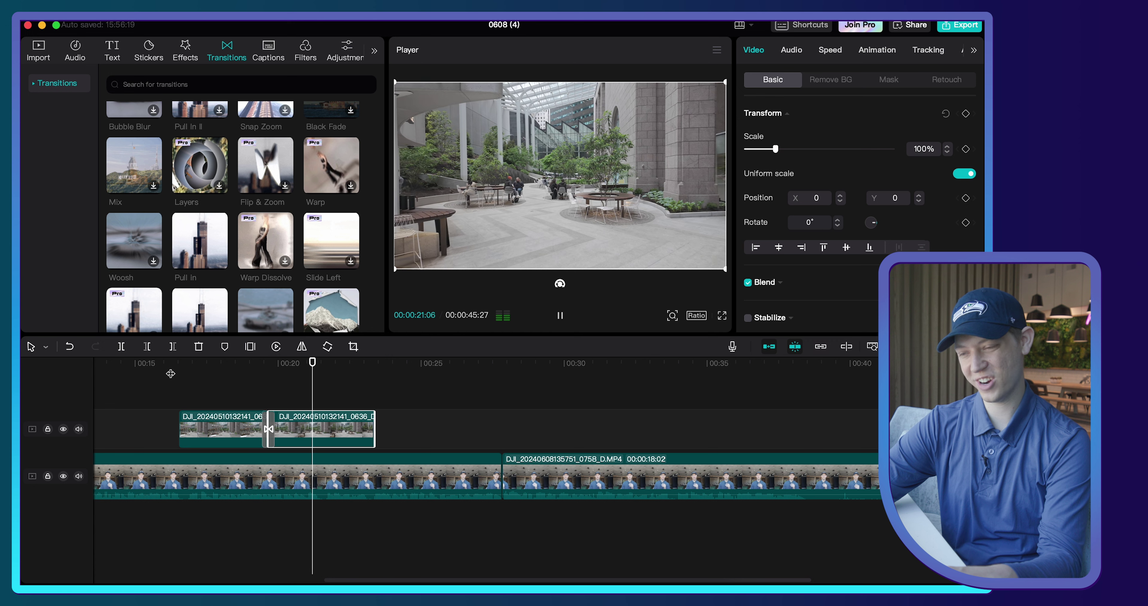
{"action": "key", "text": "space"}
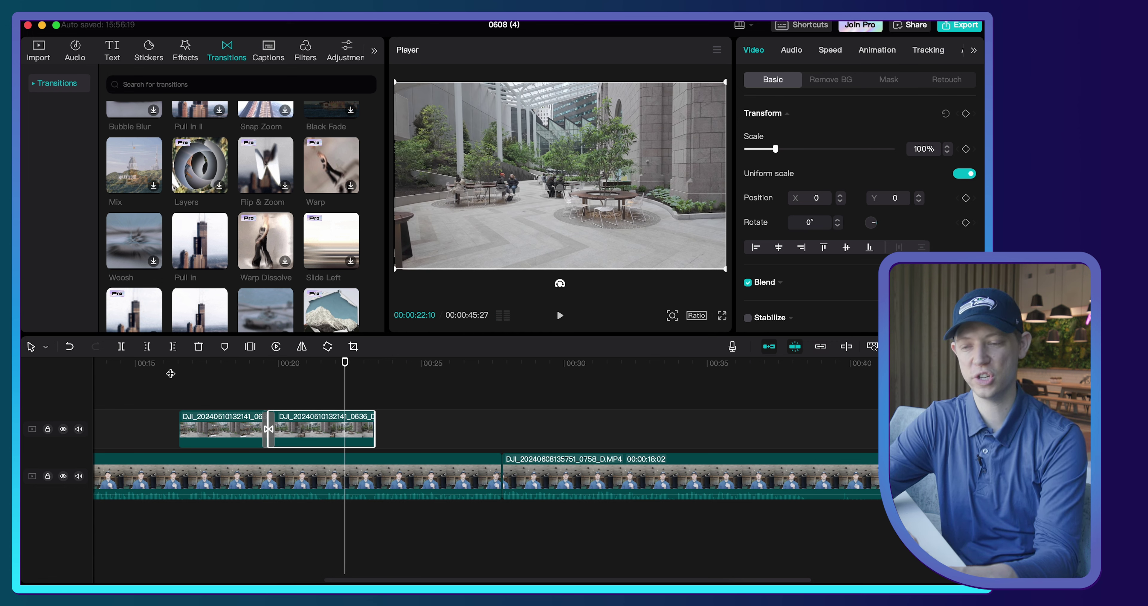
{"action": "left_click_drag", "start_coordinate": [515, 370], "coordinate": [419, 372]}
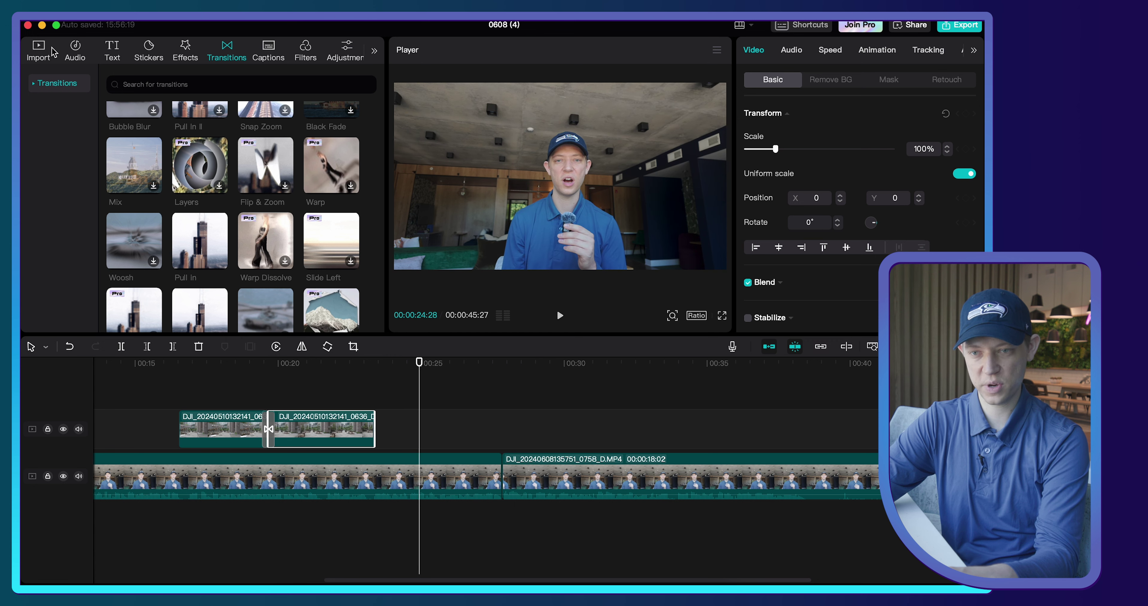
{"action": "left_click", "coordinate": [40, 49]}
Step: Preview café clip 48 and drop it onto the B-roll track at the playhead
{"action": "scroll", "coordinate": [264, 239], "scroll_direction": "down", "scroll_amount": 3}
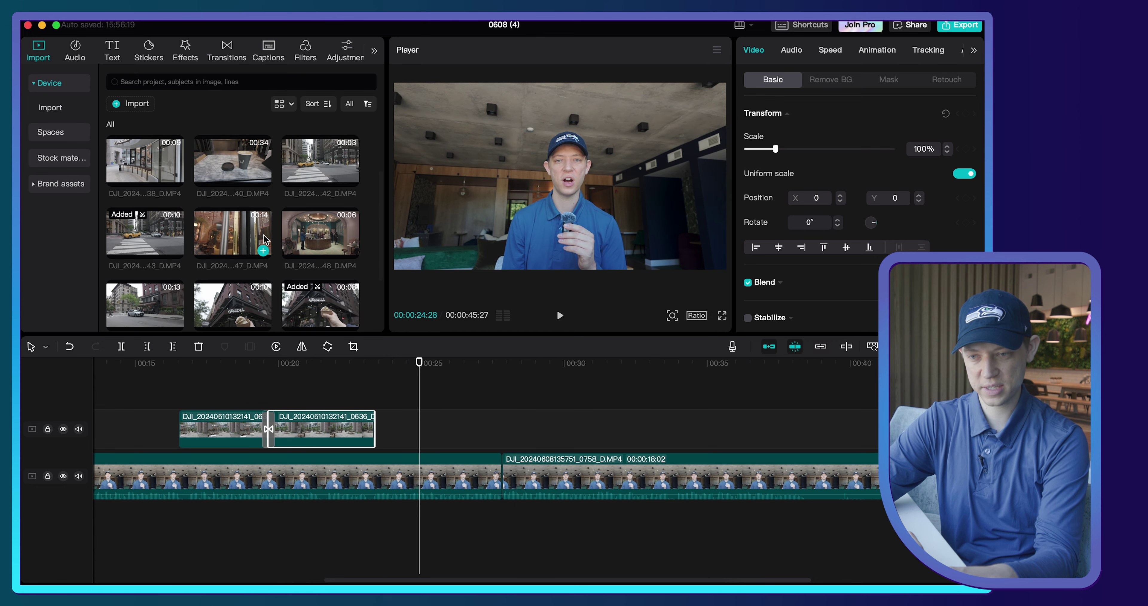
{"action": "left_click", "coordinate": [305, 196]}
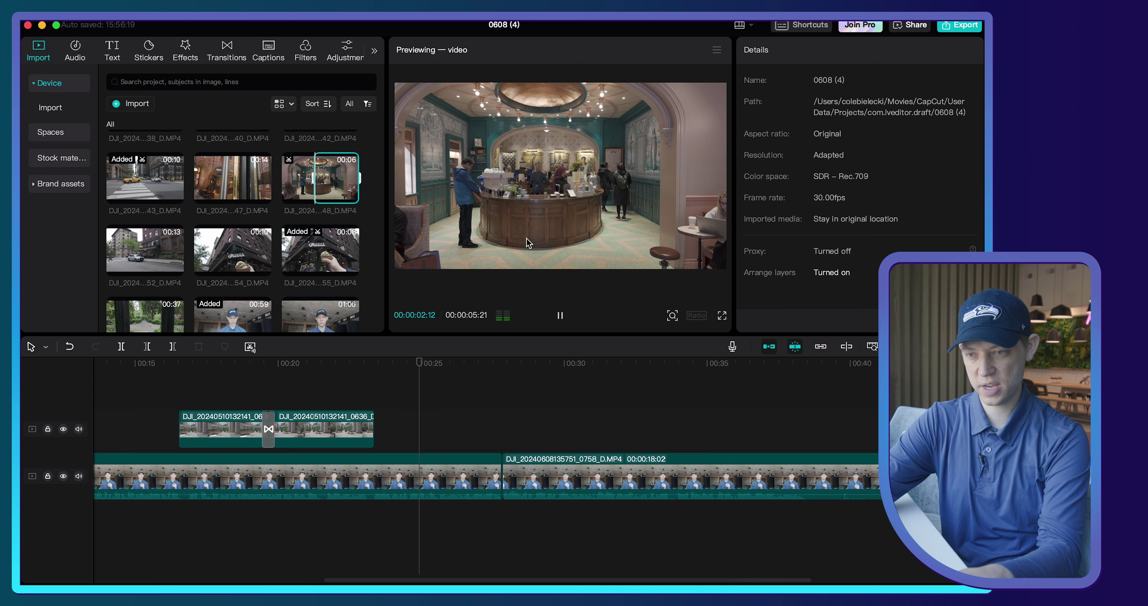
{"action": "key", "text": "space"}
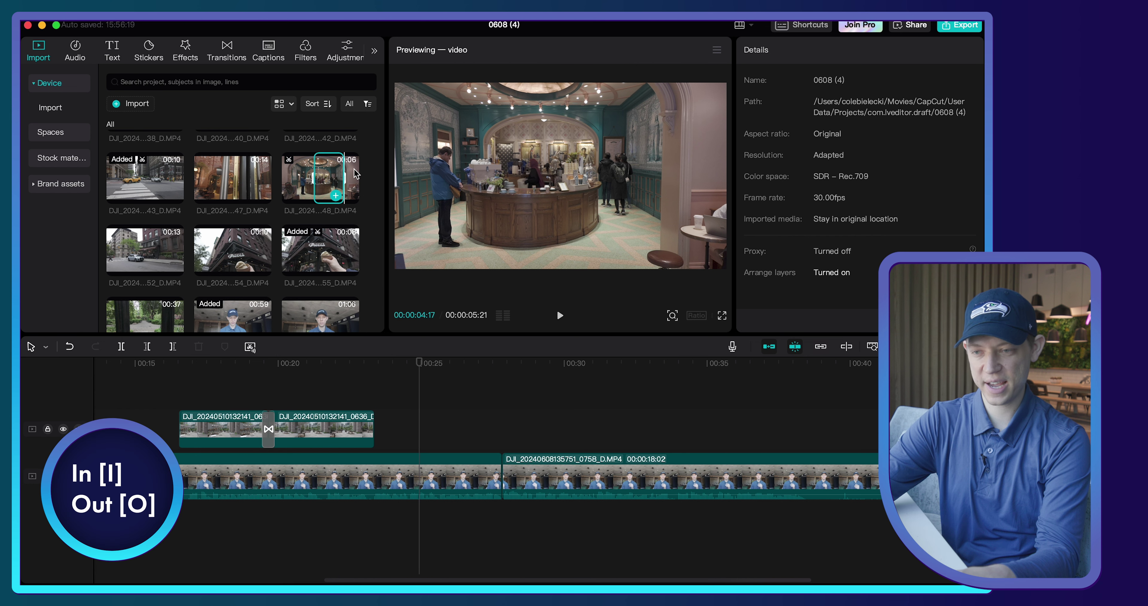
{"action": "left_click_drag", "start_coordinate": [359, 263], "coordinate": [517, 433]}
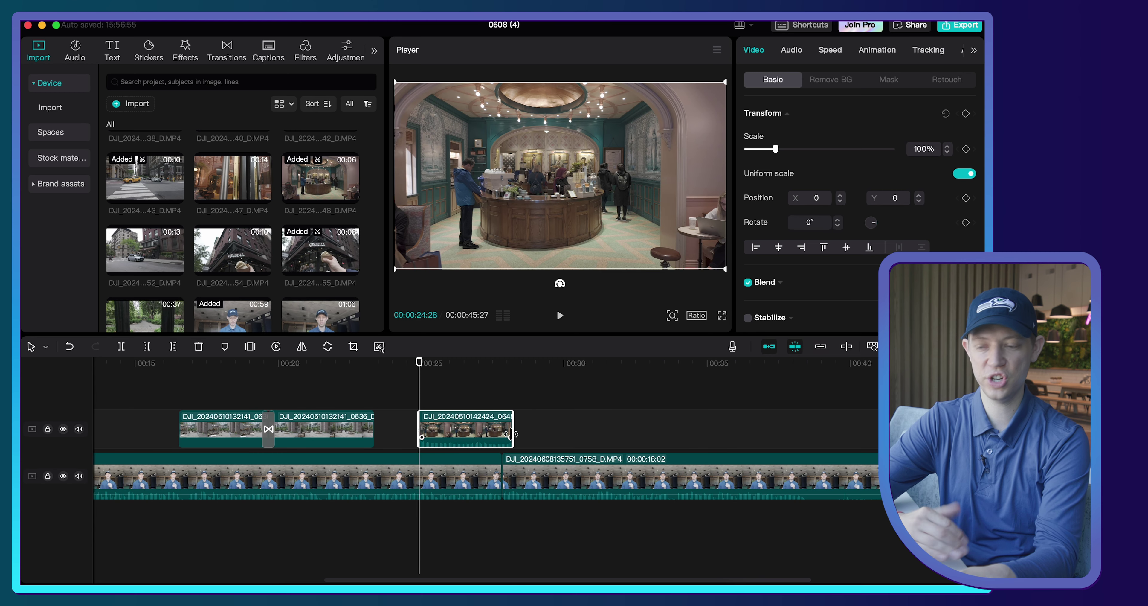
{"action": "left_click", "coordinate": [407, 364]}
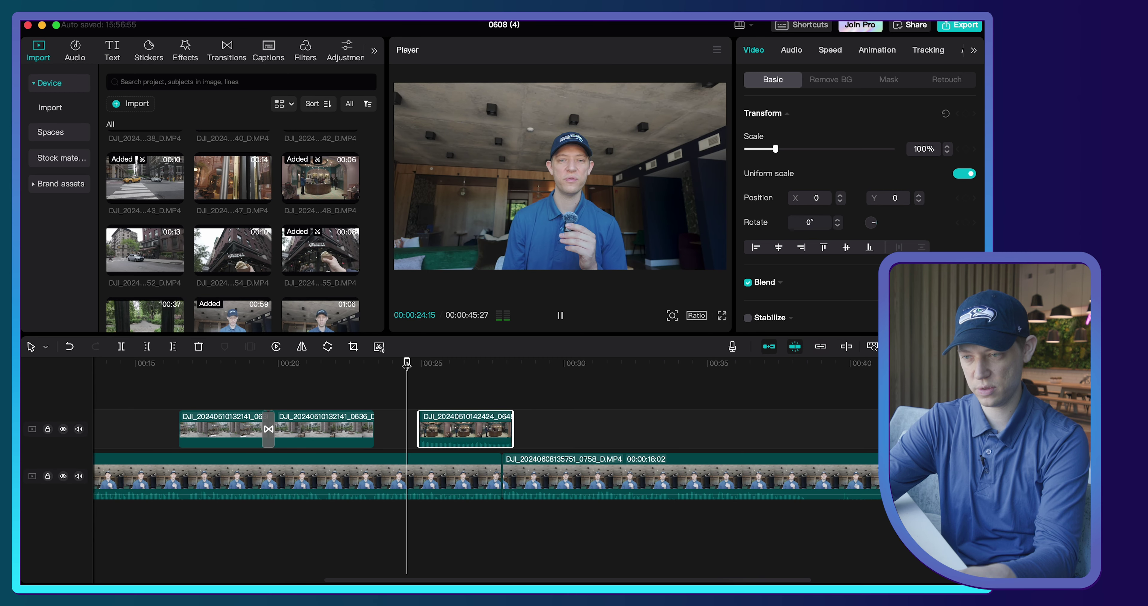
{"action": "key", "text": "space"}
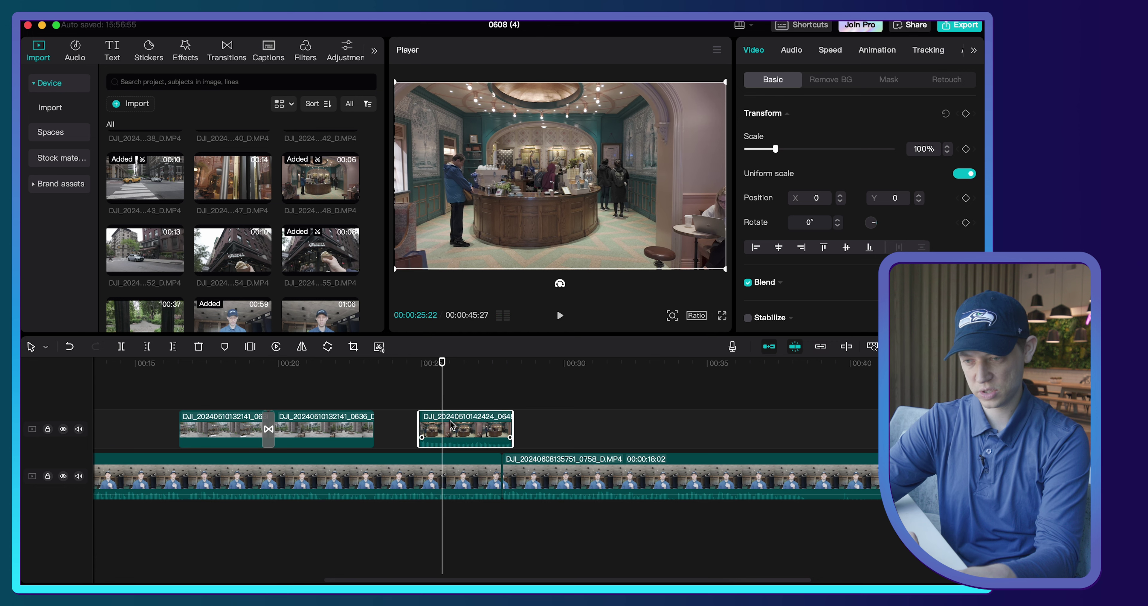
Step: Separate the café clip's audio, delete it, and play back the now silent clip
{"action": "right_click", "coordinate": [452, 426]}
{"action": "left_click", "coordinate": [468, 501]}
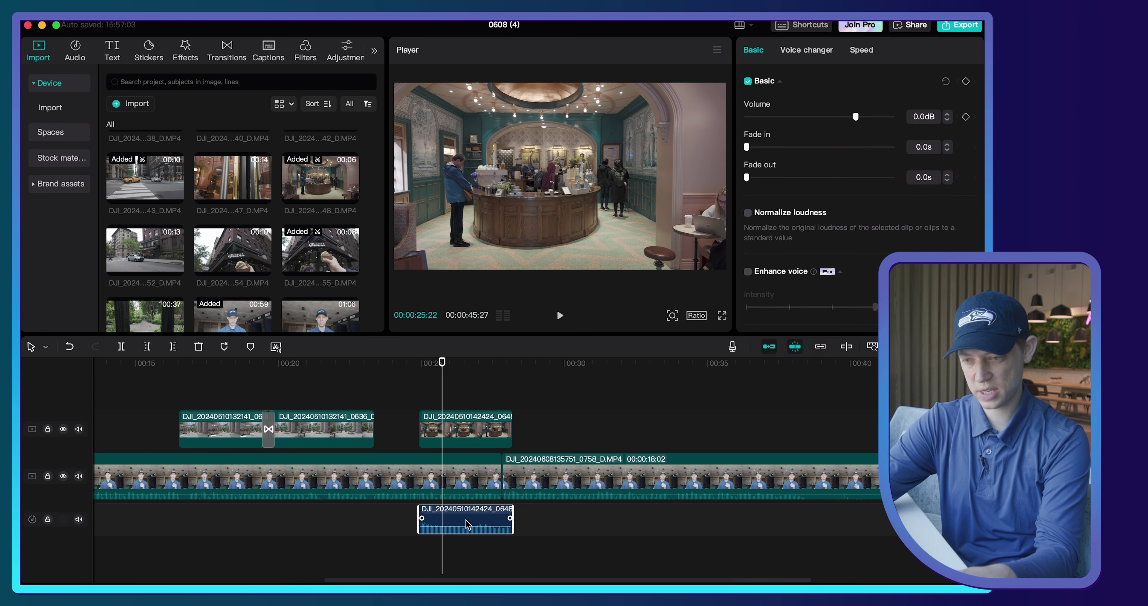
{"action": "key", "text": "Delete"}
{"action": "left_click", "coordinate": [418, 370]}
{"action": "key", "text": "space"}
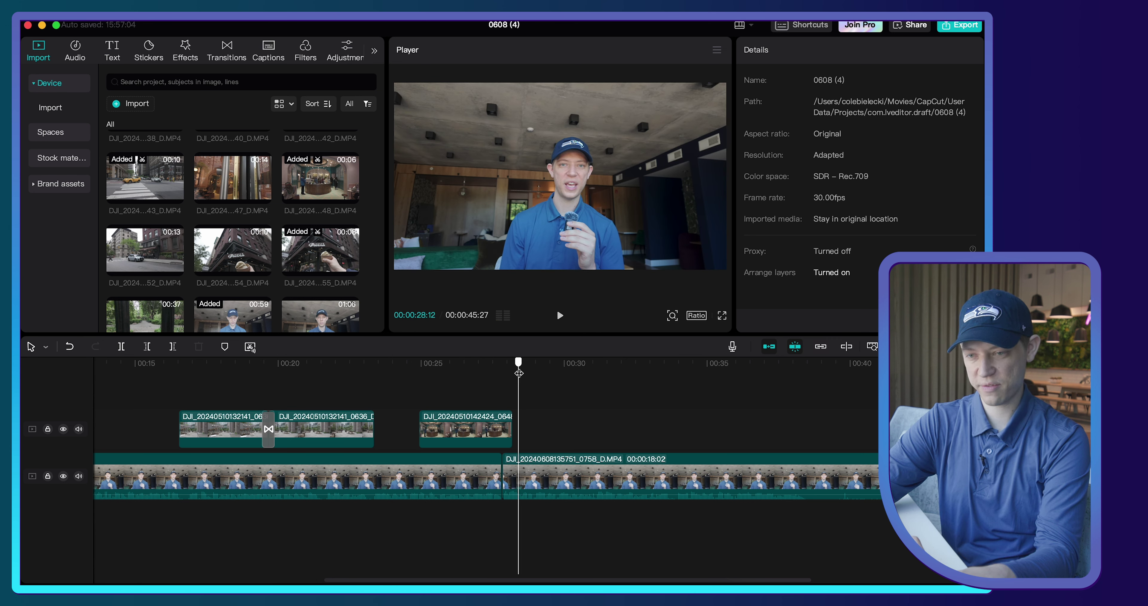
Step: Mark the 0655 street clip's end at 00:02:25 and add it after the café clip
{"action": "scroll", "coordinate": [145, 214], "scroll_direction": "down", "scroll_amount": 2}
{"action": "left_click", "coordinate": [145, 214]}
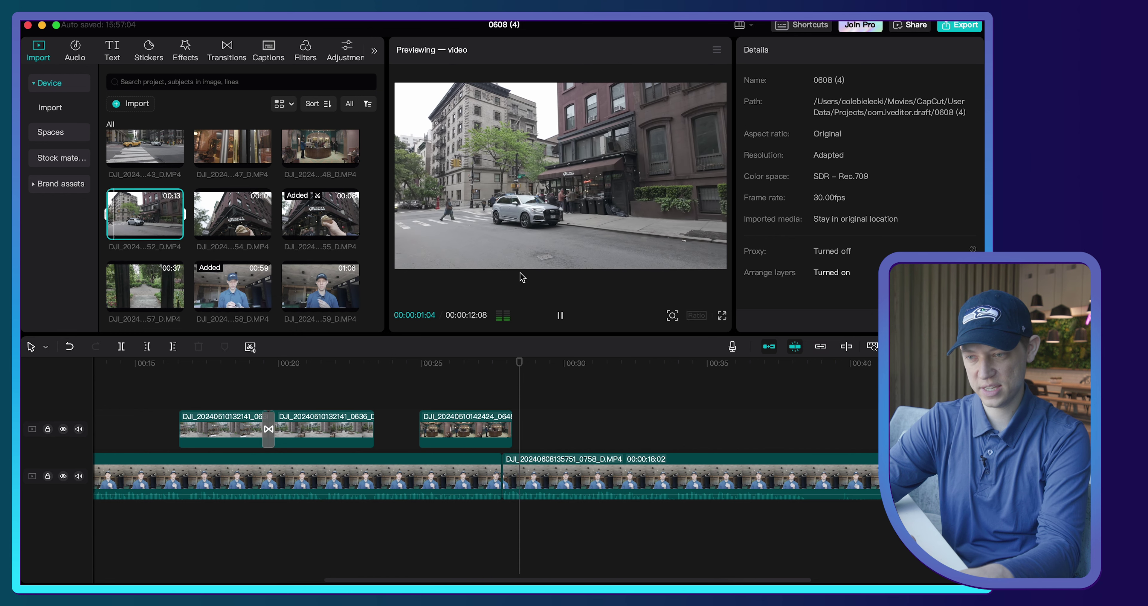
{"action": "mouse_move", "coordinate": [119, 208]}
{"action": "left_mouse_down"}
{"action": "mouse_move", "coordinate": [135, 207]}
{"action": "mouse_move", "coordinate": [125, 213]}
{"action": "left_mouse_up"}
{"action": "left_click", "coordinate": [127, 219]}
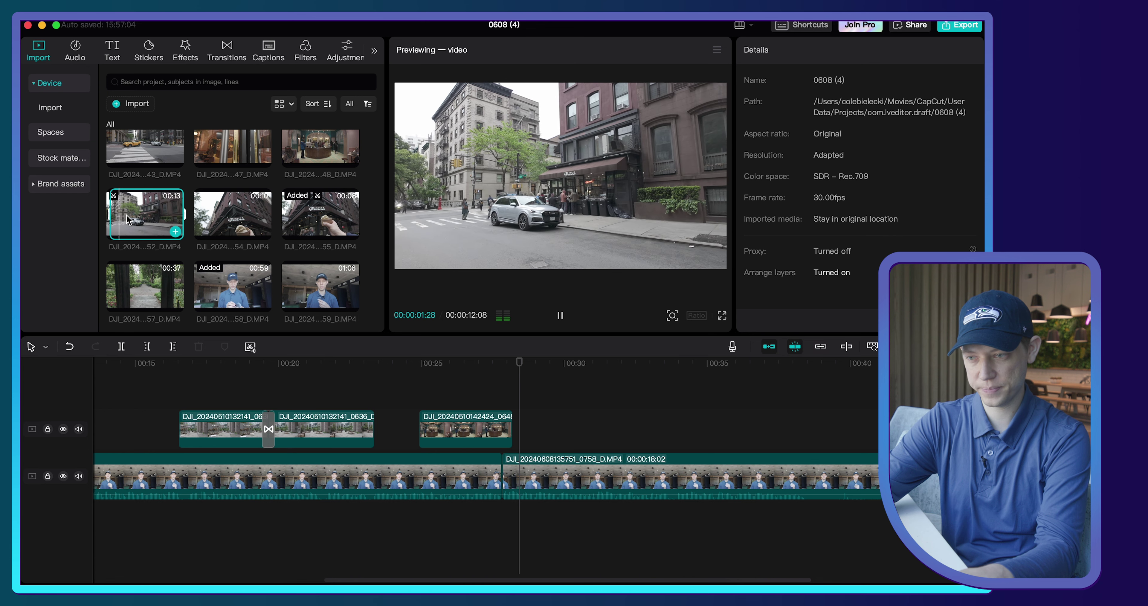
{"action": "key", "text": "space"}
{"action": "key", "text": "o"}
{"action": "left_click_drag", "start_coordinate": [120, 214], "coordinate": [518, 435]}
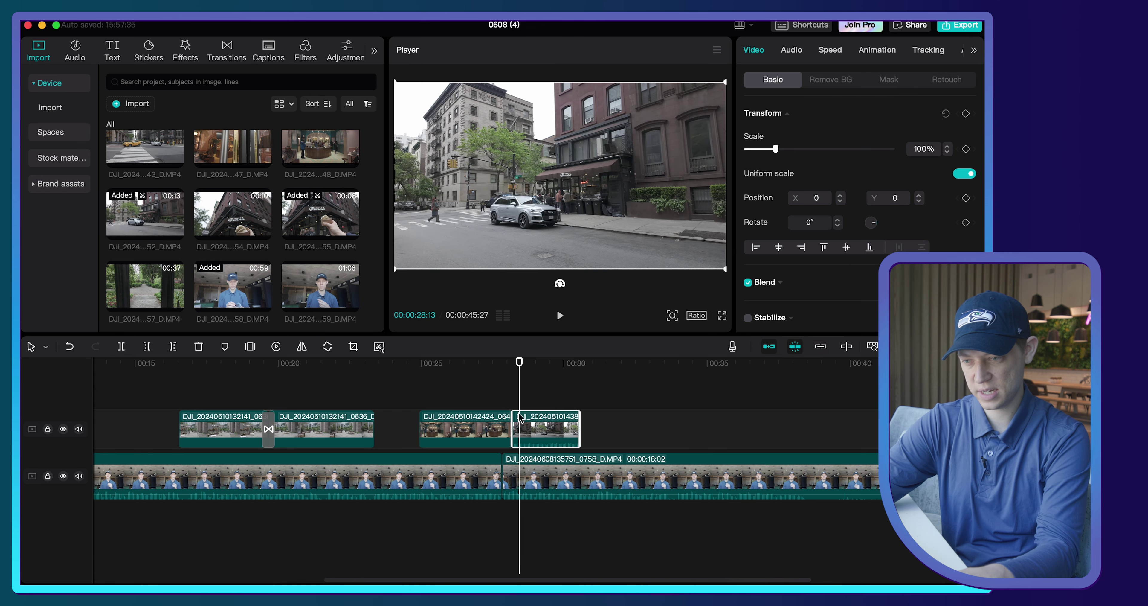
{"action": "key", "text": "space"}
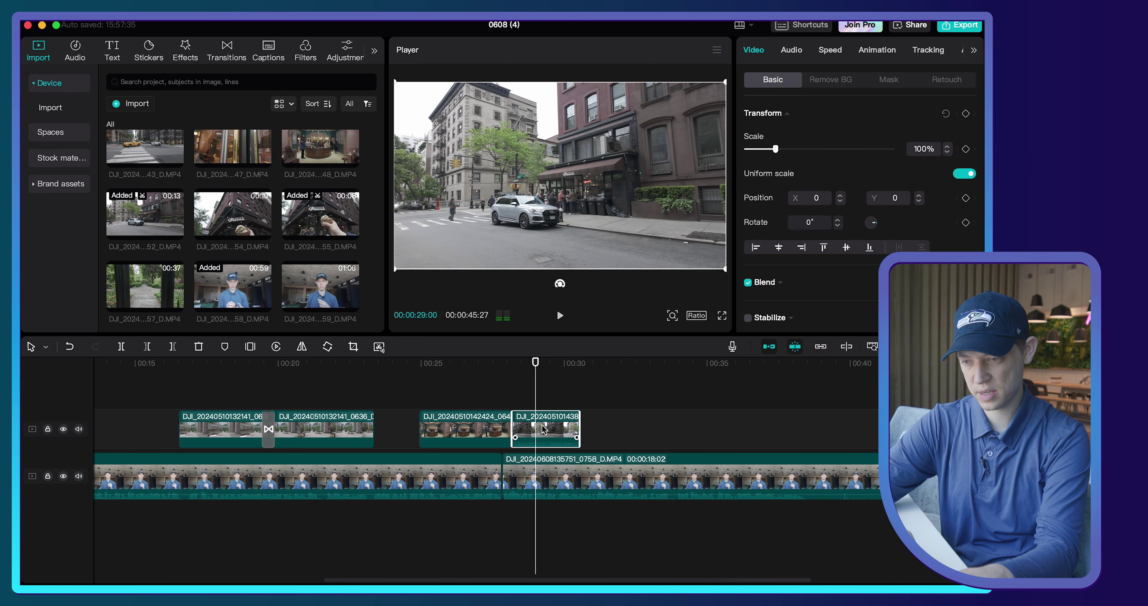
Step: Play back the placed street clip from about 00:29 and preview the ice-cream storefront clip
{"action": "right_click", "coordinate": [542, 430]}
{"action": "left_click", "coordinate": [542, 516]}
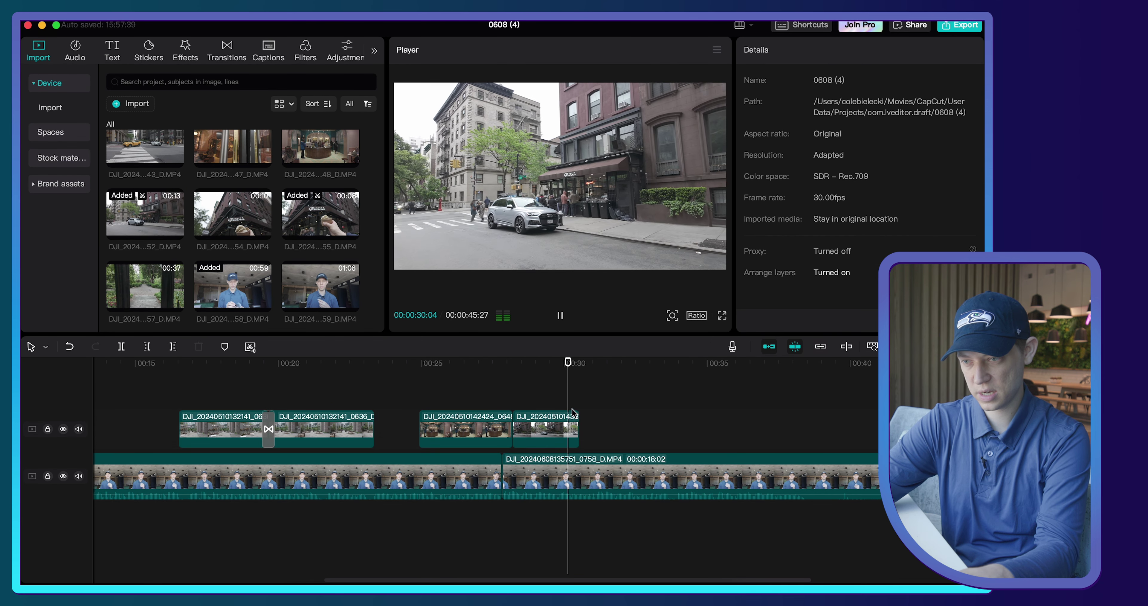
{"action": "key", "text": "space"}
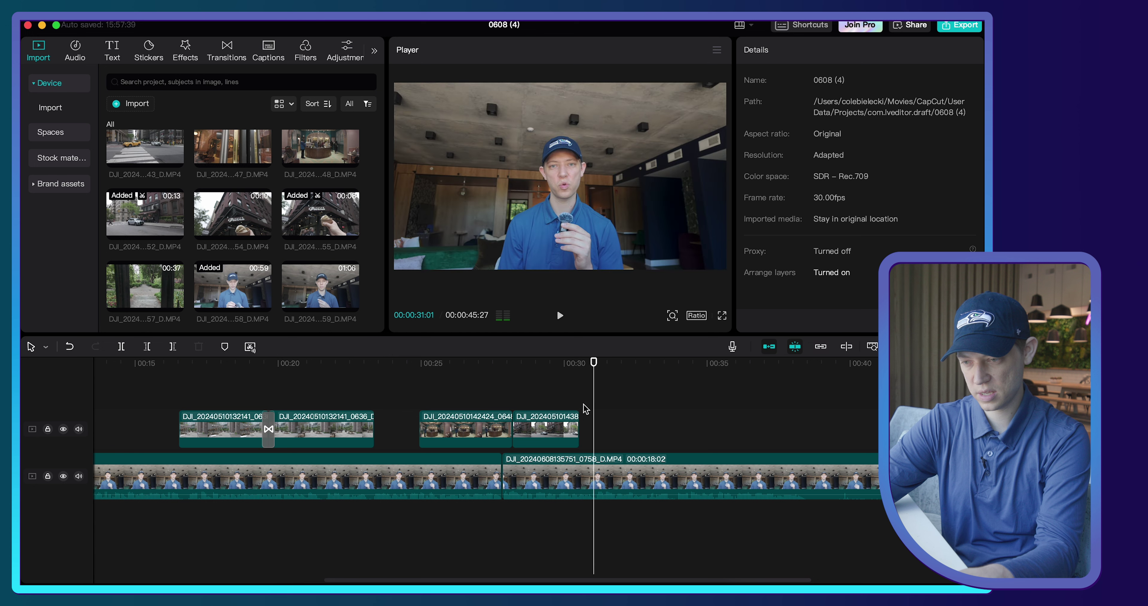
{"action": "left_click", "coordinate": [536, 376]}
{"action": "key", "text": "space"}
{"action": "key", "text": "space"}
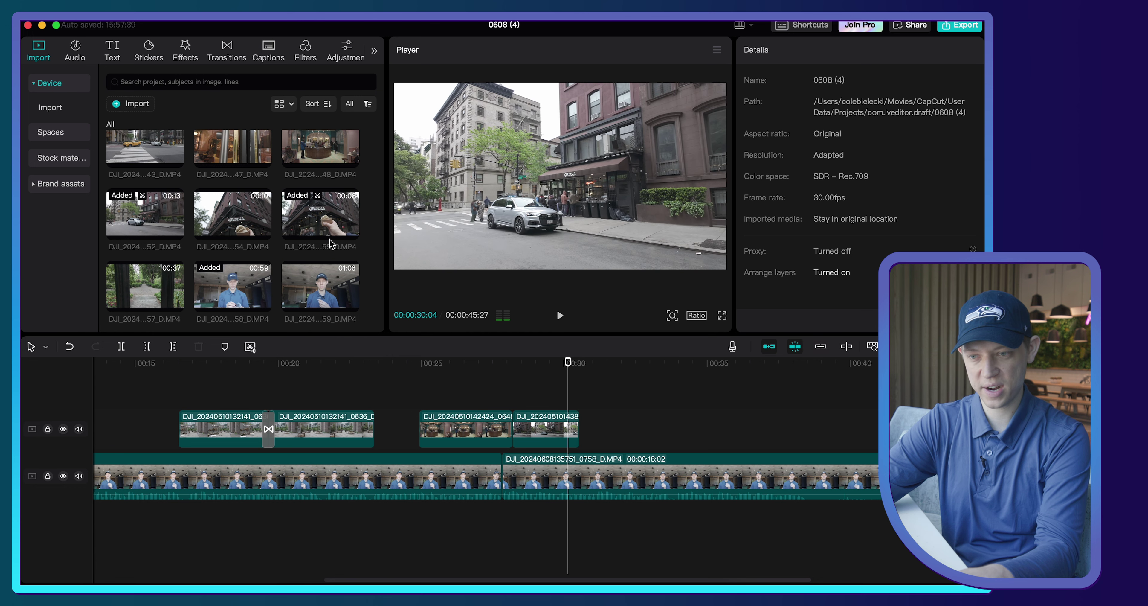
{"action": "left_click", "coordinate": [243, 215]}
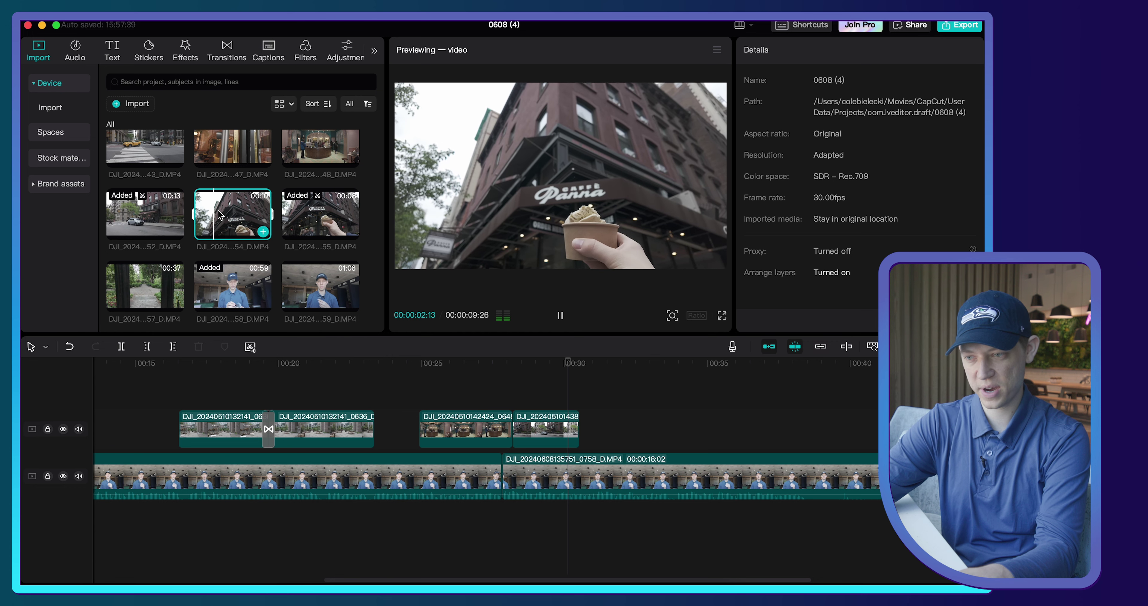
{"action": "left_click_drag", "start_coordinate": [340, 216], "coordinate": [601, 435]}
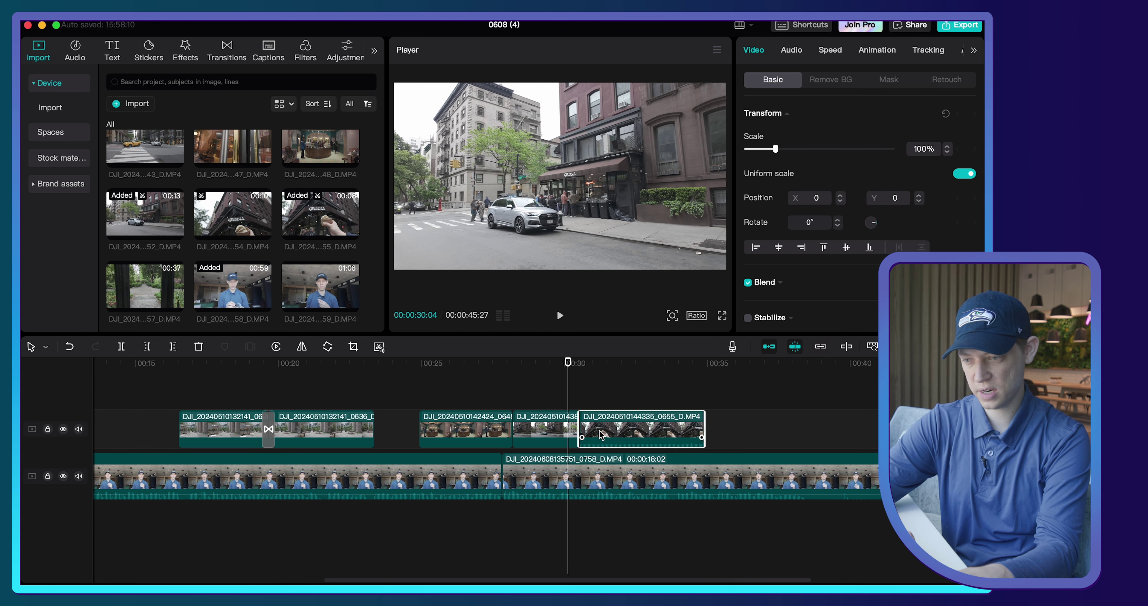
{"action": "right_click", "coordinate": [616, 435]}
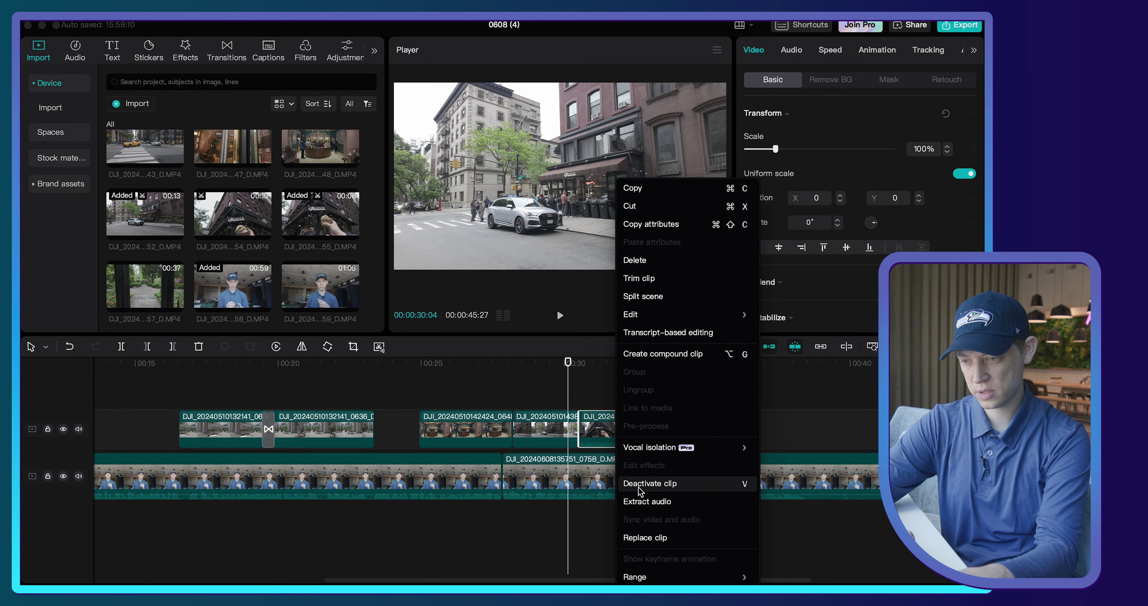
Step: Extract the last B-roll clip's audio and trim its end back to about 33 seconds
{"action": "left_click", "coordinate": [642, 501]}
{"action": "key", "text": "space"}
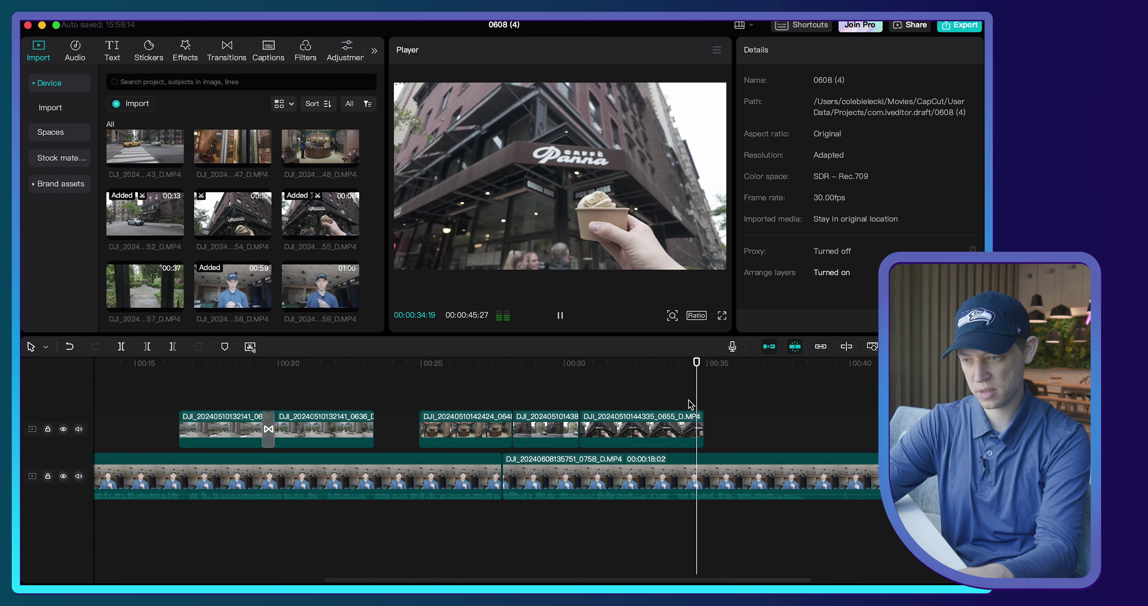
{"action": "left_click", "coordinate": [678, 363]}
{"action": "left_click_drag", "start_coordinate": [699, 429], "coordinate": [671, 429]}
{"action": "left_click", "coordinate": [631, 377]}
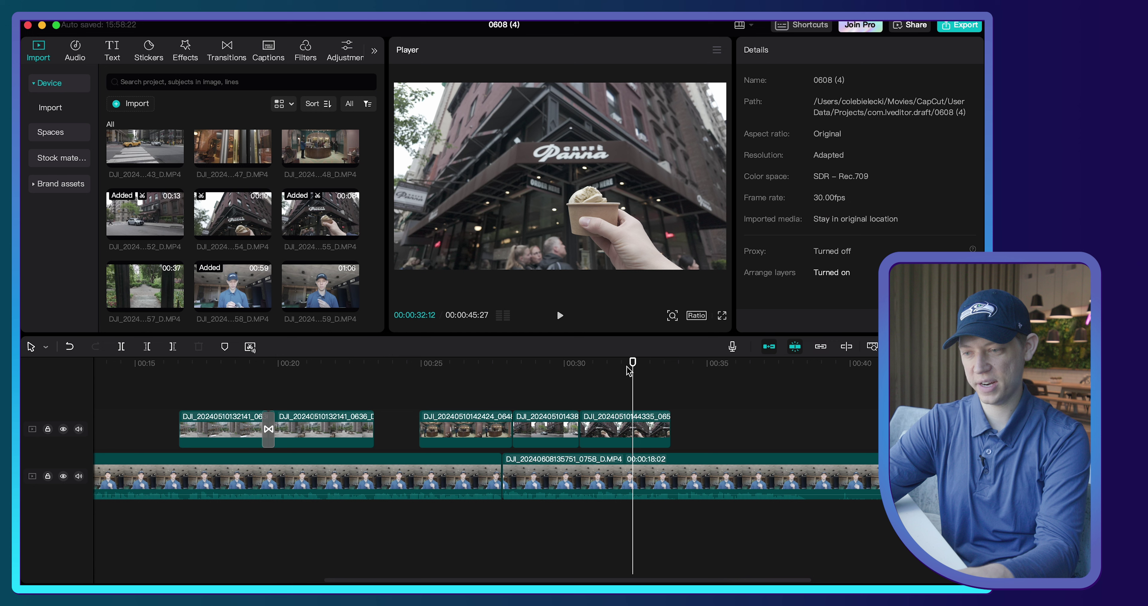
{"action": "left_click", "coordinate": [149, 46]}
Step: Add the white arrow sticker over the ice-cream shot at 44% scale, rotated 90°, with shorter duration
{"action": "left_click_drag", "start_coordinate": [139, 223], "coordinate": [598, 403]}
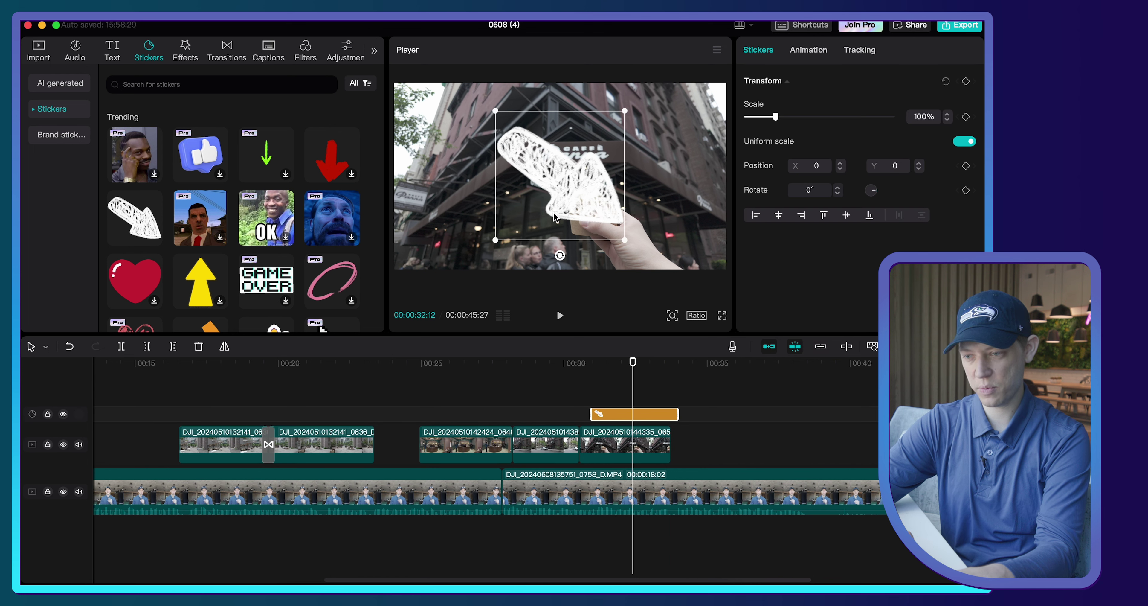
{"action": "left_click_drag", "start_coordinate": [628, 240], "coordinate": [560, 186]}
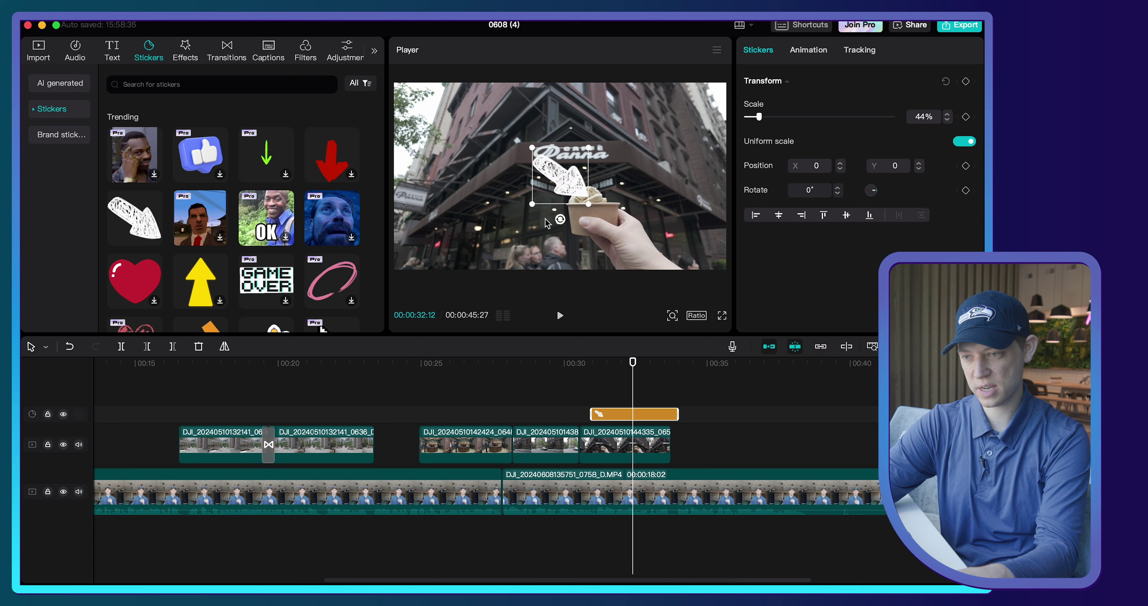
{"action": "left_click_drag", "start_coordinate": [561, 219], "coordinate": [638, 152]}
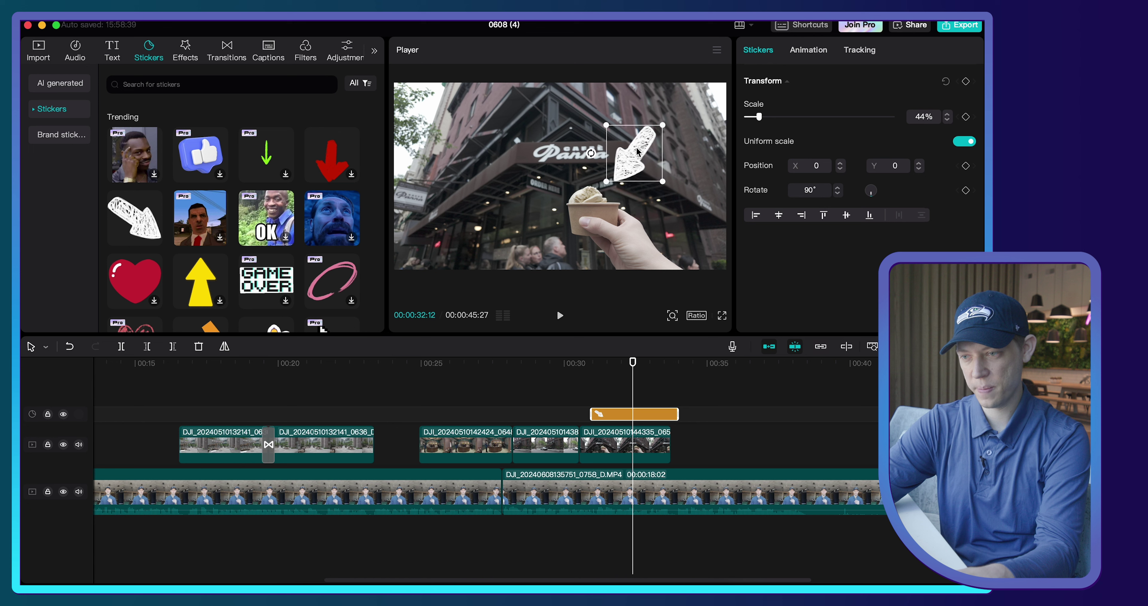
{"action": "left_click_drag", "start_coordinate": [678, 414], "coordinate": [658, 414]}
{"action": "key", "text": "space"}
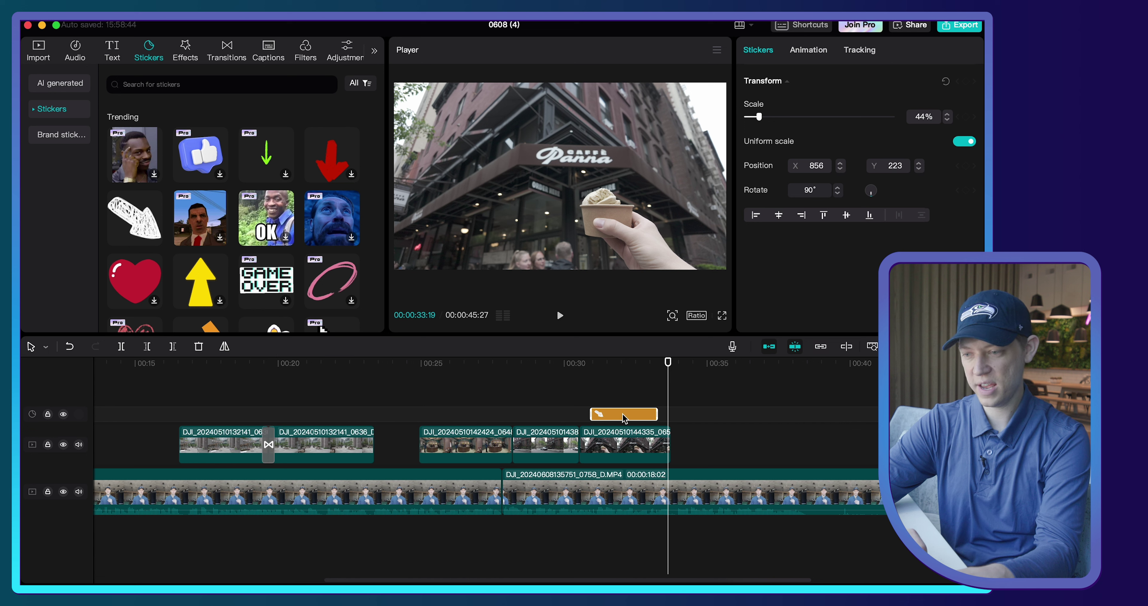
{"action": "left_click", "coordinate": [628, 377]}
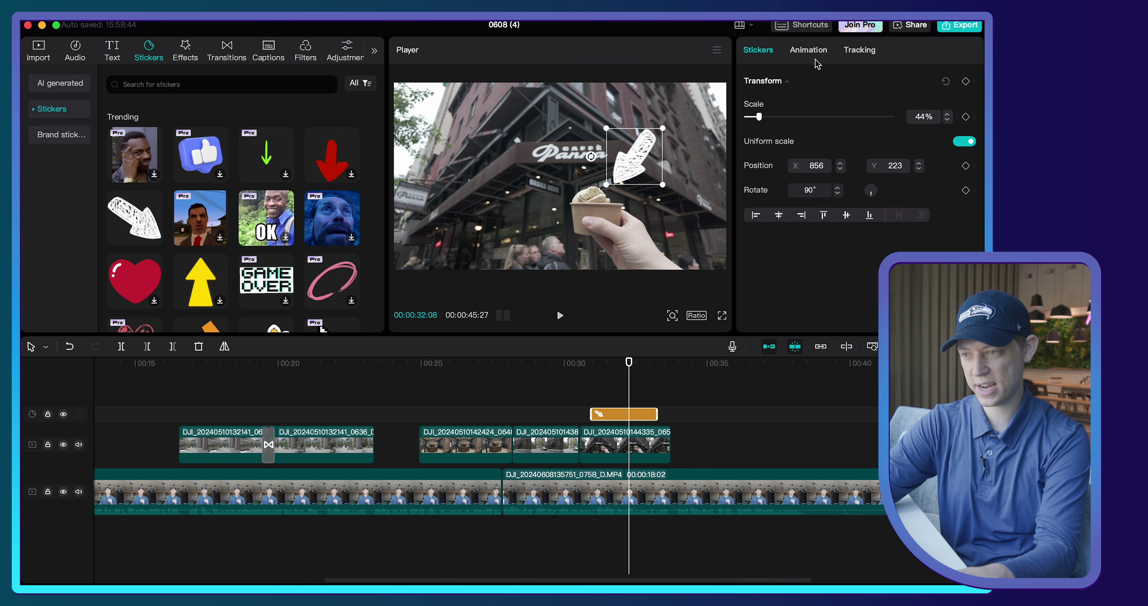
Step: Give the arrow sticker a Slide Left in-animation and a Slide Right out-animation
{"action": "left_click", "coordinate": [809, 50]}
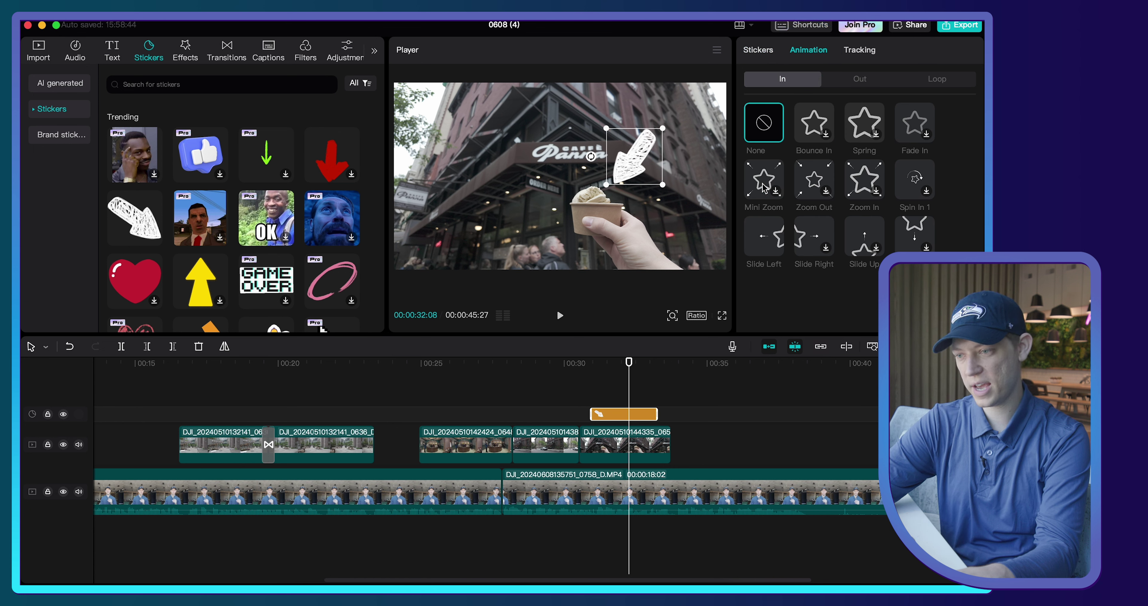
{"action": "left_click", "coordinate": [764, 240]}
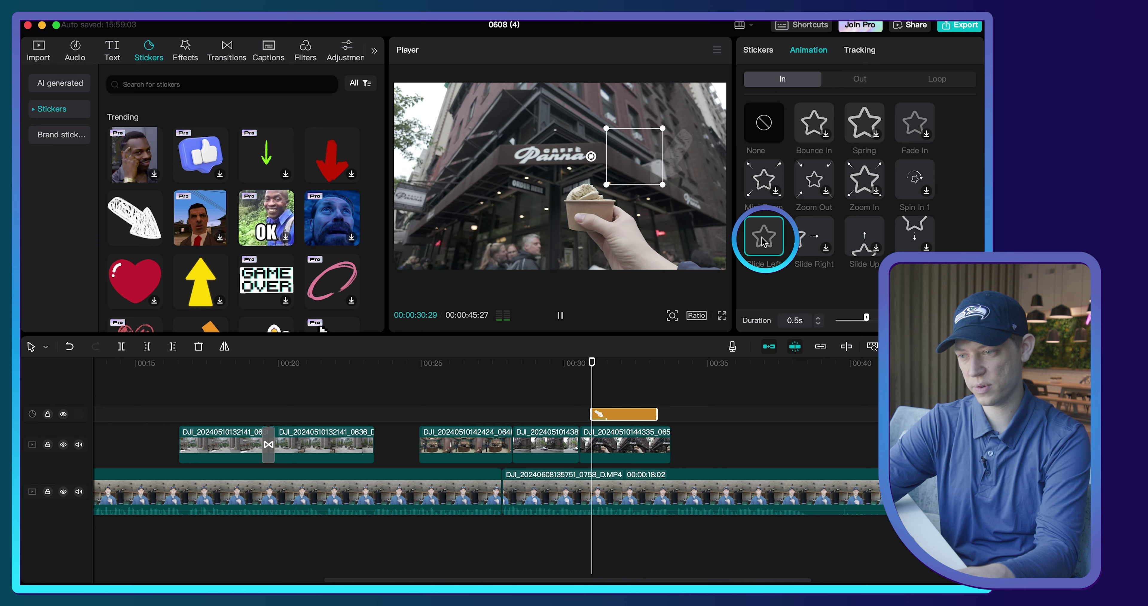
{"action": "left_click", "coordinate": [865, 81]}
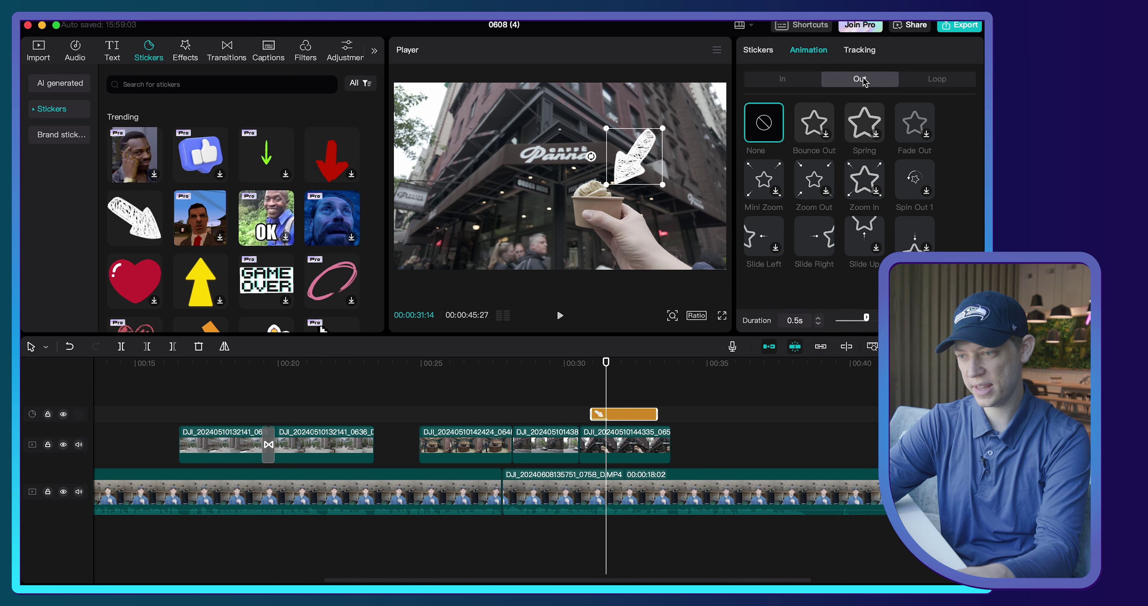
{"action": "left_click", "coordinate": [809, 234]}
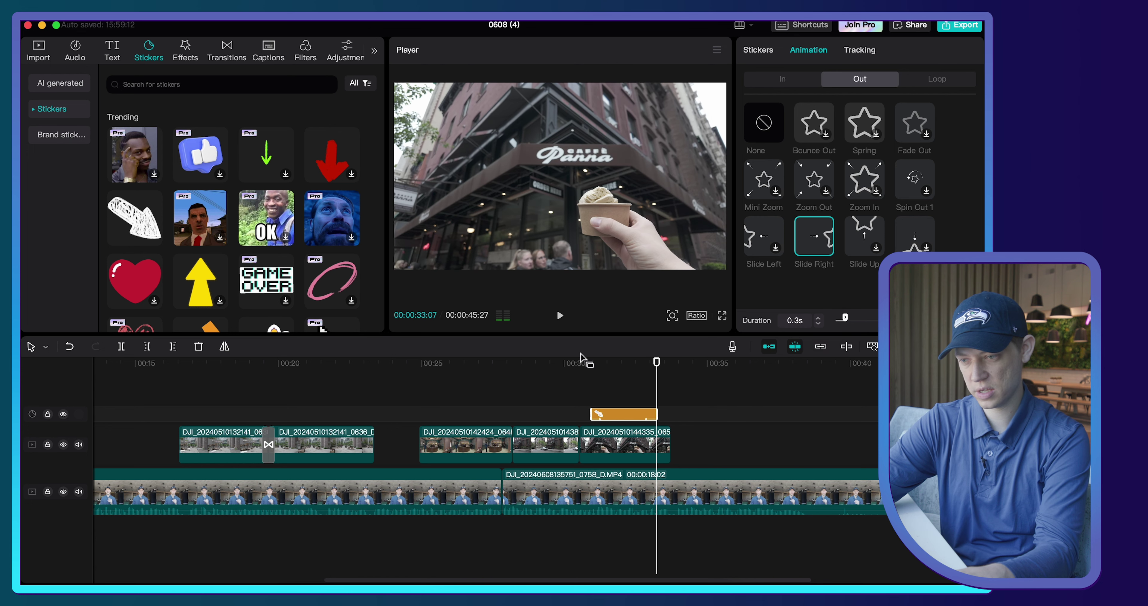
Step: Play back from about 30 seconds to check the sticker's animation
{"action": "left_click", "coordinate": [565, 369]}
{"action": "key", "text": "space"}
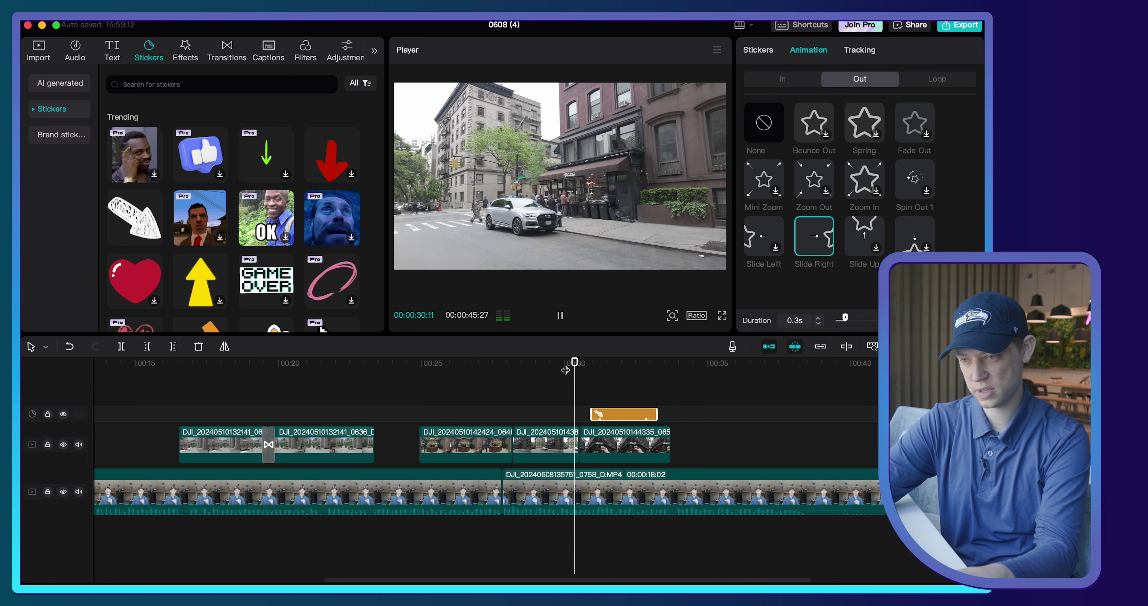
{"action": "key", "text": "space"}
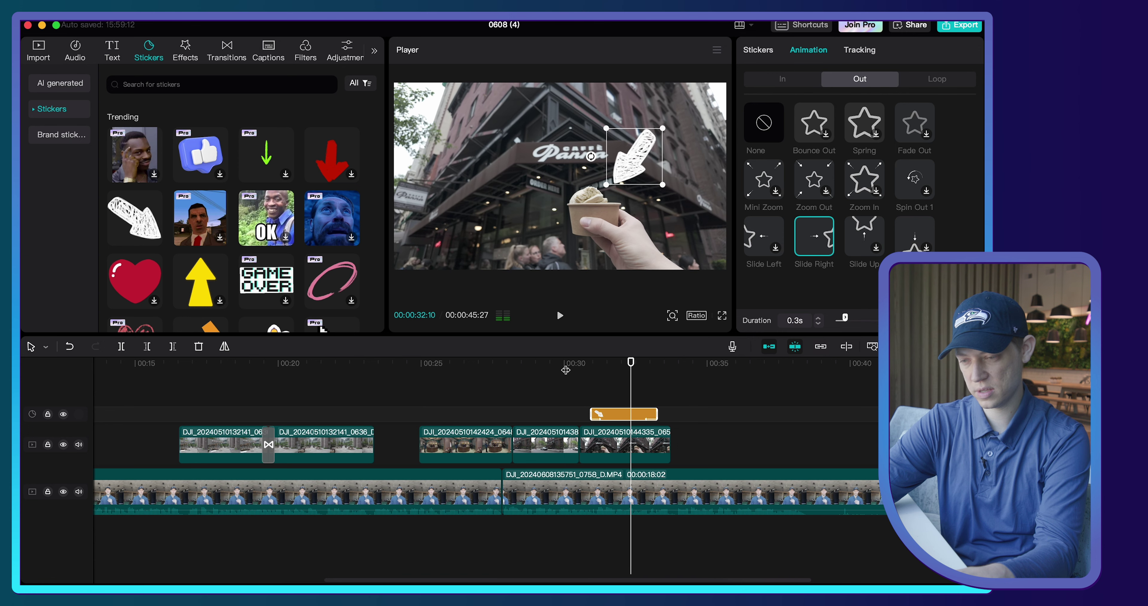
{"action": "left_click", "coordinate": [598, 446]}
{"action": "left_click", "coordinate": [556, 395]}
{"action": "key", "text": "space"}
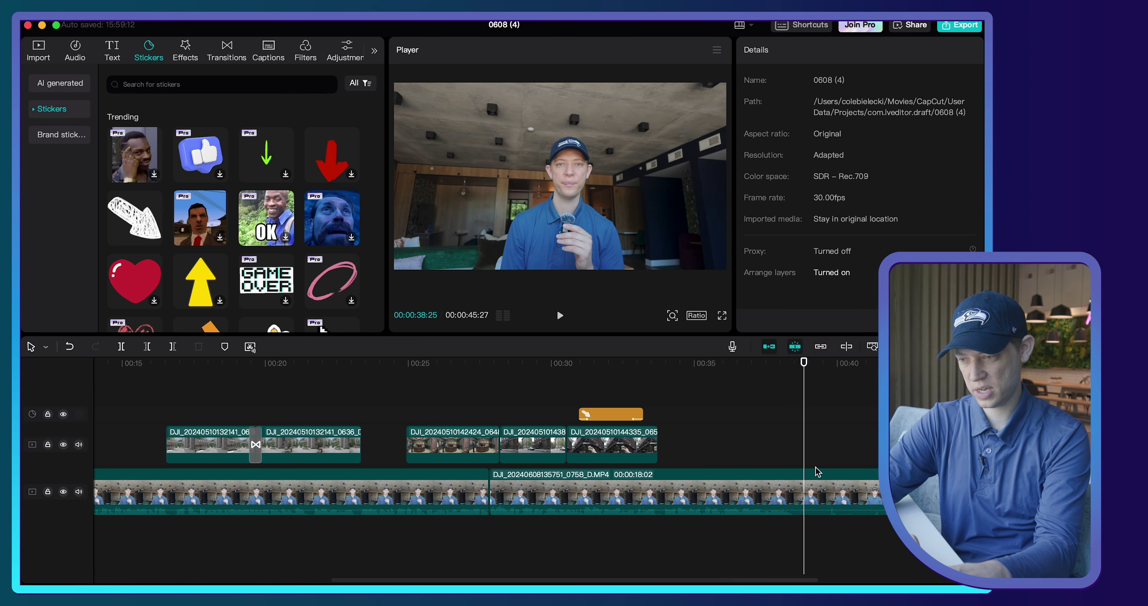
{"action": "scroll", "coordinate": [816, 472], "scroll_direction": "right", "scroll_amount": 5}
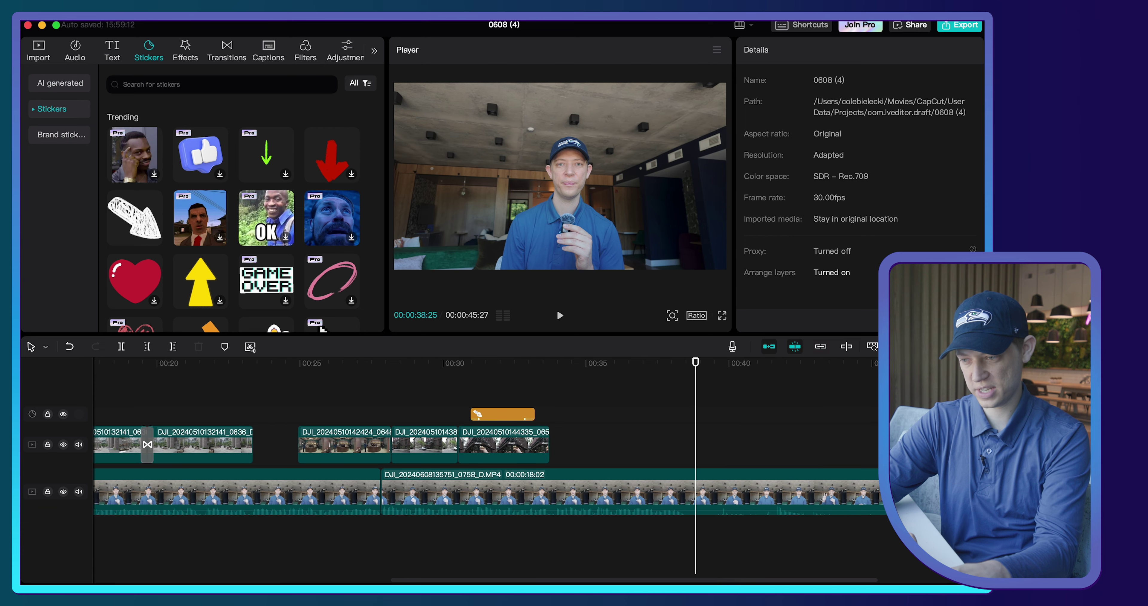
Step: Shorten the talking-head clip to 10:24 and add a silent park clip after the last B-roll
{"action": "left_click", "coordinate": [798, 499]}
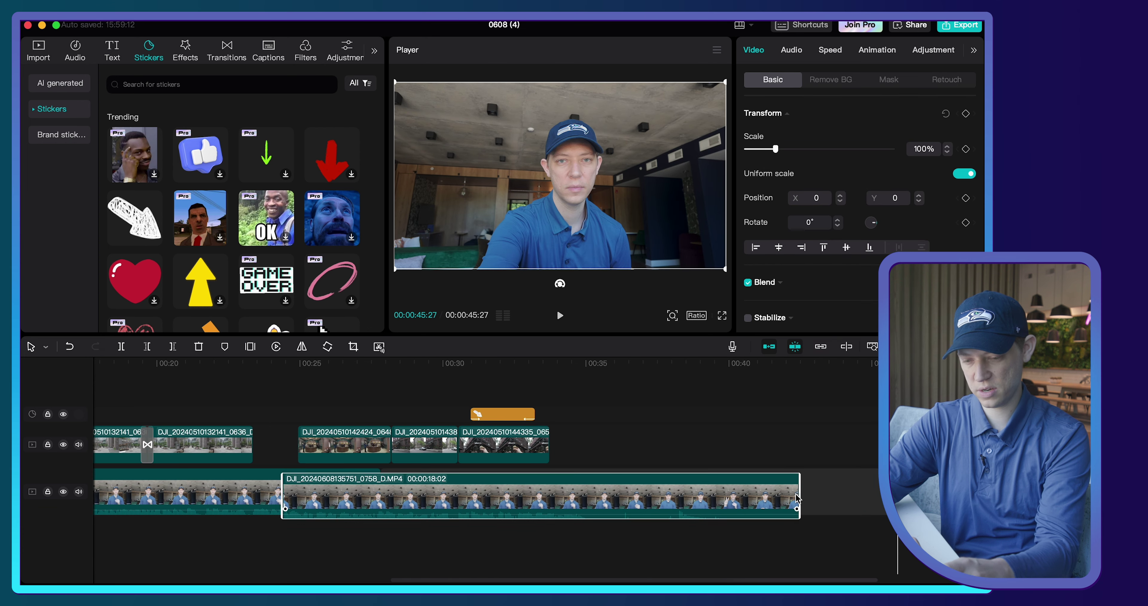
{"action": "left_click_drag", "start_coordinate": [887, 490], "coordinate": [691, 490]}
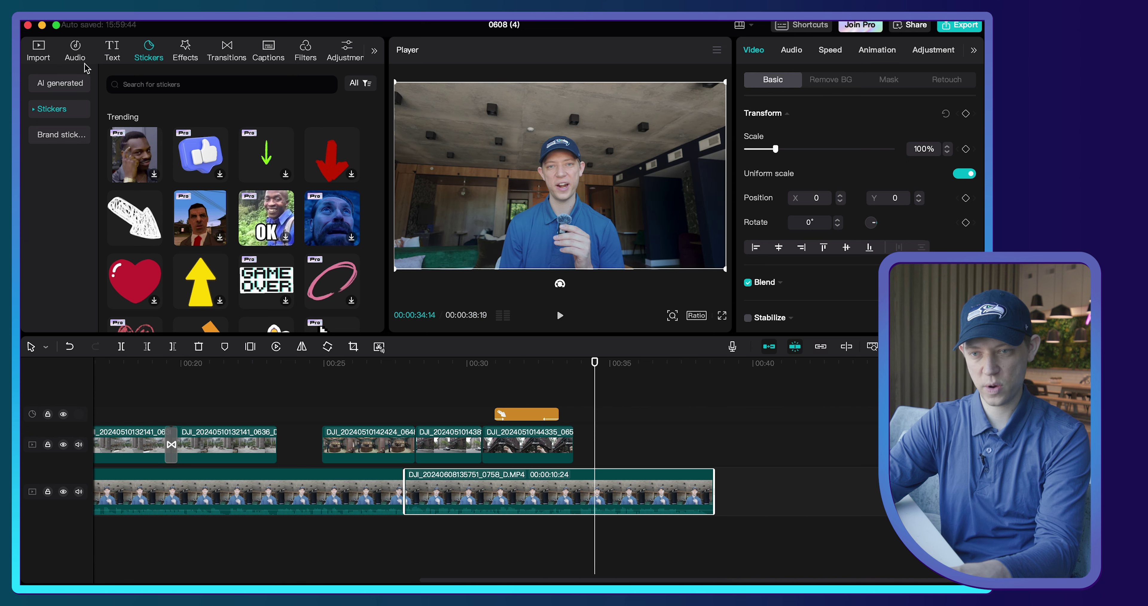
{"action": "left_click", "coordinate": [44, 56]}
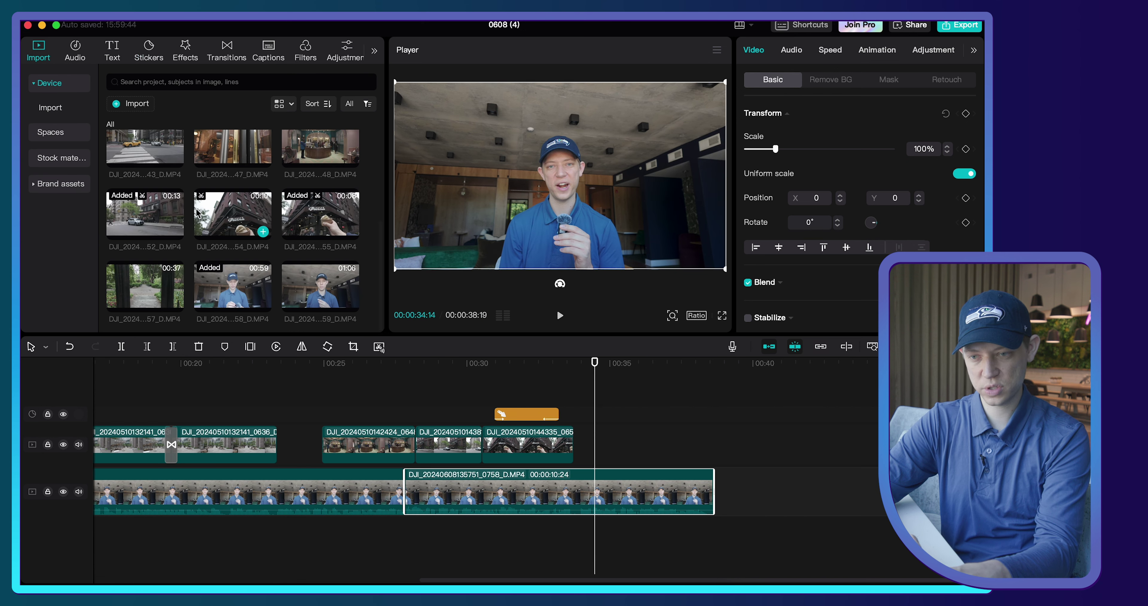
{"action": "left_click", "coordinate": [142, 262]}
{"action": "key", "text": "space"}
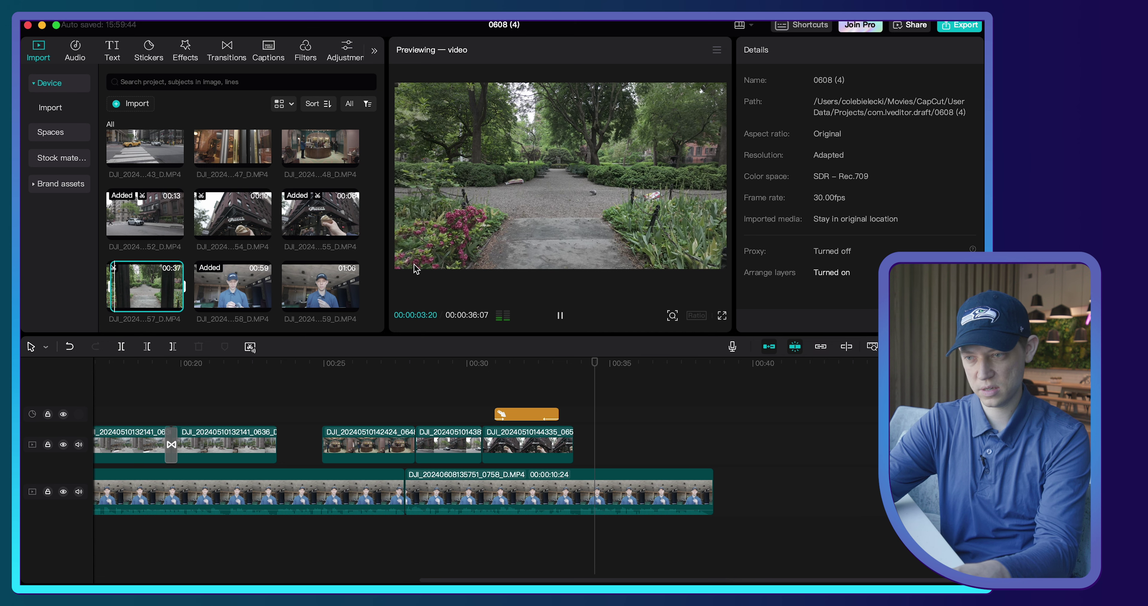
{"action": "key", "text": "space"}
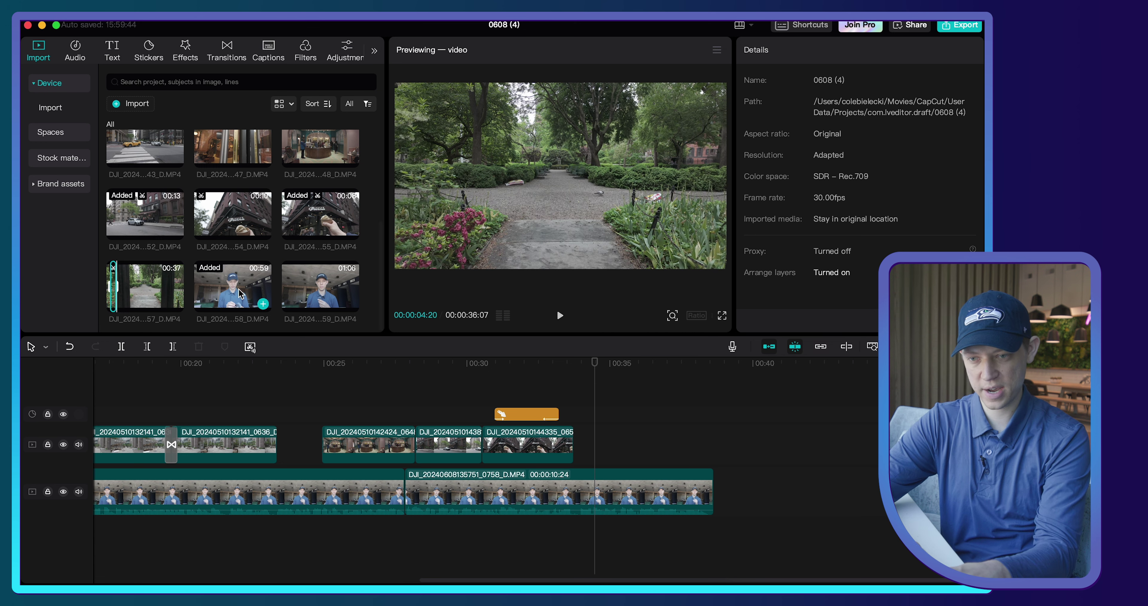
{"action": "left_click_drag", "start_coordinate": [114, 283], "coordinate": [579, 447]}
{"action": "right_click", "coordinate": [613, 452]}
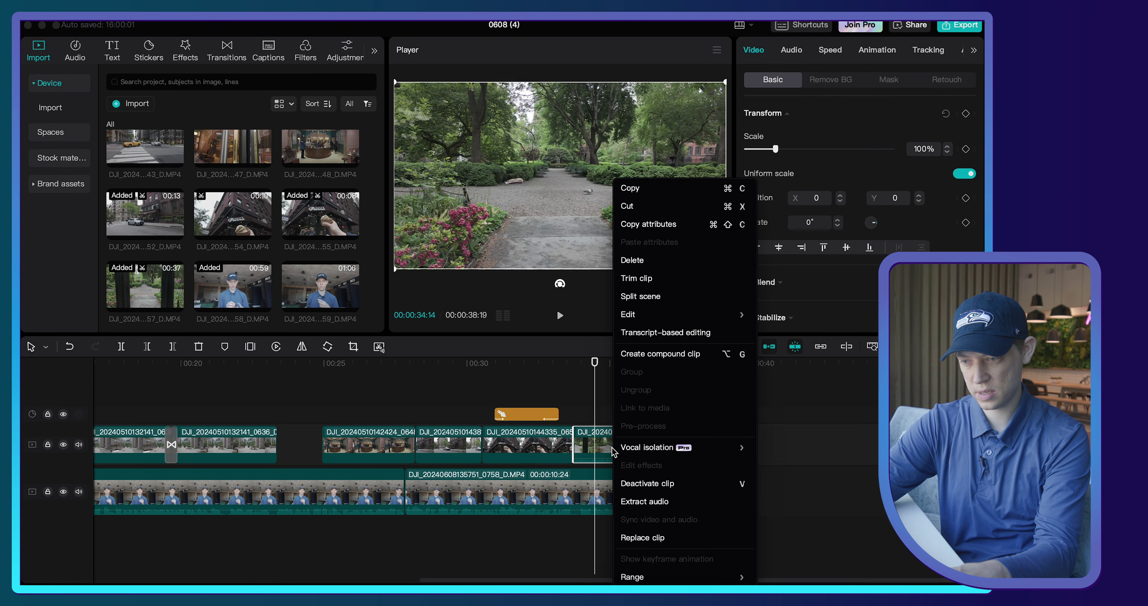
{"action": "left_click", "coordinate": [632, 502]}
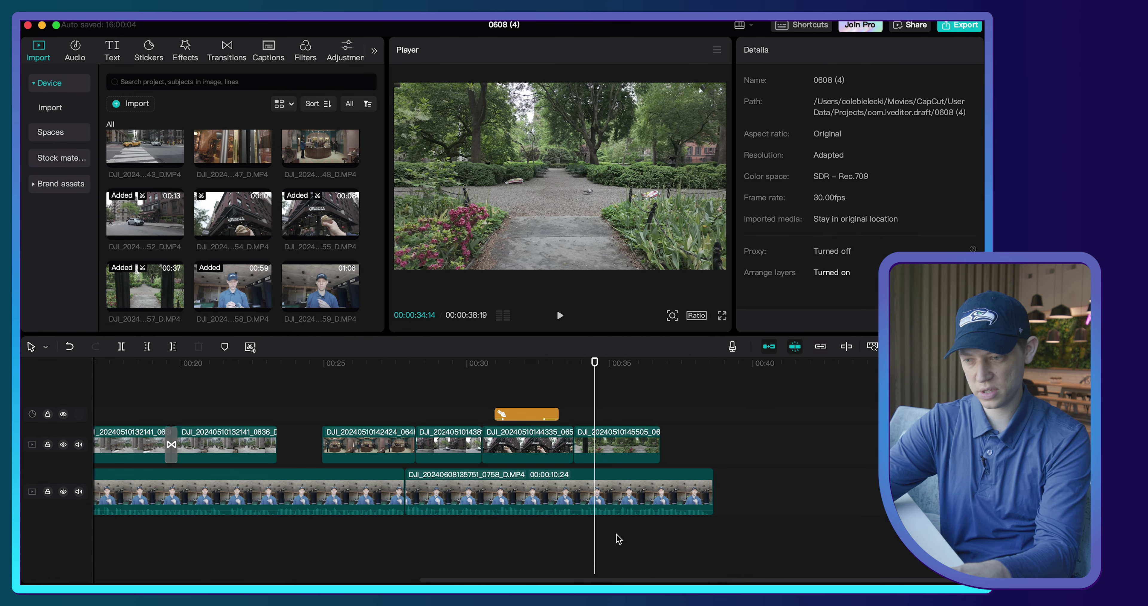
Step: Mark an in/out section of the park clip, add it after the first one, and delete its audio
{"action": "left_click", "coordinate": [149, 264]}
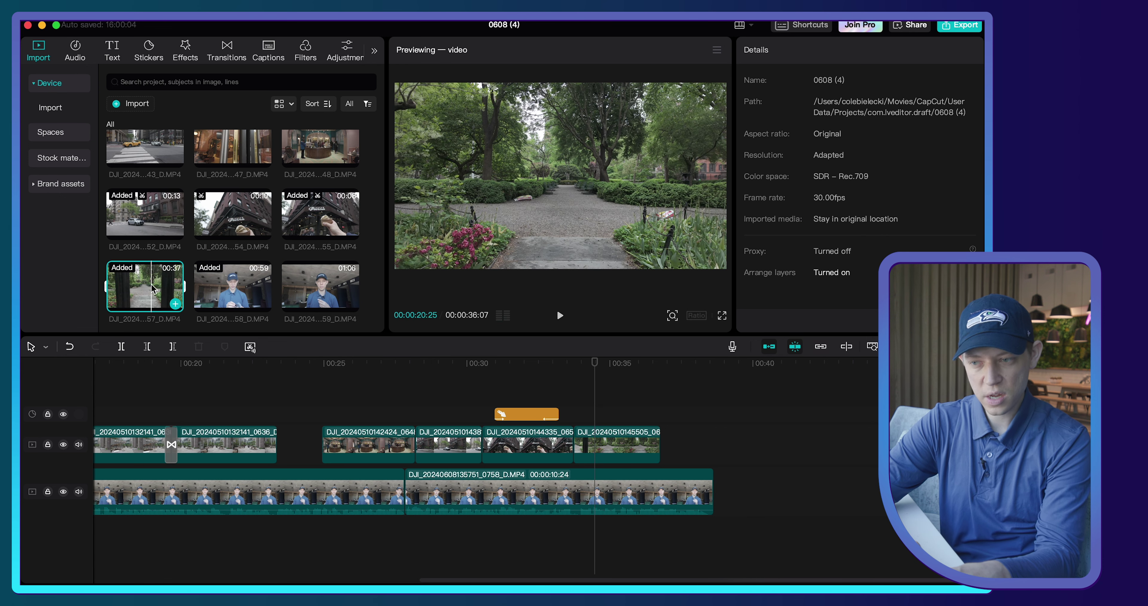
{"action": "mouse_move", "coordinate": [164, 283]}
{"action": "left_mouse_down"}
{"action": "mouse_move", "coordinate": [152, 291]}
{"action": "mouse_move", "coordinate": [162, 289]}
{"action": "left_mouse_up"}
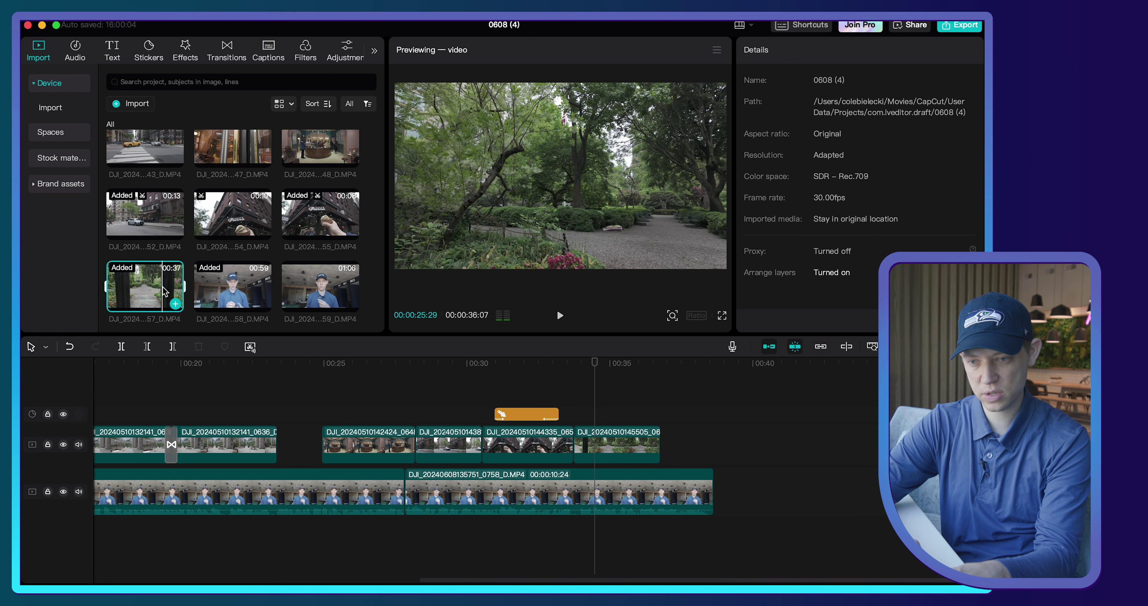
{"action": "key", "text": "i"}
{"action": "key", "text": "space"}
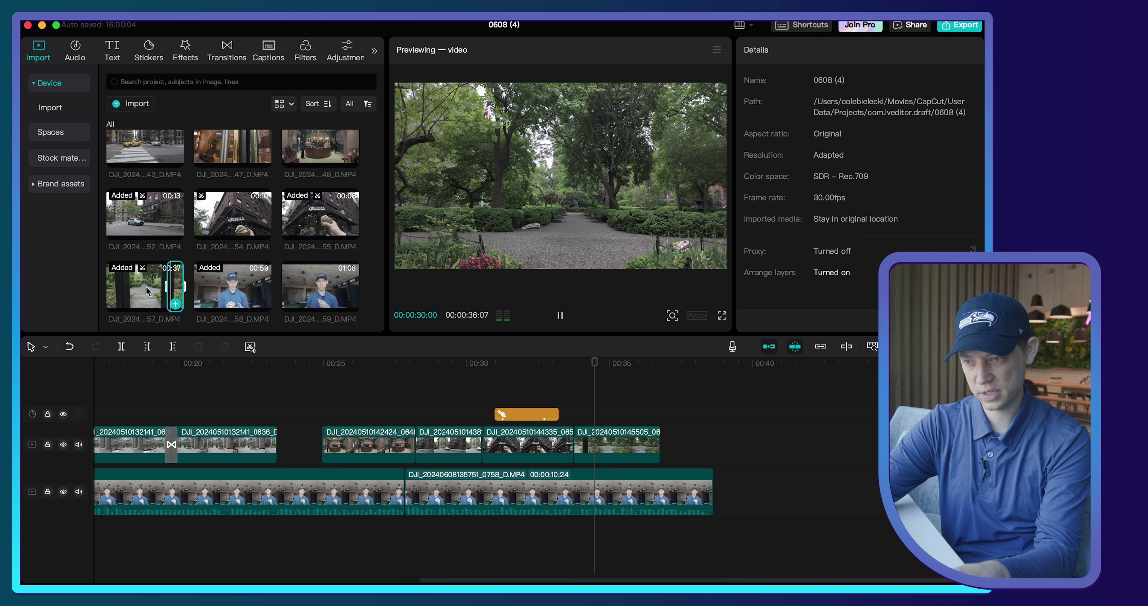
{"action": "key", "text": "o"}
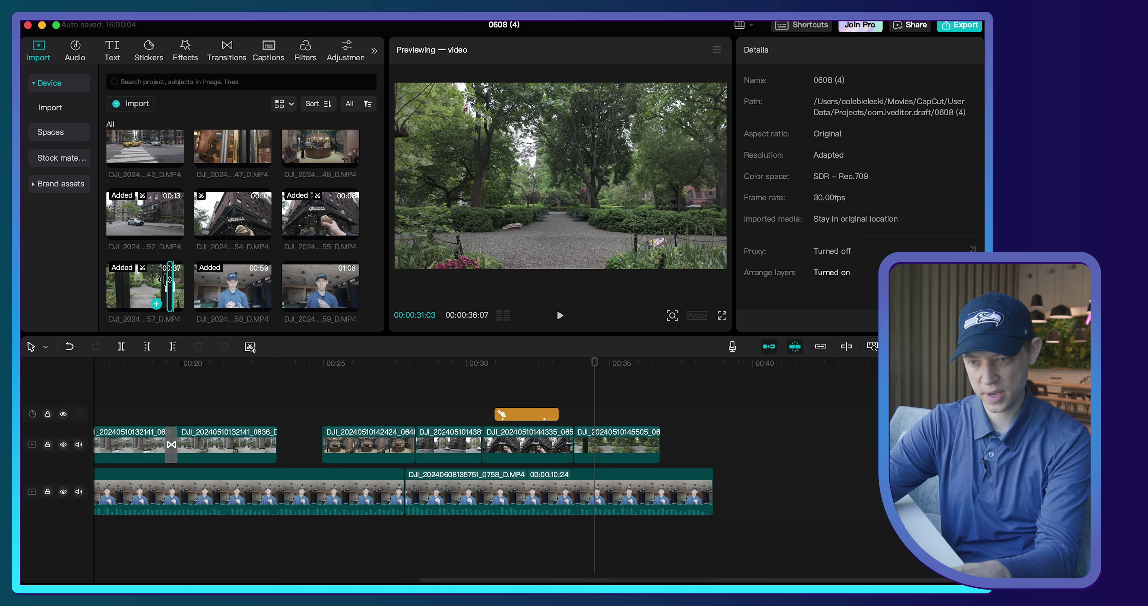
{"action": "left_click_drag", "start_coordinate": [172, 276], "coordinate": [755, 442]}
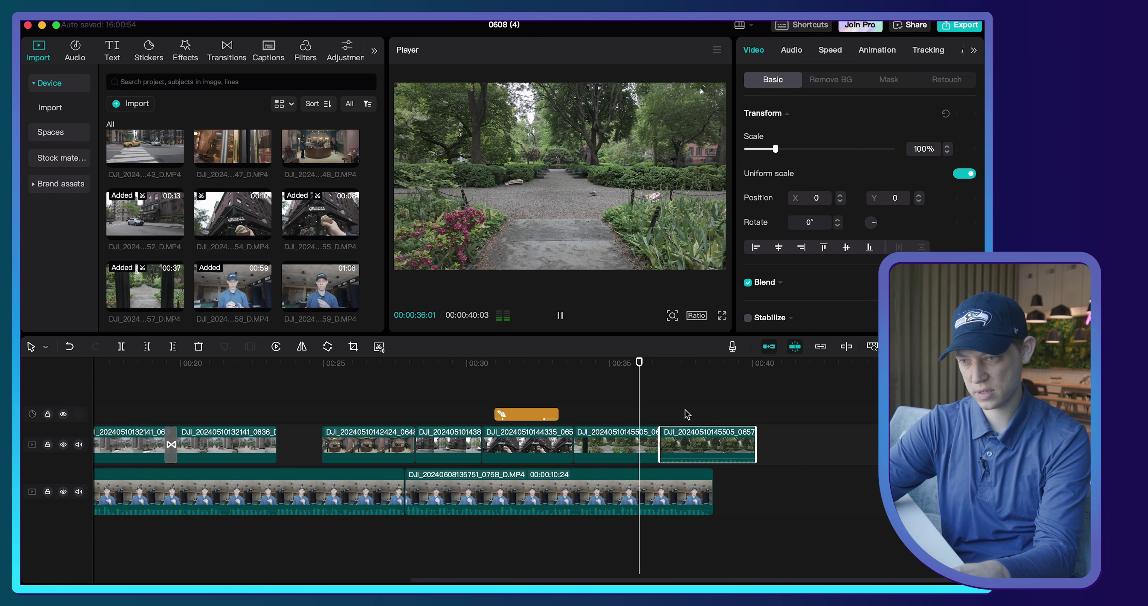
{"action": "key", "text": "space"}
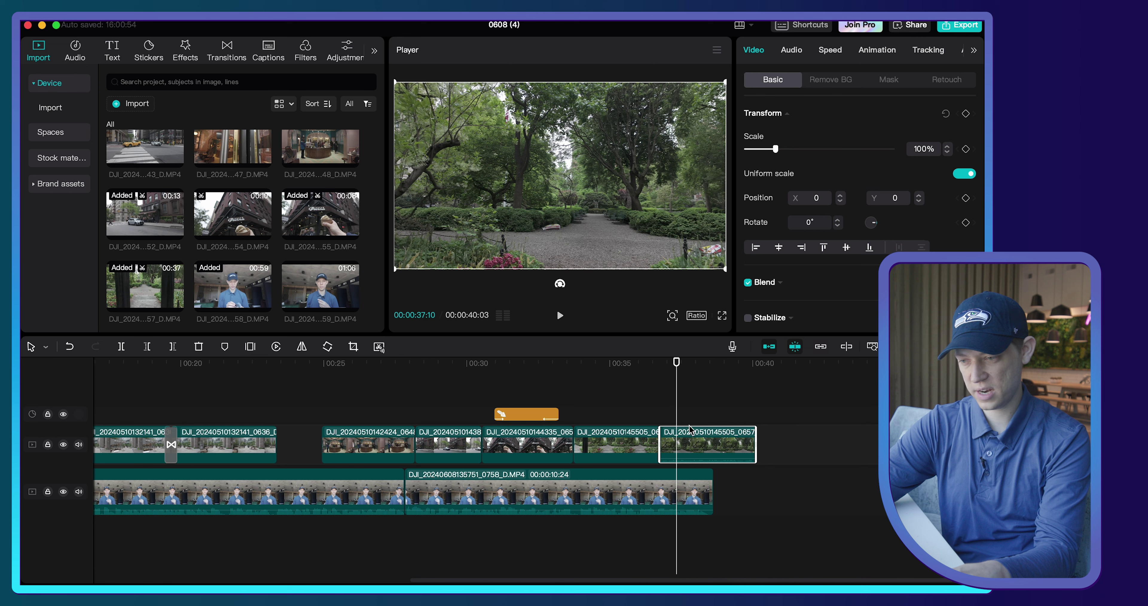
{"action": "right_click", "coordinate": [698, 441]}
{"action": "left_click", "coordinate": [713, 506]}
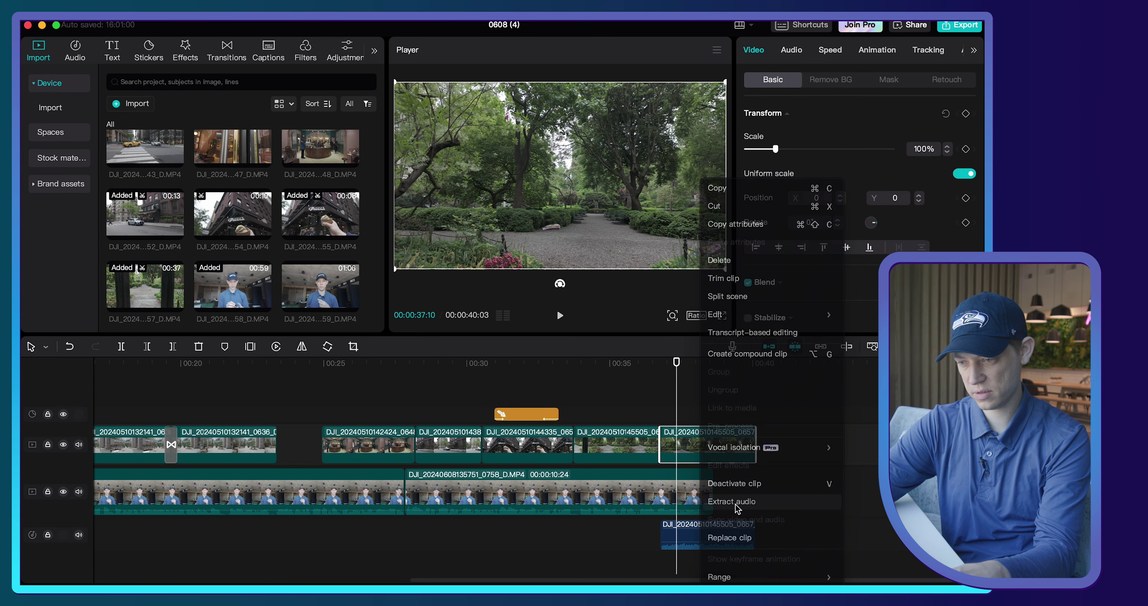
{"action": "key", "text": "Delete"}
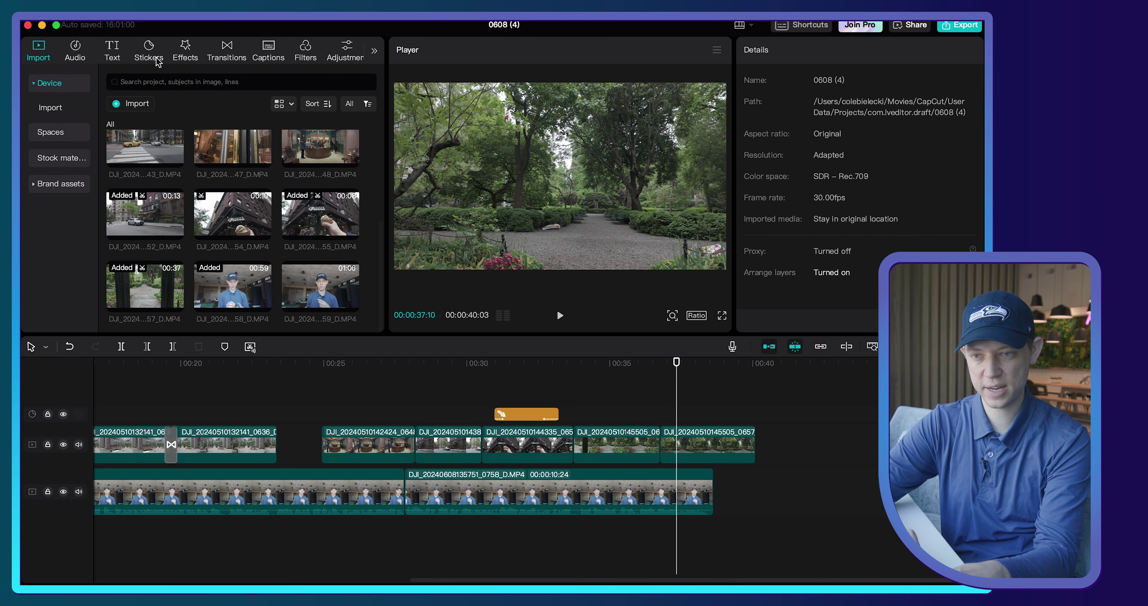
Step: Put a Pull Out transition between the last two B-roll clips and play it back
{"action": "left_click", "coordinate": [227, 50]}
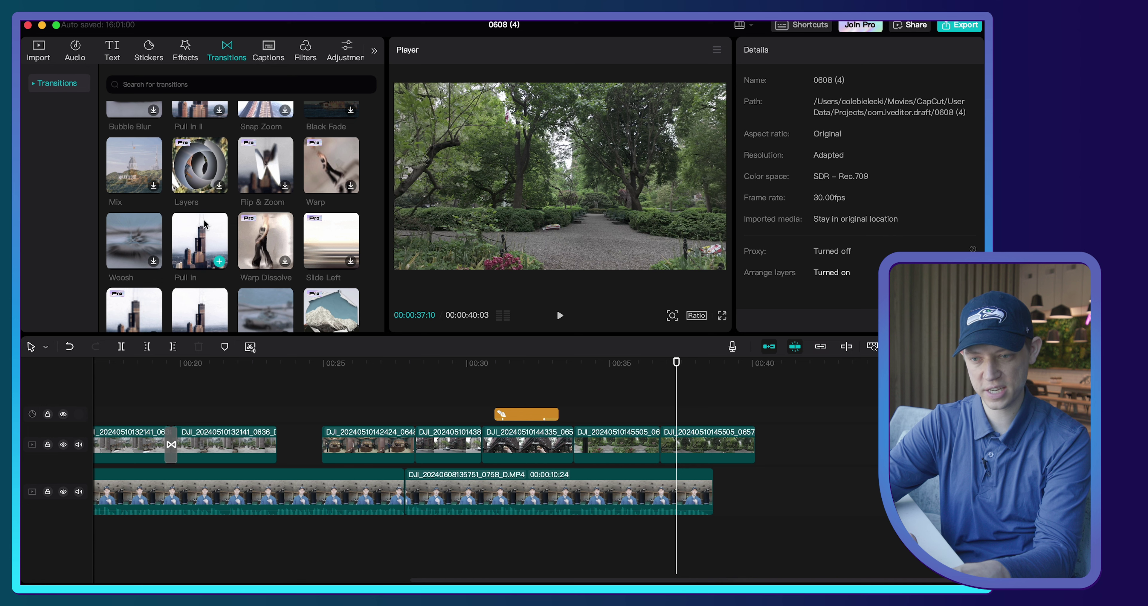
{"action": "scroll", "coordinate": [204, 222], "scroll_direction": "down", "scroll_amount": 2}
{"action": "left_click_drag", "start_coordinate": [194, 263], "coordinate": [656, 459]}
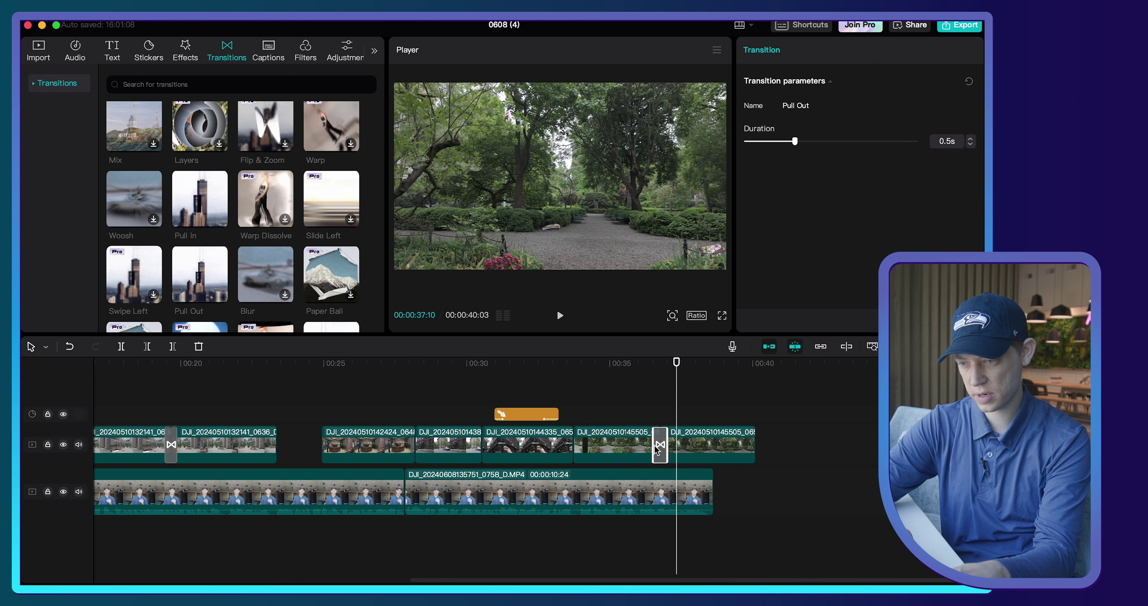
{"action": "key", "text": "space"}
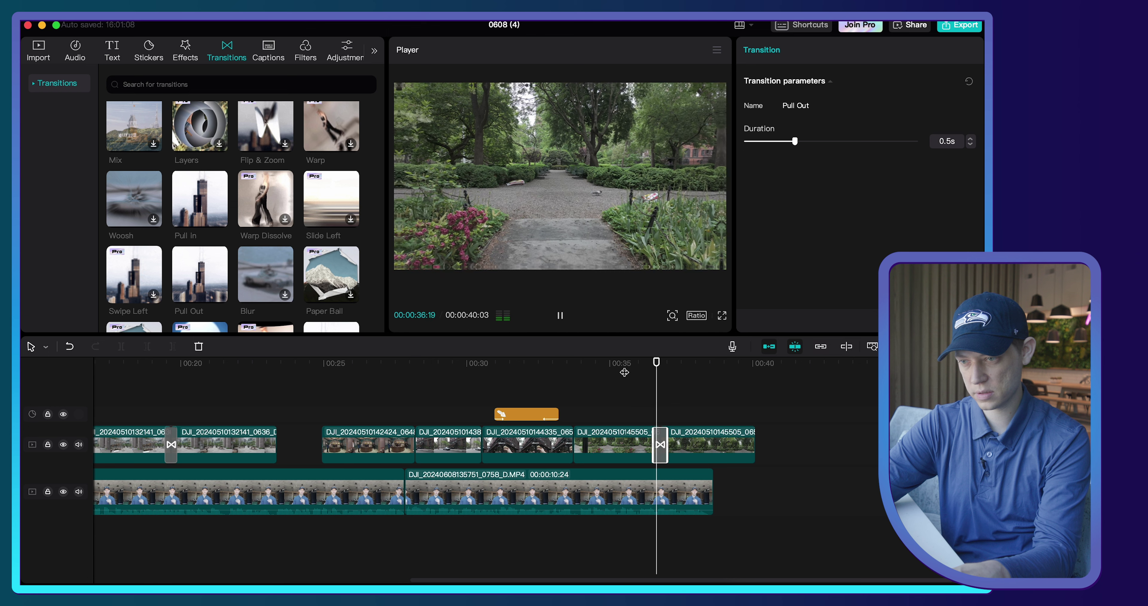
{"action": "key", "text": "space"}
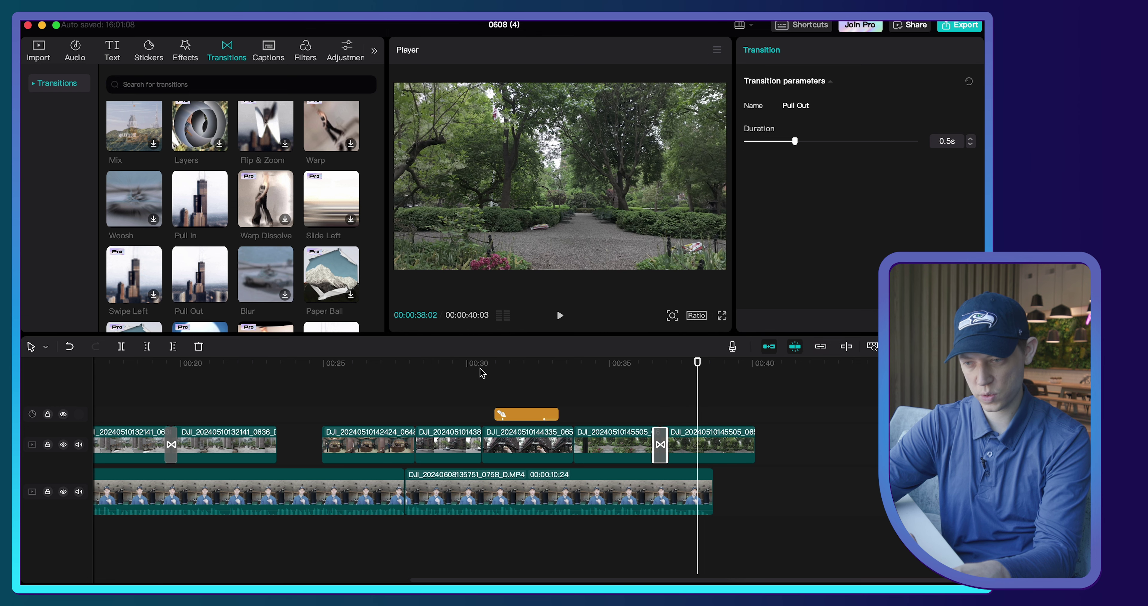
Step: Add a Pull in transition at an earlier B-roll cut near 30 seconds and preview it
{"action": "left_click", "coordinate": [477, 380]}
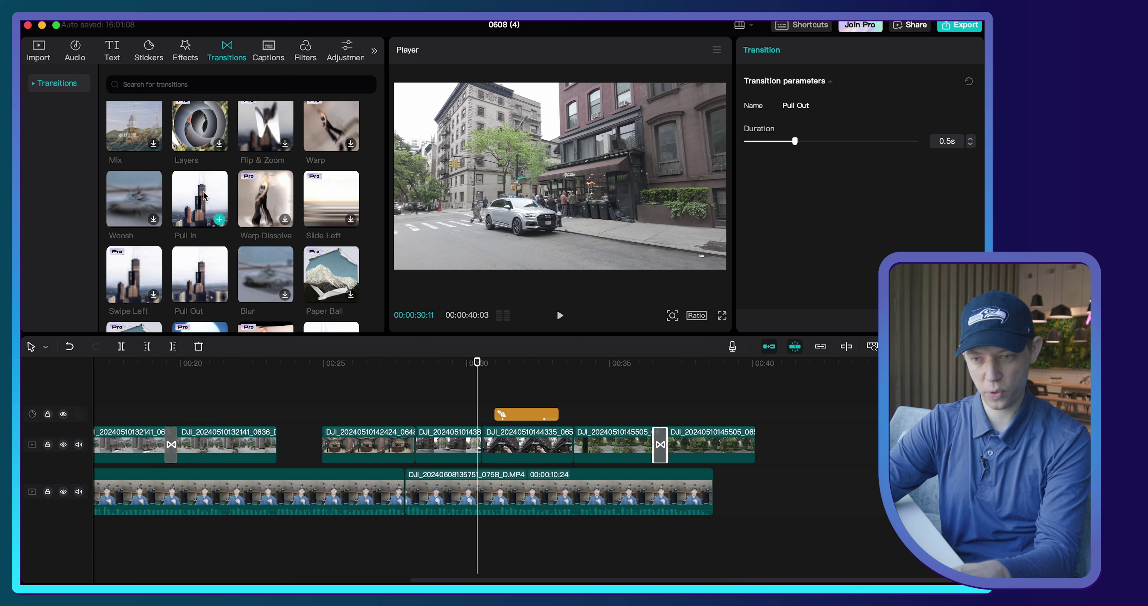
{"action": "left_click_drag", "start_coordinate": [215, 208], "coordinate": [476, 452]}
{"action": "left_click", "coordinate": [442, 370]}
{"action": "key", "text": "space"}
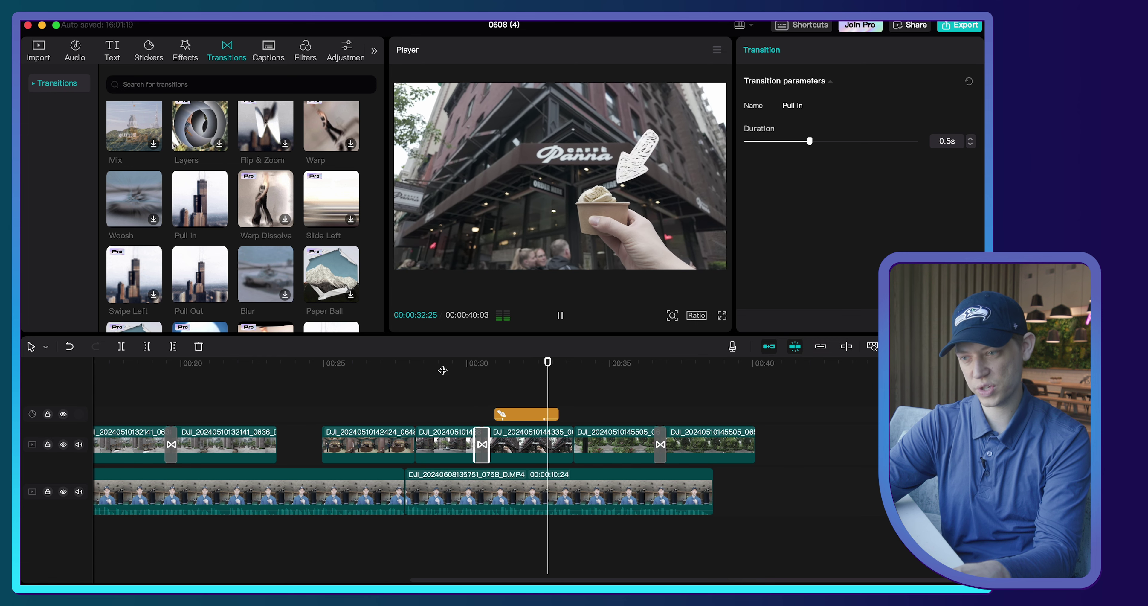
{"action": "key", "text": "space"}
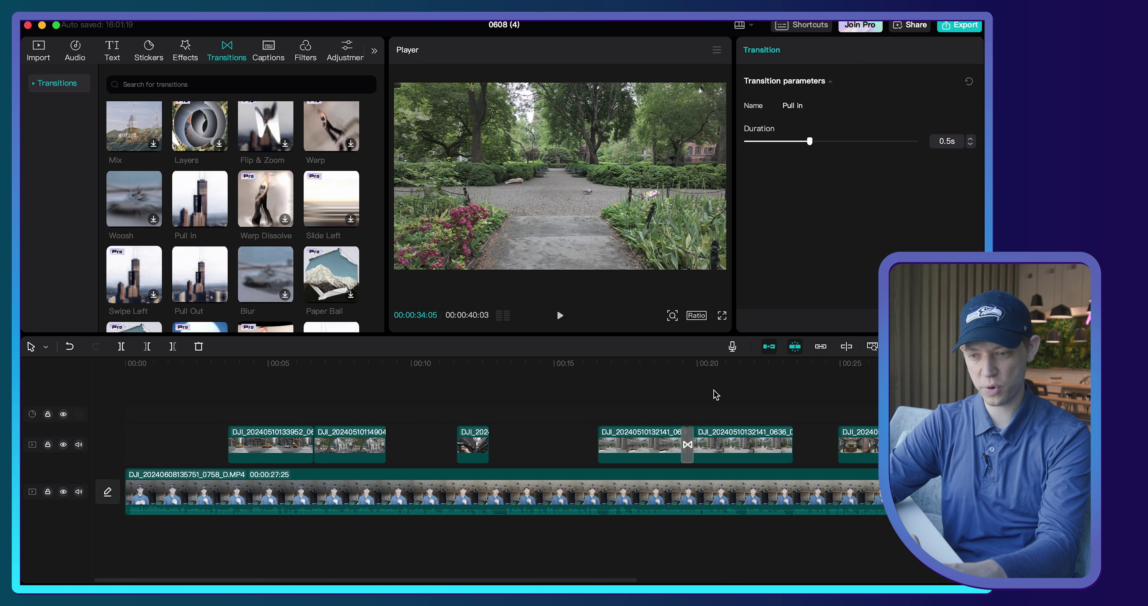
{"action": "scroll", "coordinate": [717, 395], "scroll_direction": "right", "scroll_amount": 5}
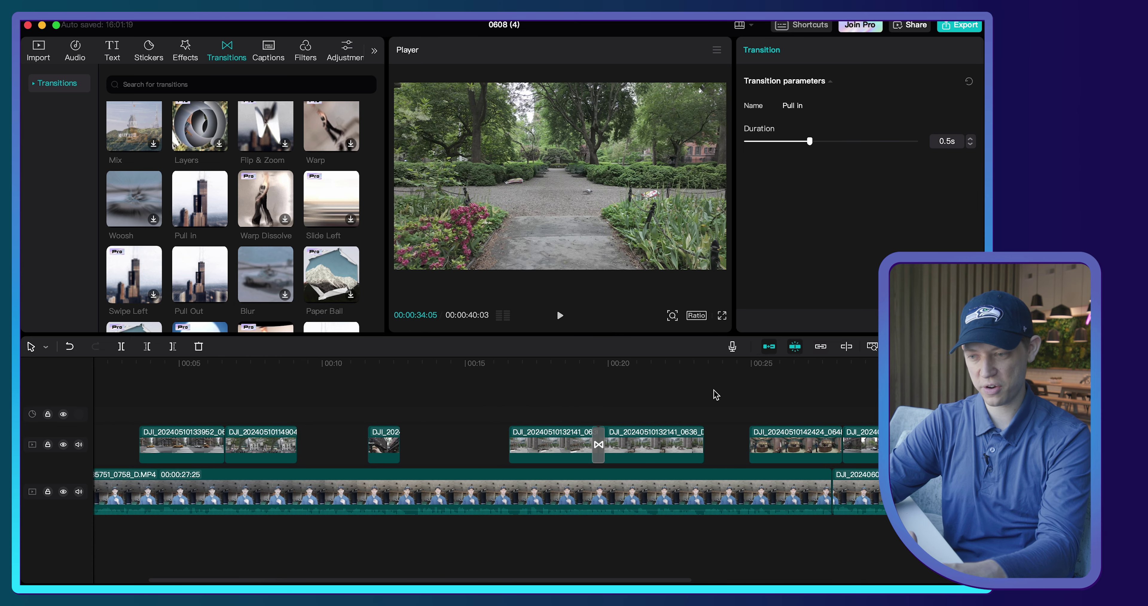
{"action": "scroll", "coordinate": [715, 392], "scroll_direction": "down", "scroll_amount": 5}
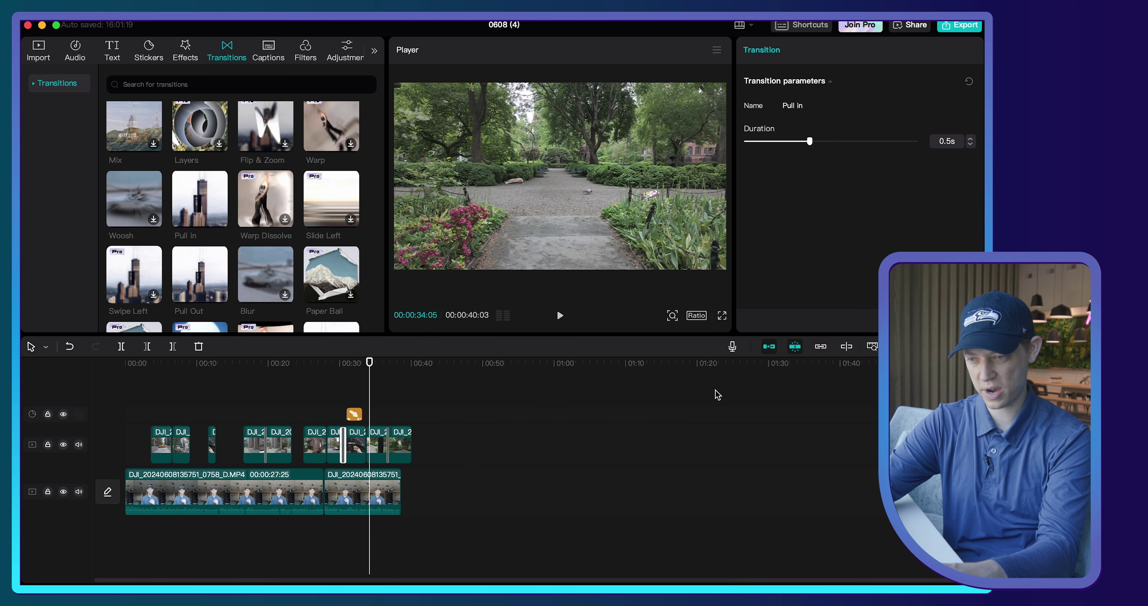
{"action": "scroll", "coordinate": [715, 392], "scroll_direction": "up", "scroll_amount": 2}
{"action": "left_click", "coordinate": [75, 50]}
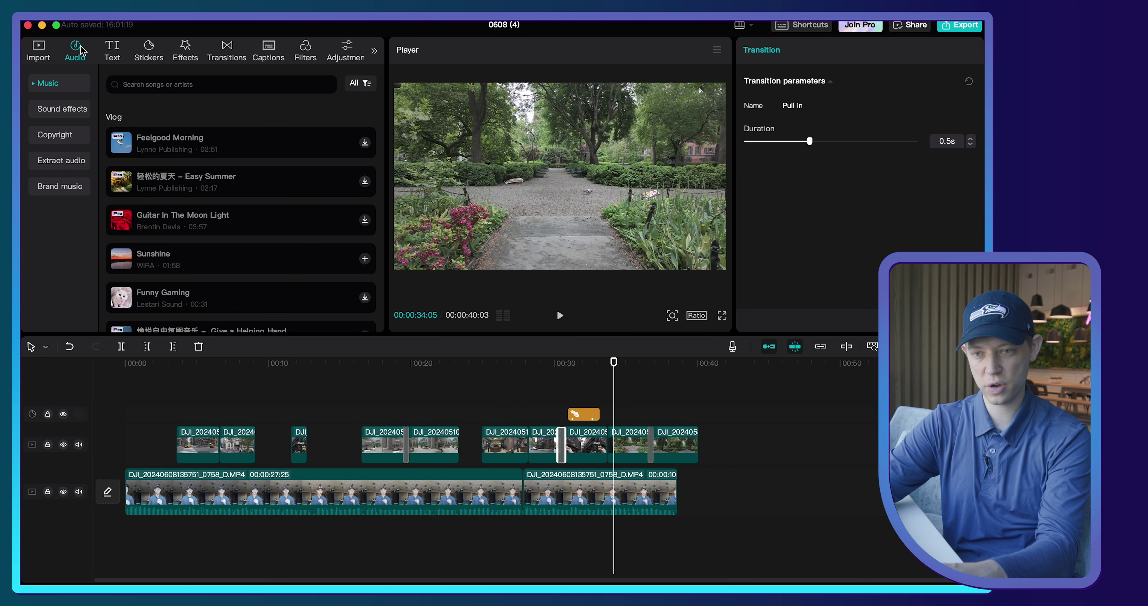
Step: Preview 'Sunshine' by WIRA and place it on a music track under the video from zero
{"action": "scroll", "coordinate": [186, 192], "scroll_direction": "down", "scroll_amount": 3}
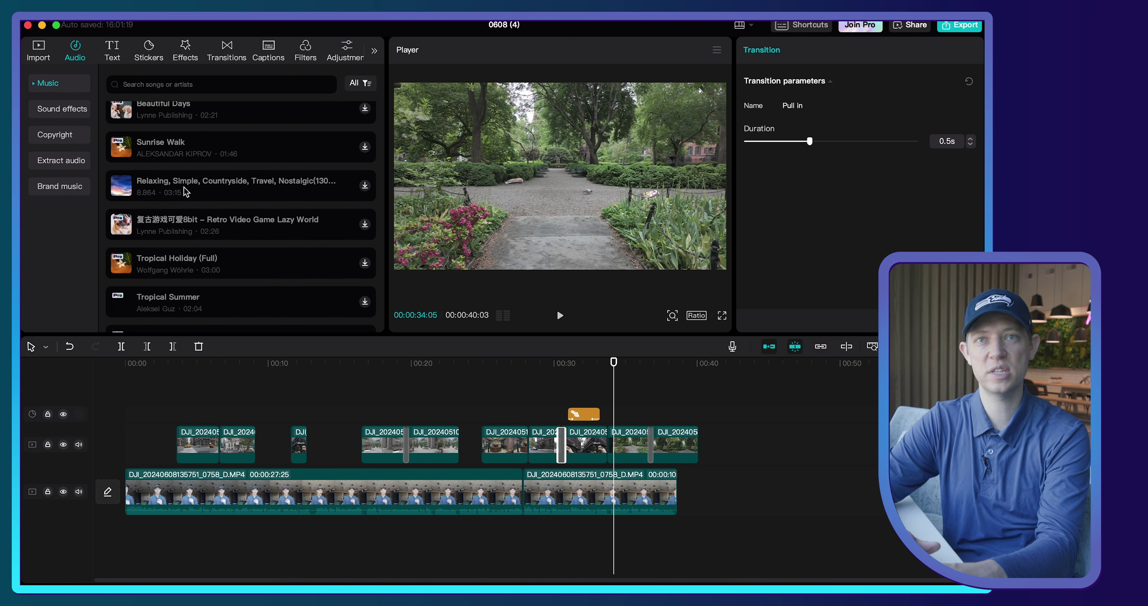
{"action": "scroll", "coordinate": [186, 192], "scroll_direction": "down", "scroll_amount": 5}
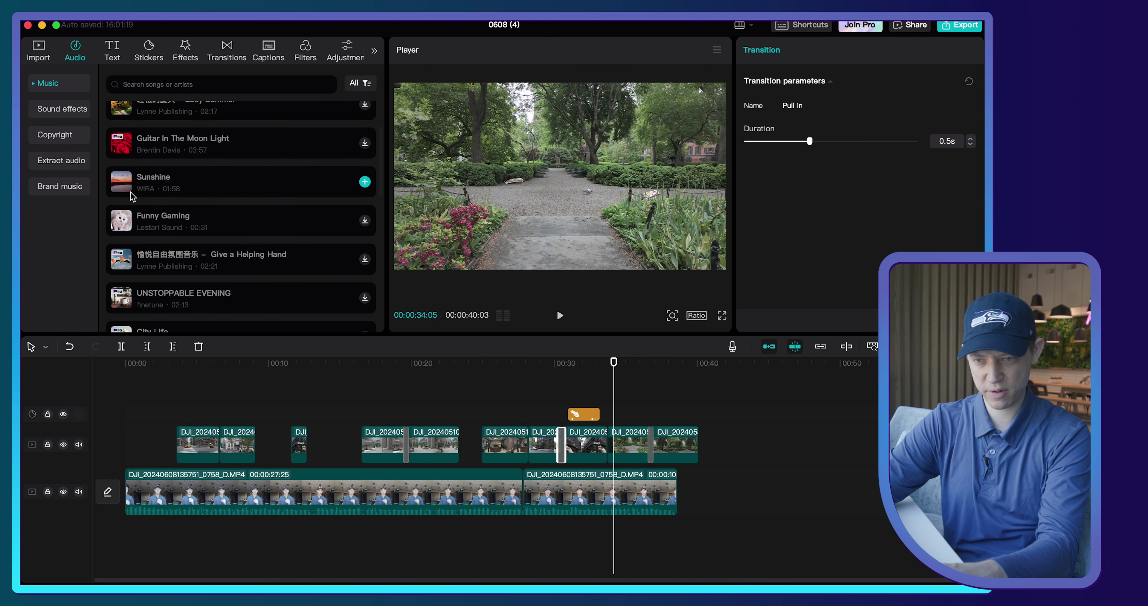
{"action": "left_click", "coordinate": [188, 178]}
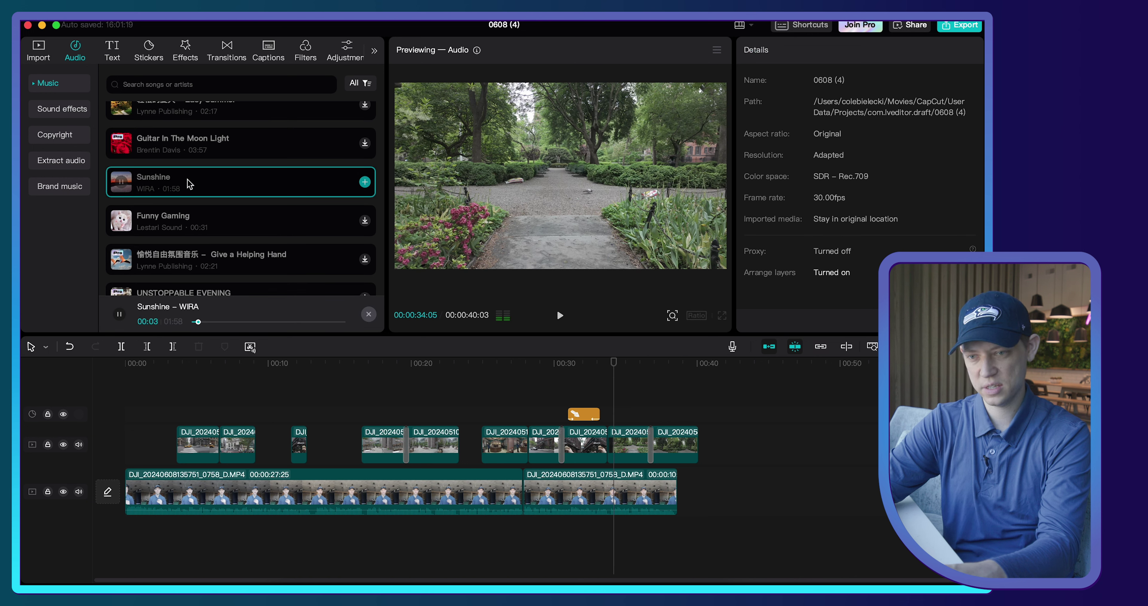
{"action": "left_click_drag", "start_coordinate": [188, 179], "coordinate": [179, 535]}
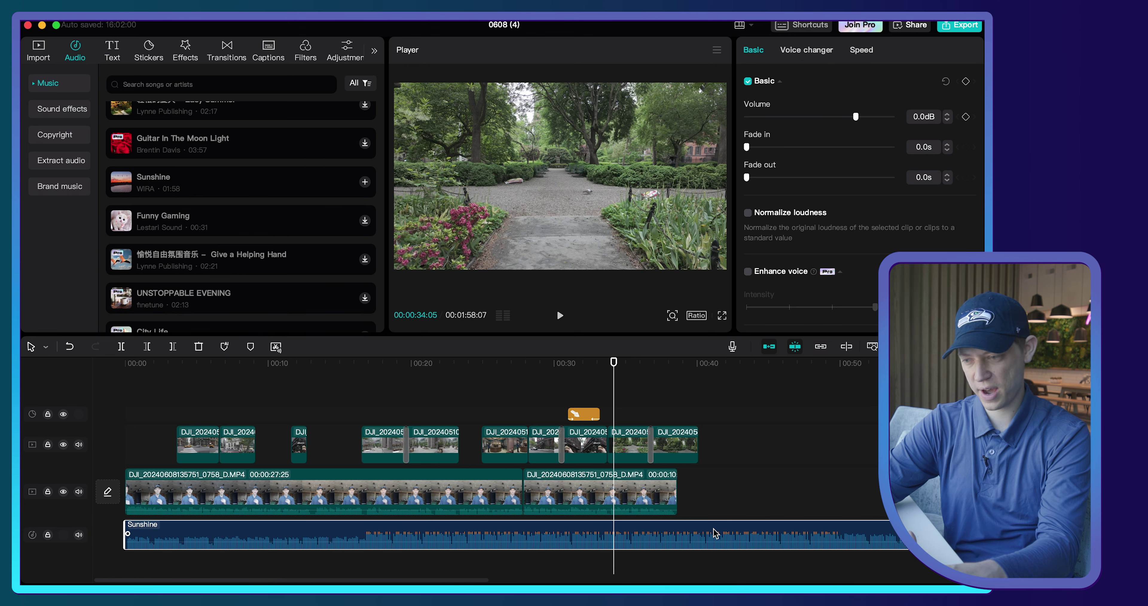
Step: Cut the Sunshine music at the video's end and delete the overhanging part
{"action": "left_click", "coordinate": [713, 369]}
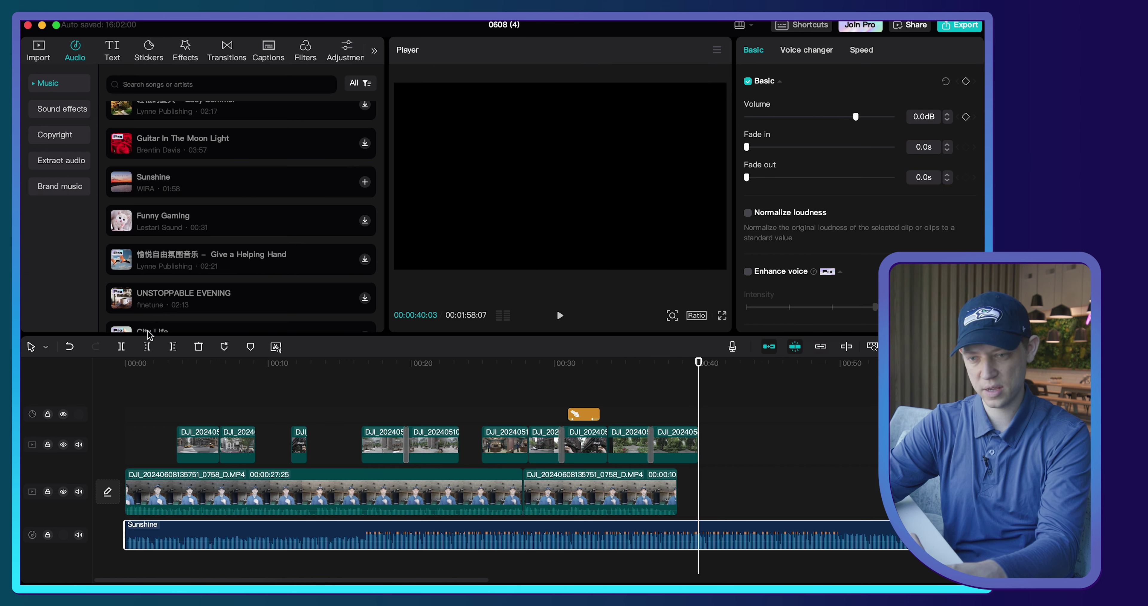
{"action": "left_click", "coordinate": [121, 347]}
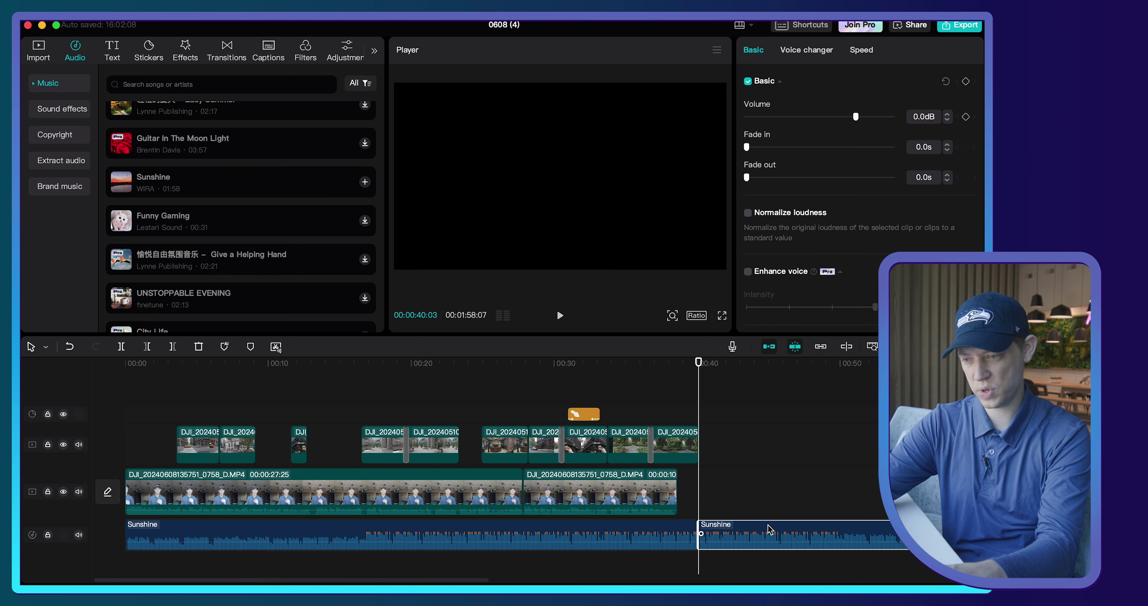
{"action": "key", "text": "Delete"}
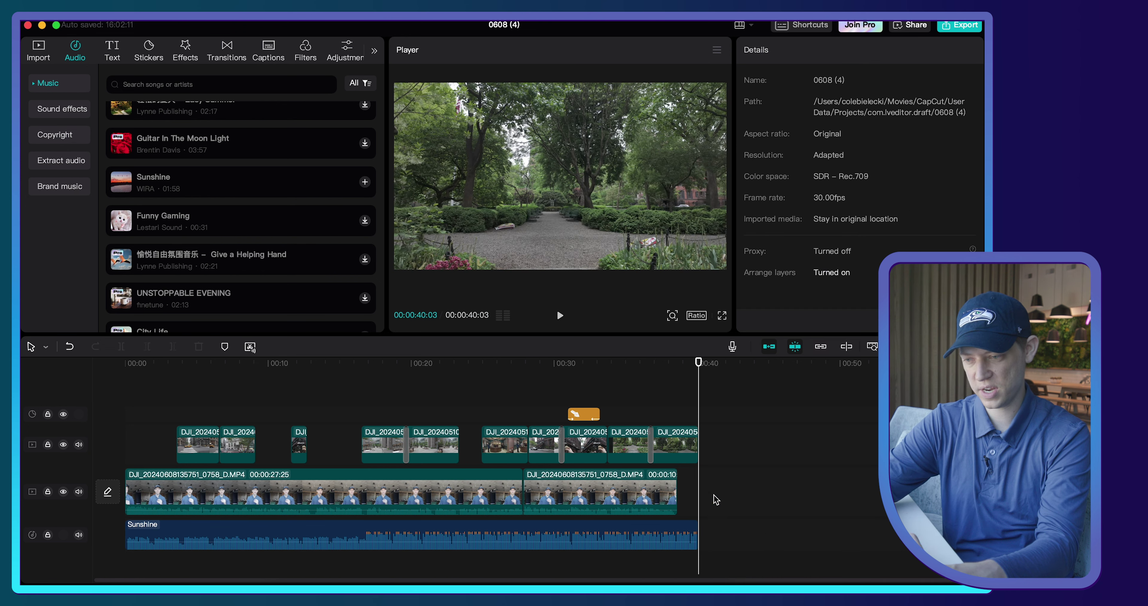
Step: Lower the Sunshine music volume to -10.0dB, checking it during playback
{"action": "left_click", "coordinate": [691, 535]}
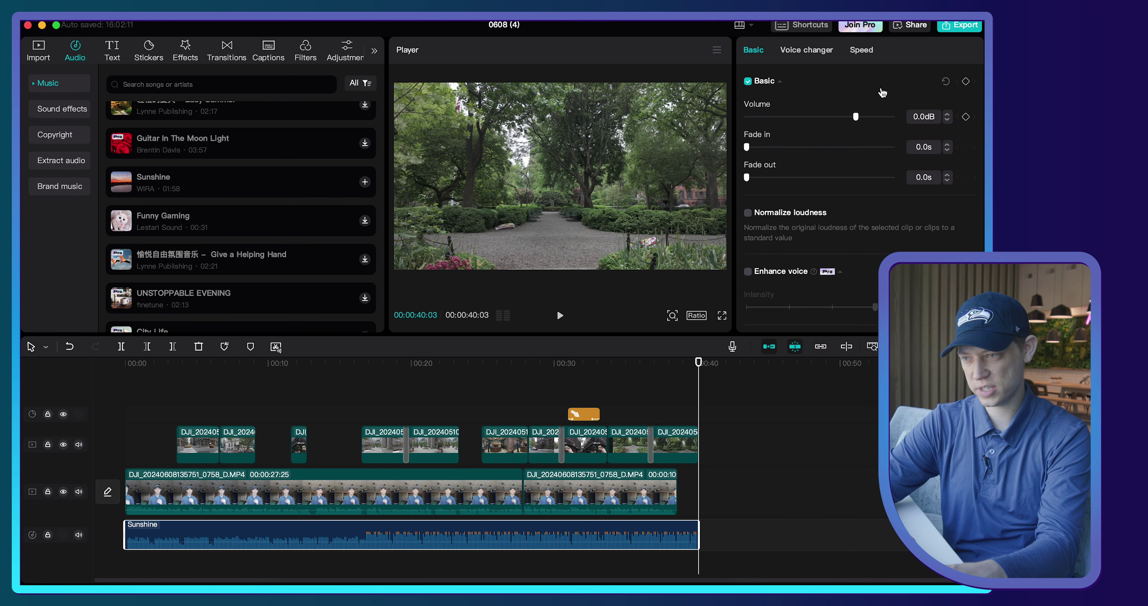
{"action": "left_click_drag", "start_coordinate": [846, 113], "coordinate": [841, 118]}
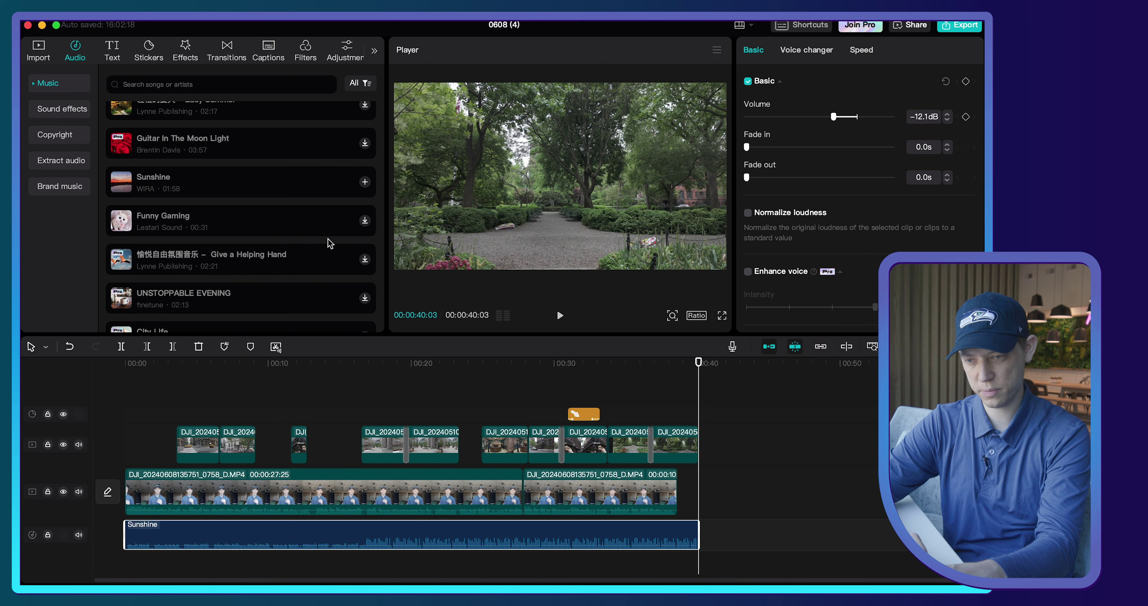
{"action": "key", "text": "space"}
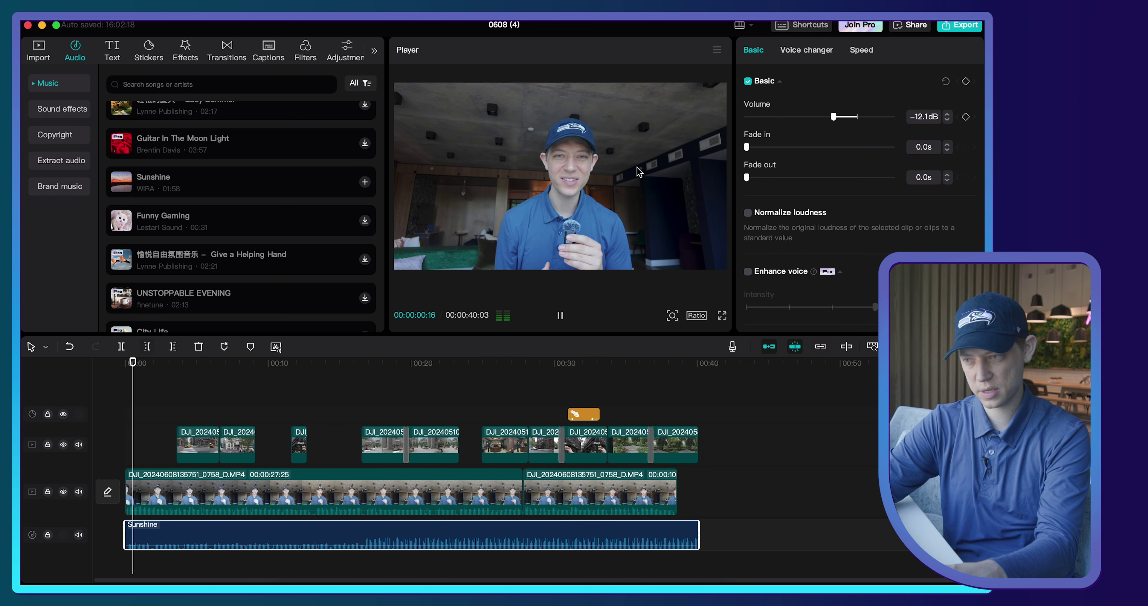
{"action": "left_click_drag", "start_coordinate": [834, 116], "coordinate": [837, 120]}
{"action": "key", "text": "space"}
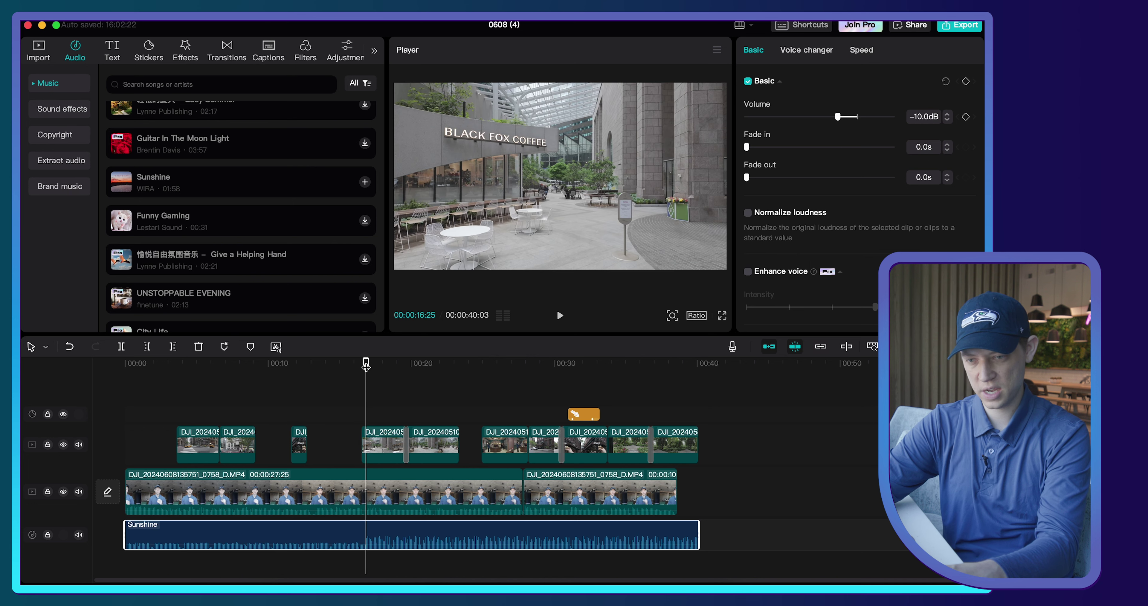
Step: Split the Sunshine music near 16 seconds and lower the later part to -19.1dB
{"action": "left_click_drag", "start_coordinate": [364, 366], "coordinate": [362, 366]}
{"action": "left_click", "coordinate": [121, 347]}
{"action": "left_click", "coordinate": [459, 544]}
{"action": "key", "text": "space"}
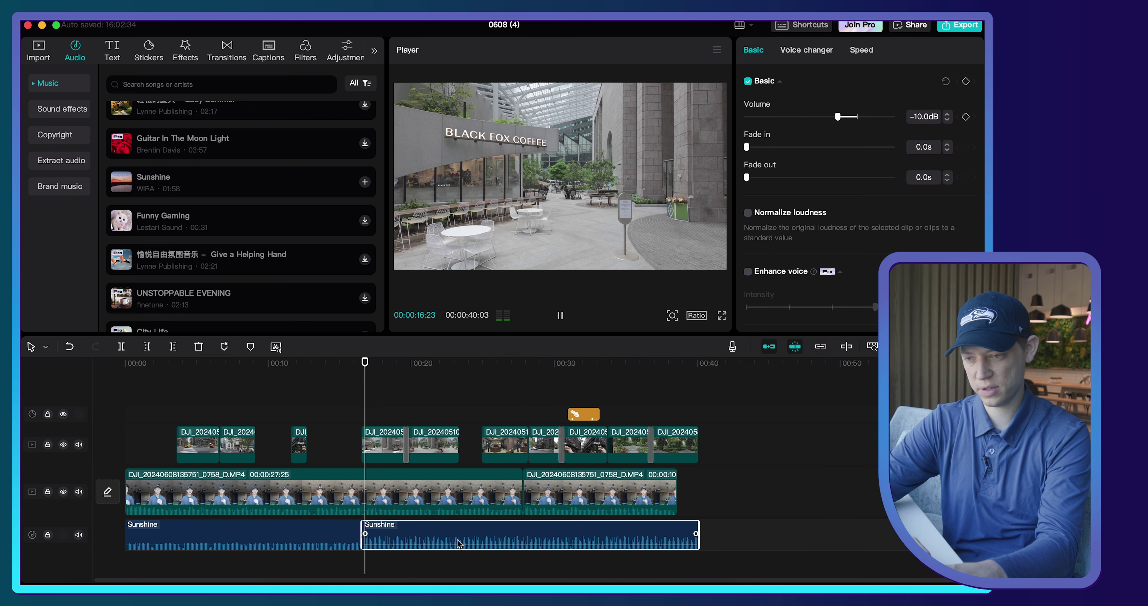
{"action": "left_click_drag", "start_coordinate": [838, 116], "coordinate": [821, 122]}
{"action": "key", "text": "space"}
{"action": "left_click", "coordinate": [305, 543]}
{"action": "left_click", "coordinate": [401, 530]}
{"action": "left_click", "coordinate": [307, 543]}
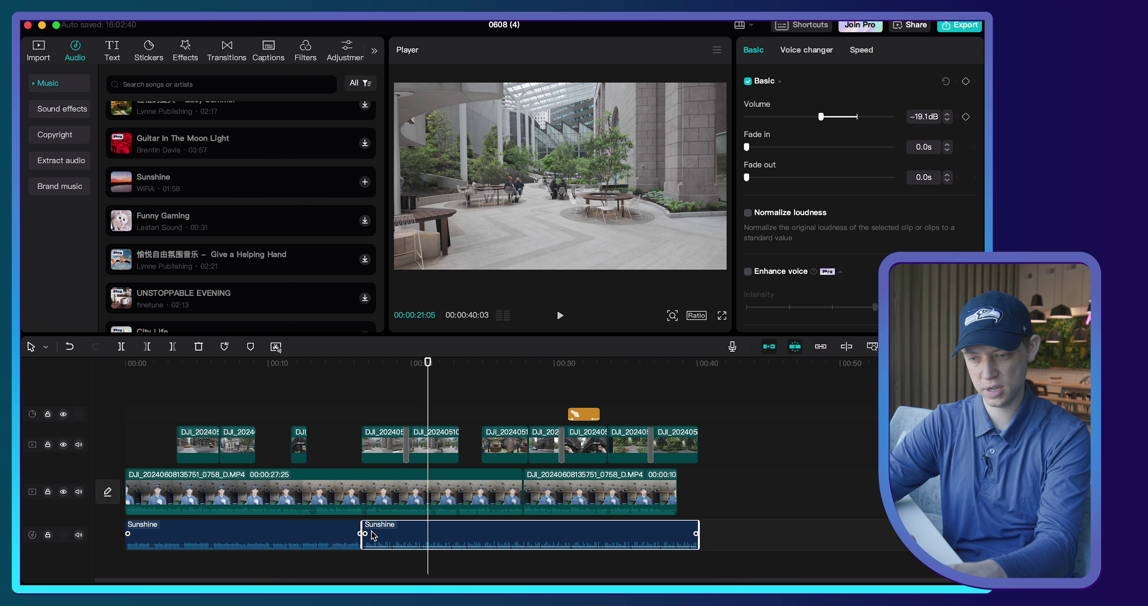
Step: Boost the first talking-head clip's volume to 4.1dB
{"action": "left_click", "coordinate": [345, 513]}
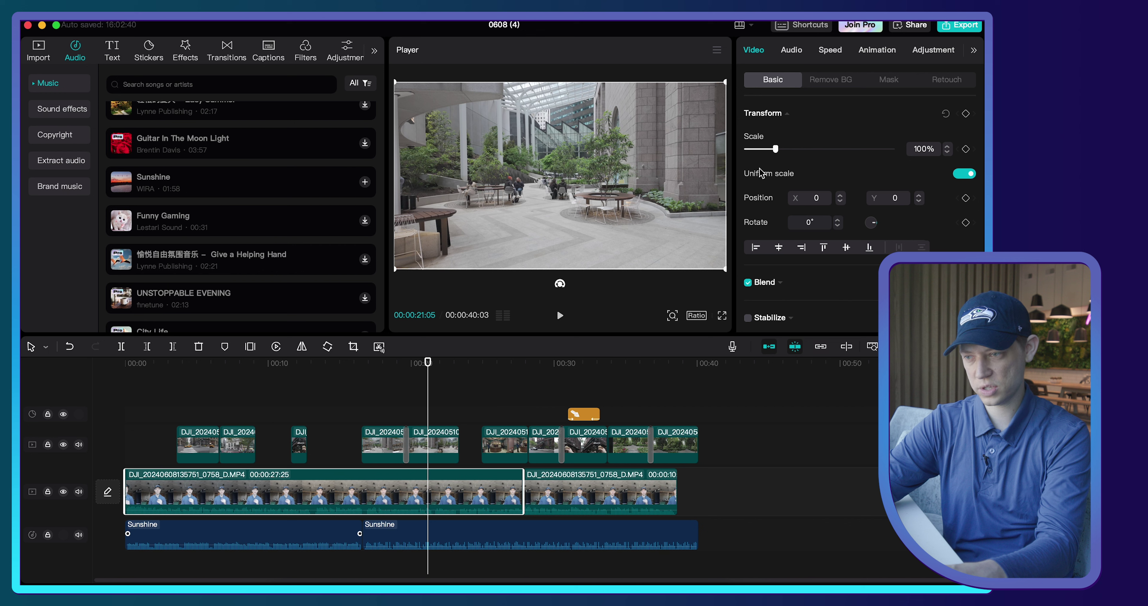
{"action": "left_click", "coordinate": [792, 51]}
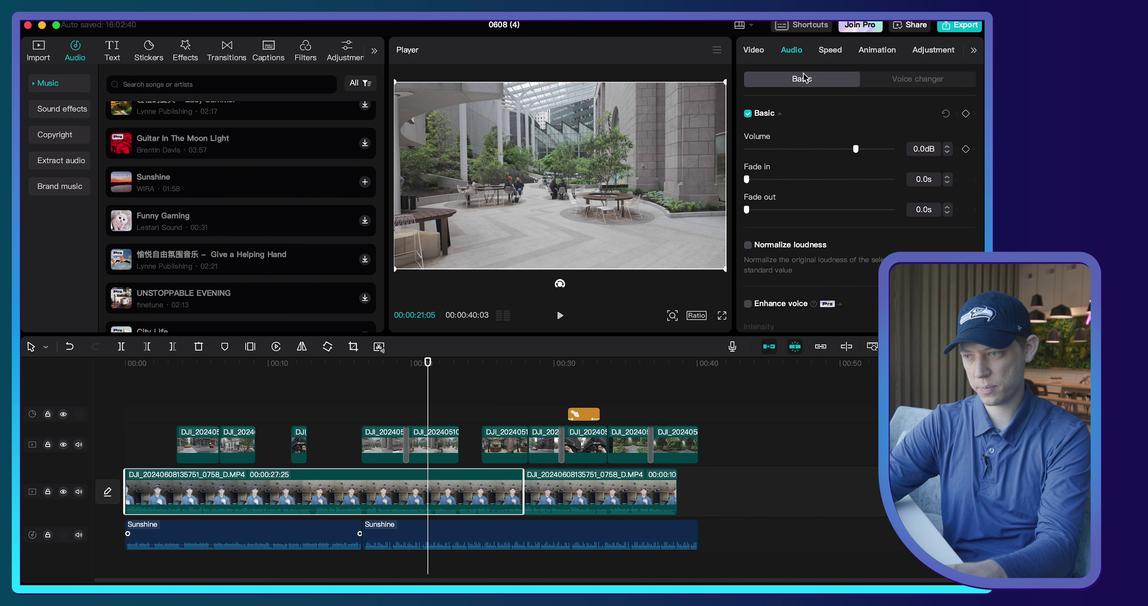
{"action": "left_click_drag", "start_coordinate": [858, 148], "coordinate": [861, 148]}
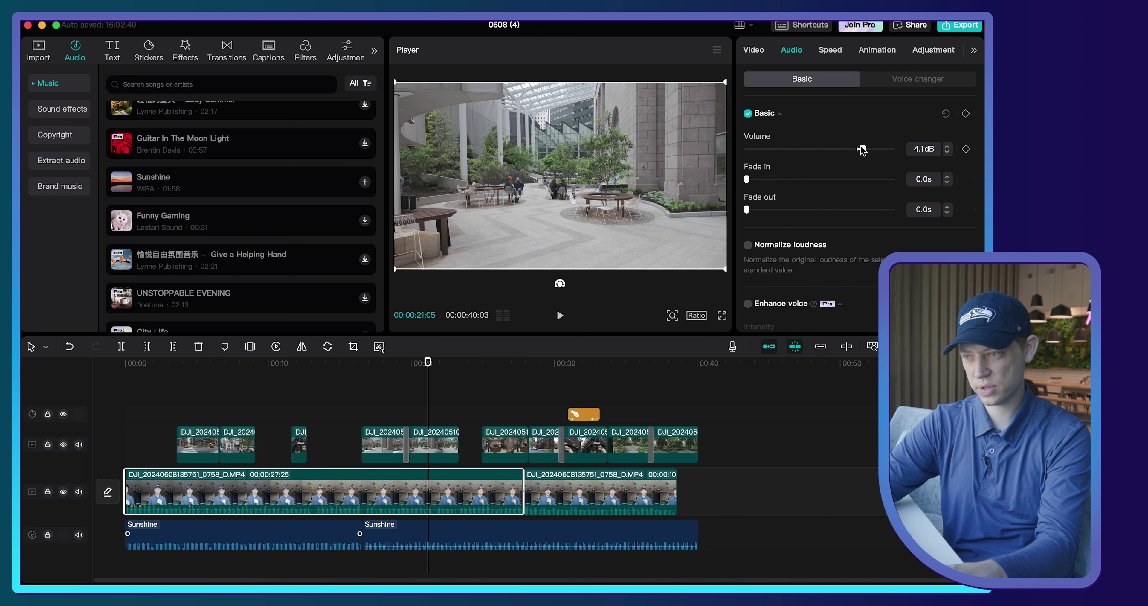
{"action": "left_click", "coordinate": [574, 478]}
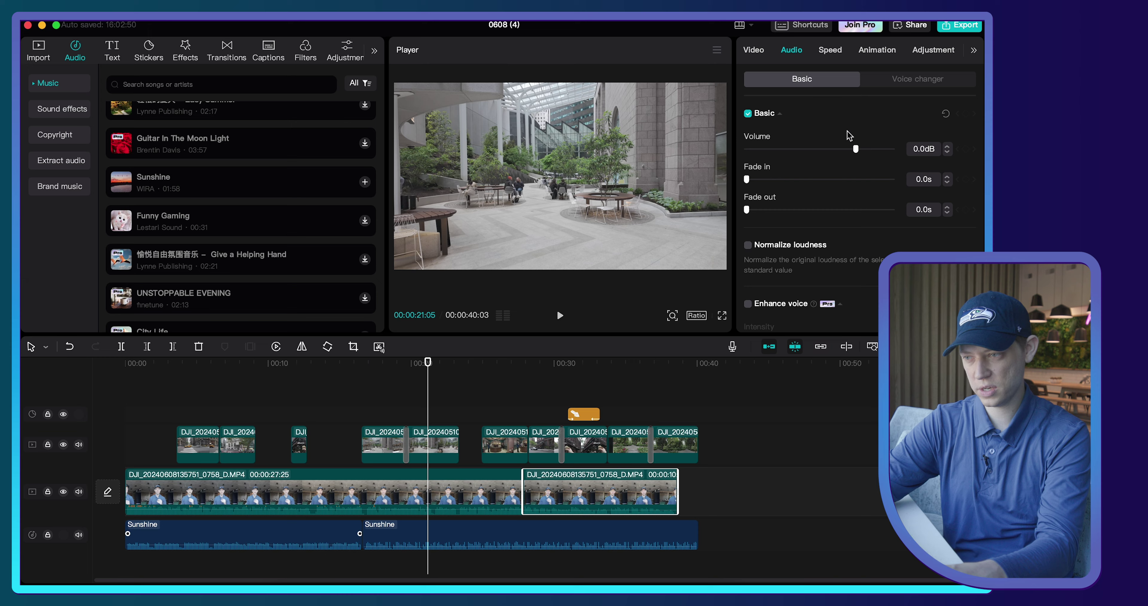